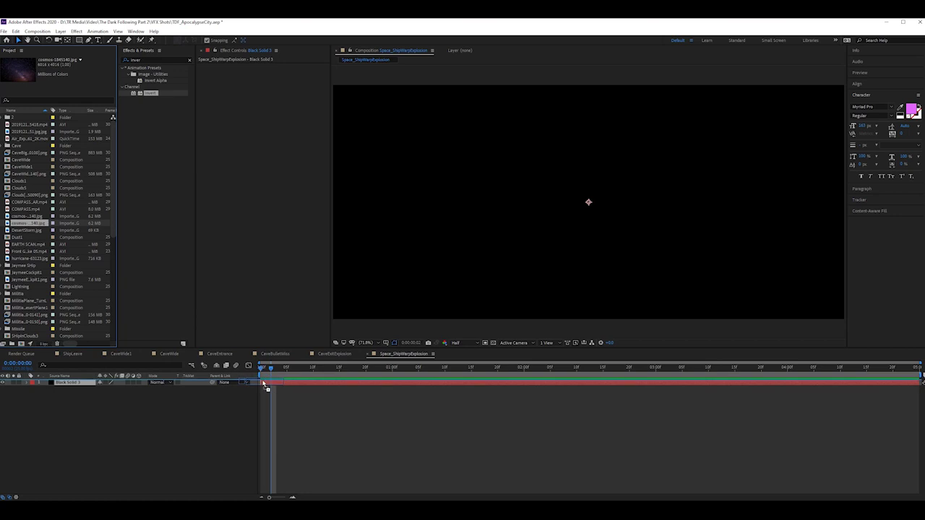
Scale down the cosmos starfield image layer while keeping the composition frame filled
key("s")
mouse_move(118, 389)
left_mouse_down()
mouse_move(126, 388)
mouse_move(86, 389)
mouse_move(103, 390)
left_mouse_up()
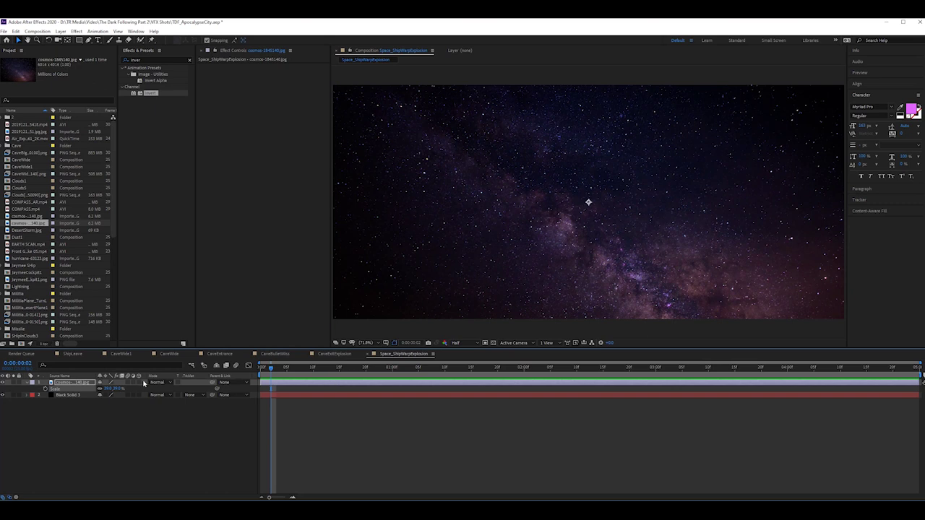
Apply Camera Lens Blur to the cosmos layer and set its blur radius to 10
left_click(190, 60)
type("camera blu")
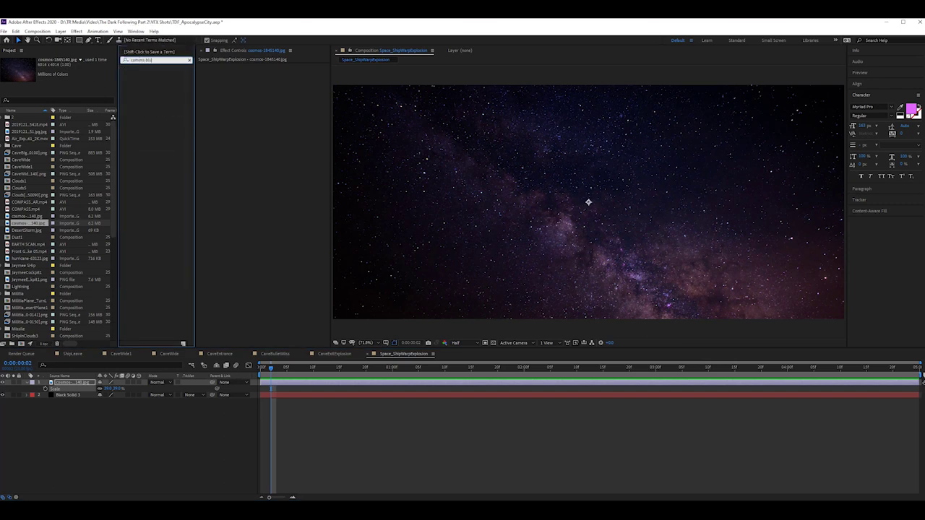
type("r")
key("BackSpace")
key("BackSpace")
key("BackSpace")
key("BackSpace")
key("BackSpace")
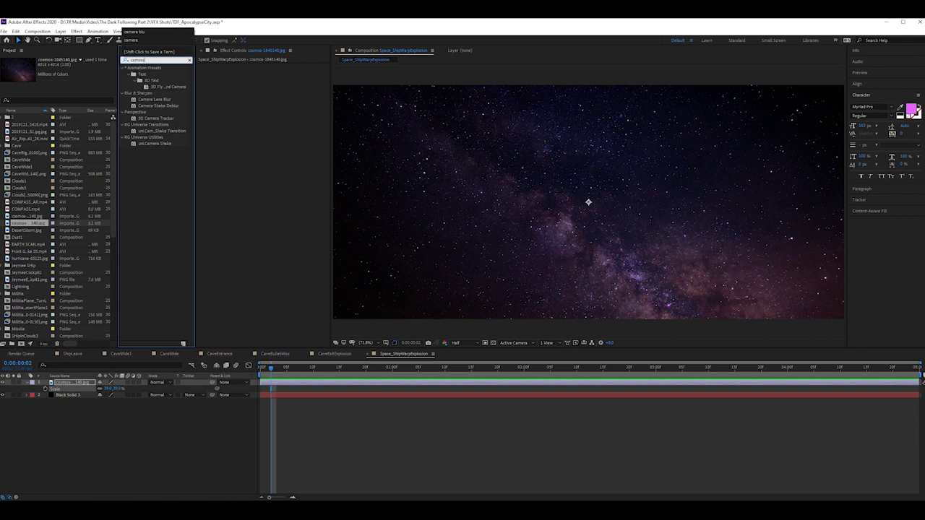
left_click_drag(160, 99, 249, 134)
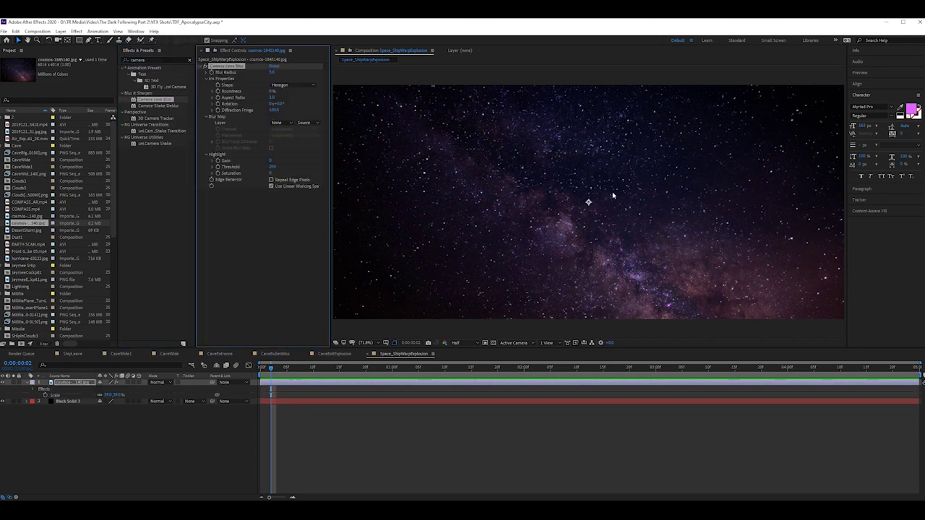
left_click(273, 72)
type("10")
key("Return")
left_click(580, 448)
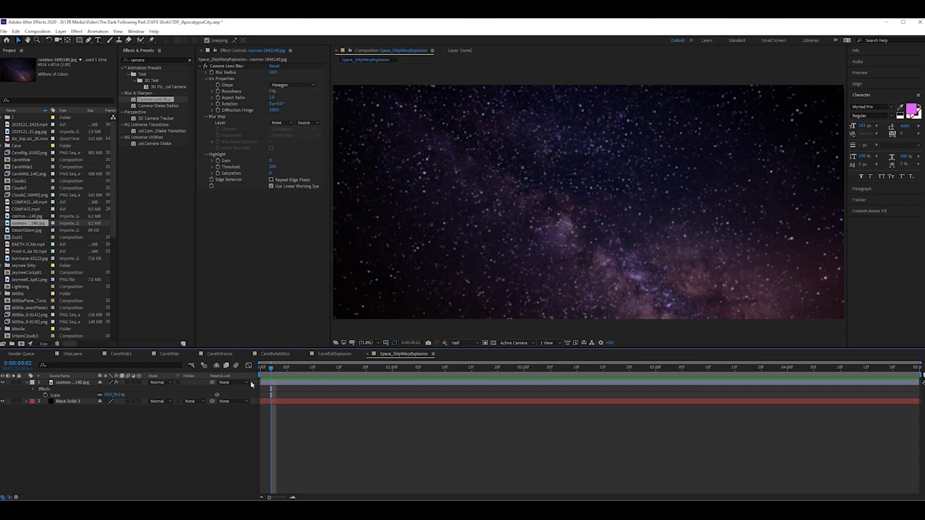
Apply Curves to the cosmos layer and shape a gentle RGB curve that darkens the shadows while holding the highlights
left_click(72, 382)
left_click(149, 60)
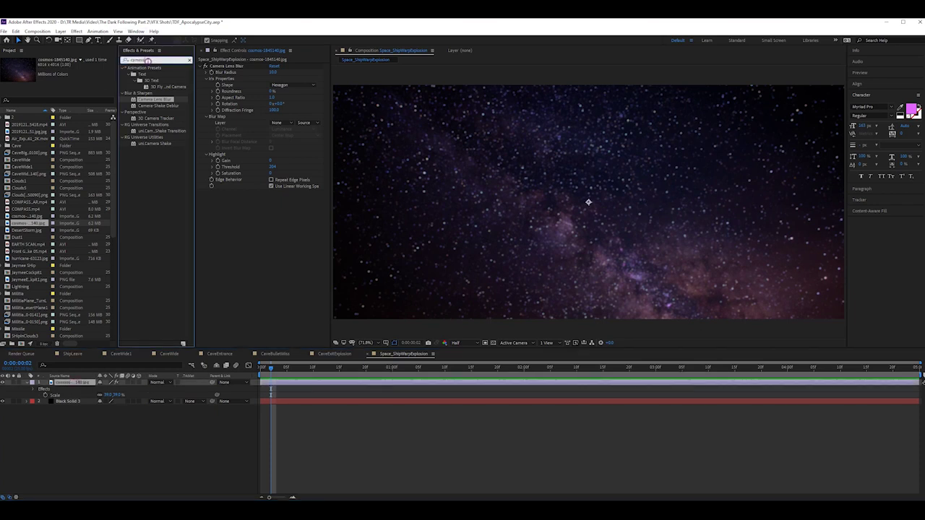
type("curves")
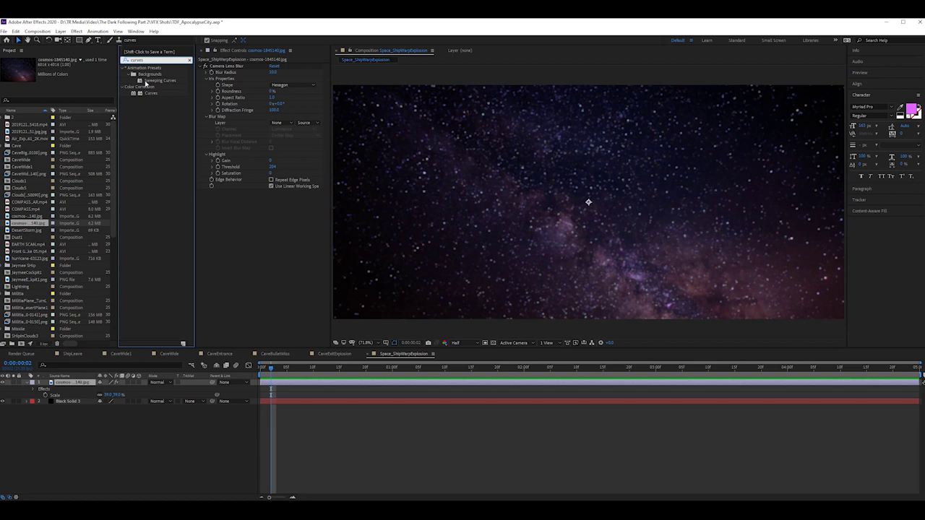
left_click_drag(148, 92, 247, 226)
left_click_drag(237, 289, 241, 297)
left_click_drag(286, 247, 282, 243)
left_click_drag(243, 298, 239, 300)
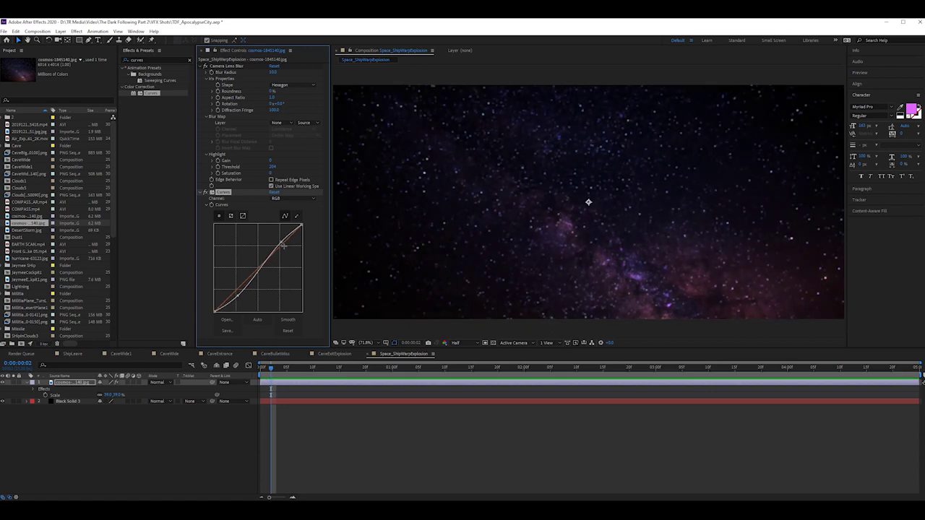
left_click_drag(280, 243, 282, 245)
left_click_drag(238, 296, 239, 296)
Lower the opacity of the cosmos layer slightly so the starfield dims against the black solid
left_click(75, 385)
key("t")
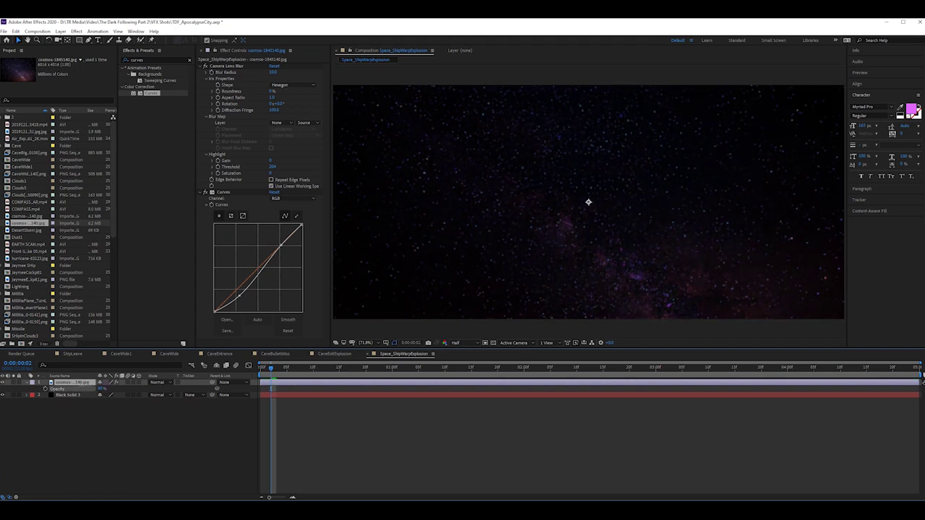
left_click_drag(82, 384, 62, 385)
left_click(312, 416)
left_click(322, 387)
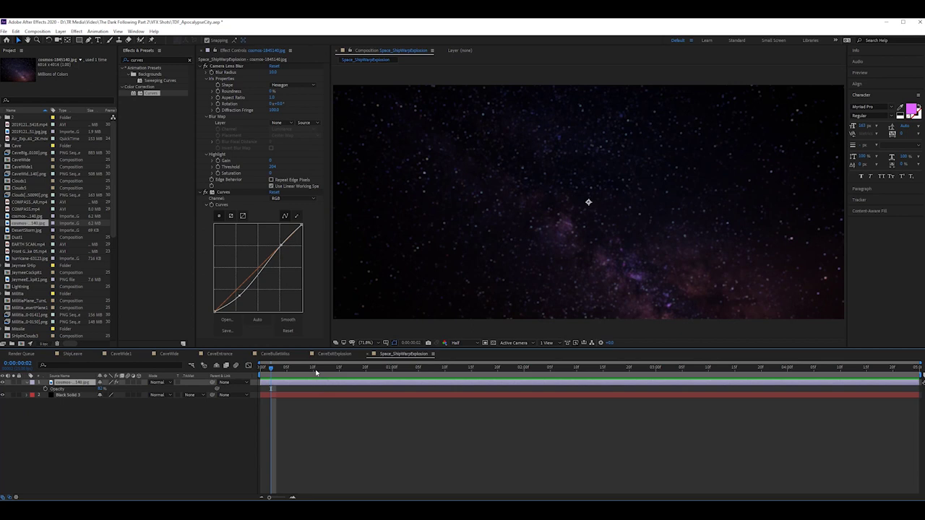
Apply Hue/Saturation to the cosmos layer and rotate the master hue to about -50° for a teal and violet tint
left_click(163, 59)
left_click(162, 60)
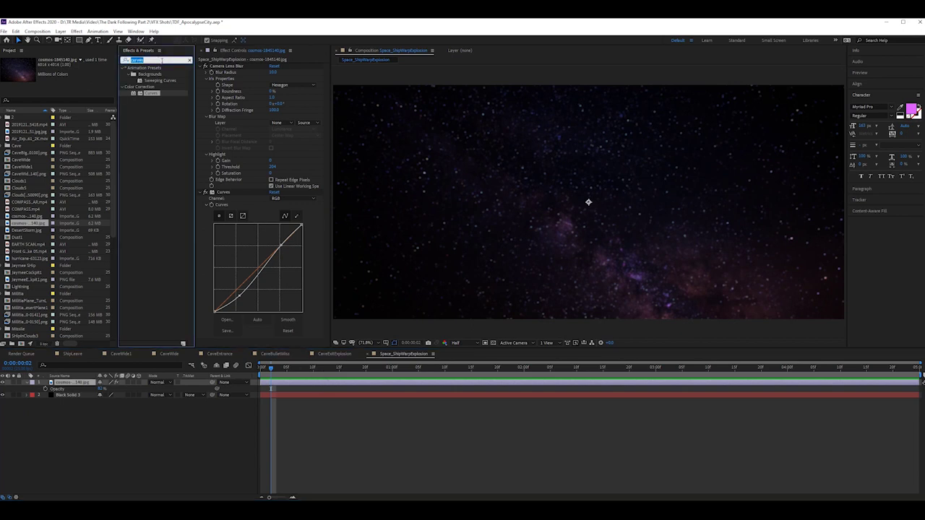
type("hue")
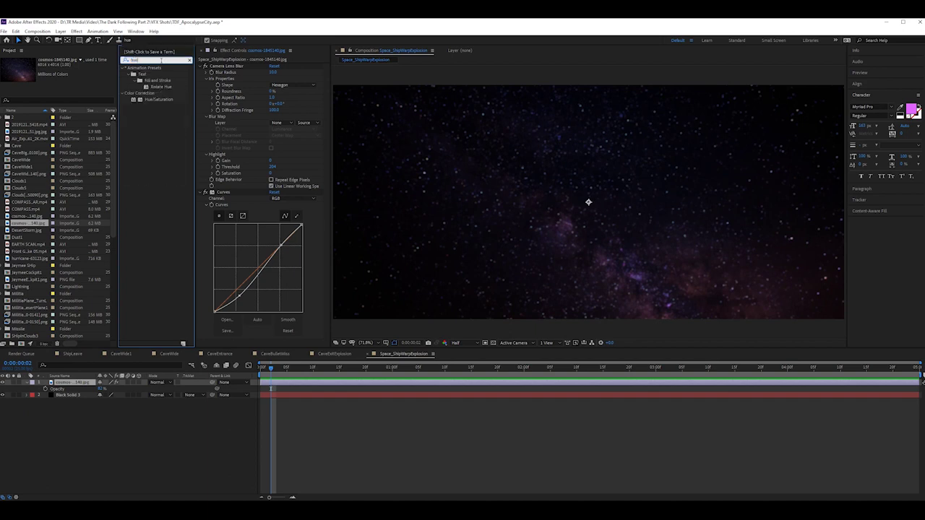
left_click_drag(159, 99, 269, 324)
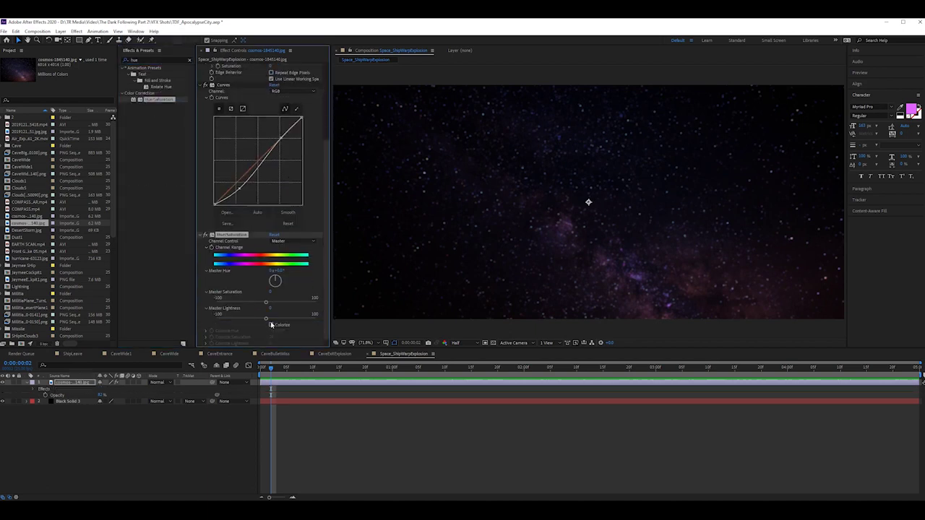
left_click_drag(274, 280, 244, 276)
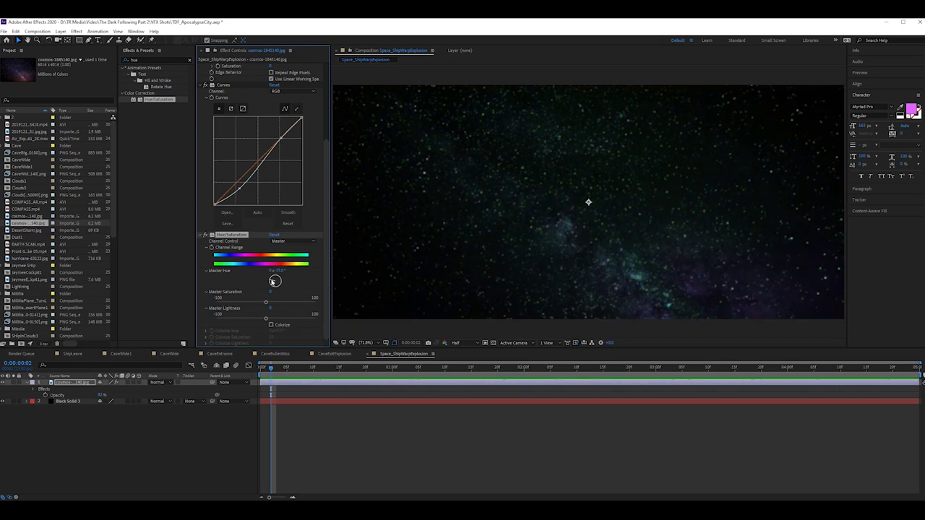
mouse_move(274, 281)
left_mouse_down()
mouse_move(271, 269)
mouse_move(262, 273)
left_mouse_up()
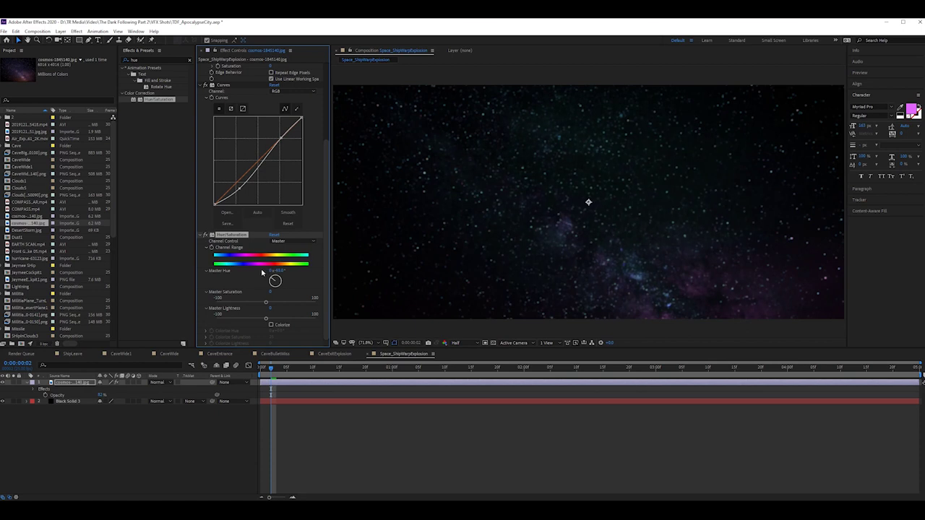
left_click(358, 451)
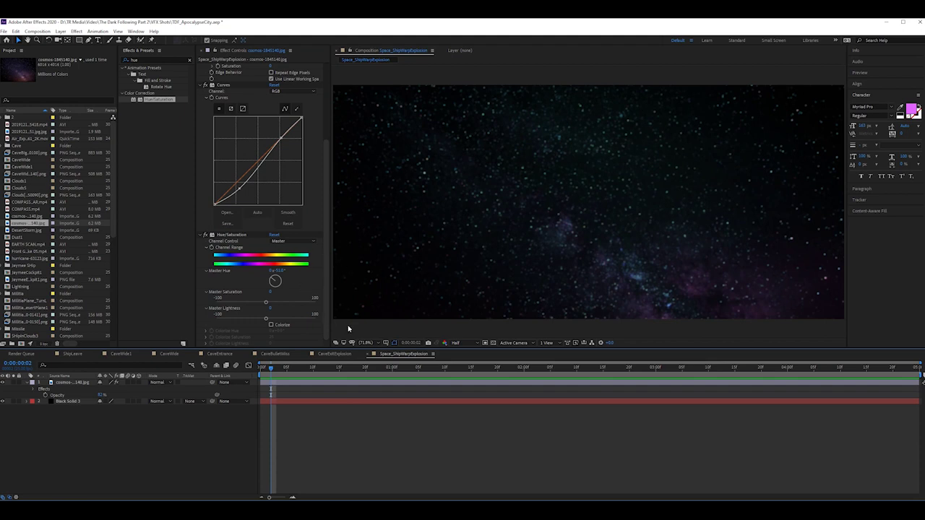
Set the master lightness of the cosmos layer's Hue/Saturation effect to -14
mouse_move(265, 318)
left_mouse_down()
mouse_move(257, 320)
mouse_move(281, 320)
left_mouse_up()
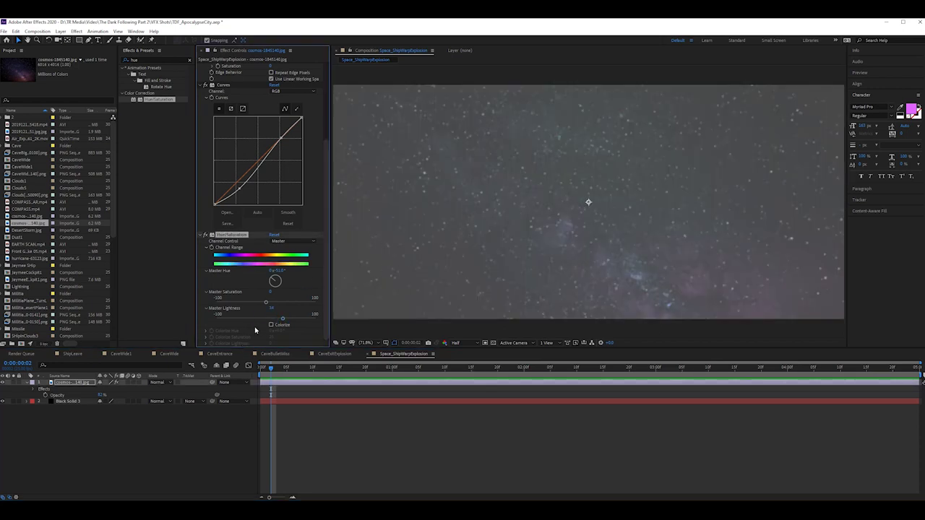
left_click(256, 319)
left_click_drag(255, 320, 249, 320)
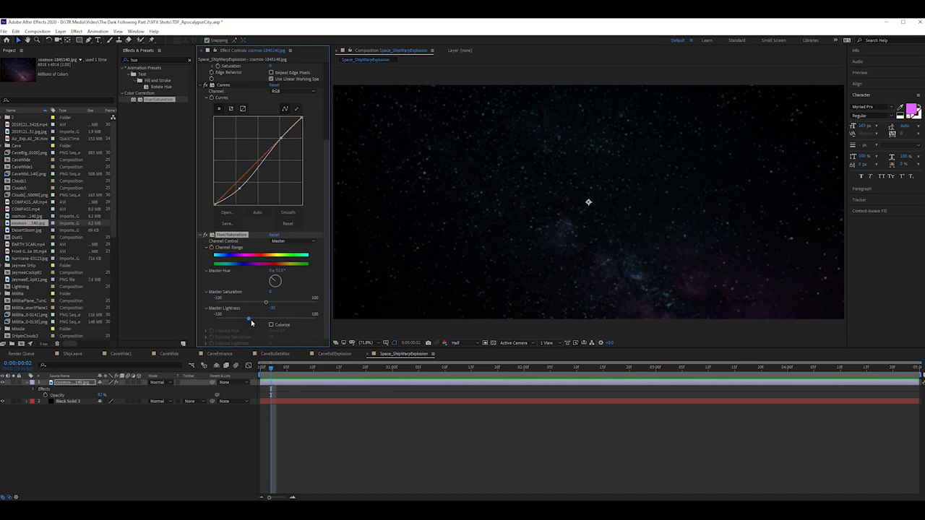
left_click(488, 432)
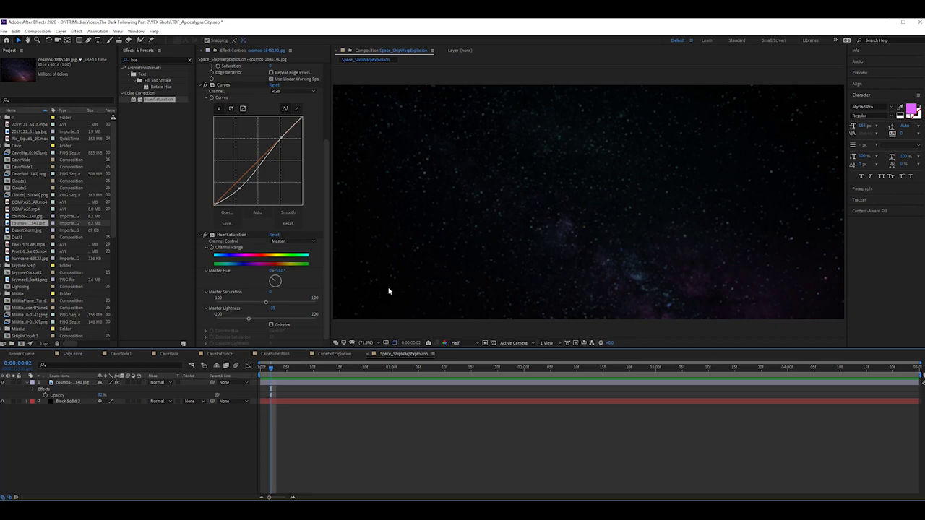
left_click(259, 318)
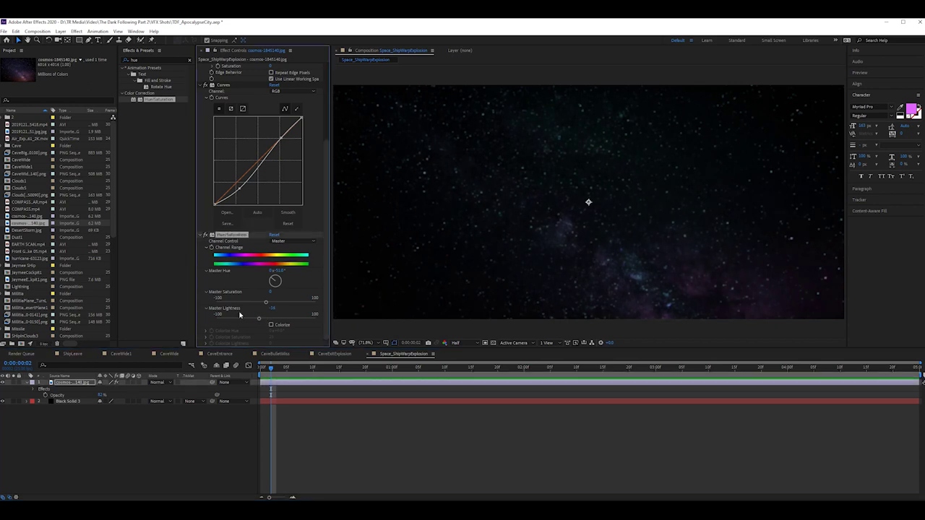
left_click(411, 435)
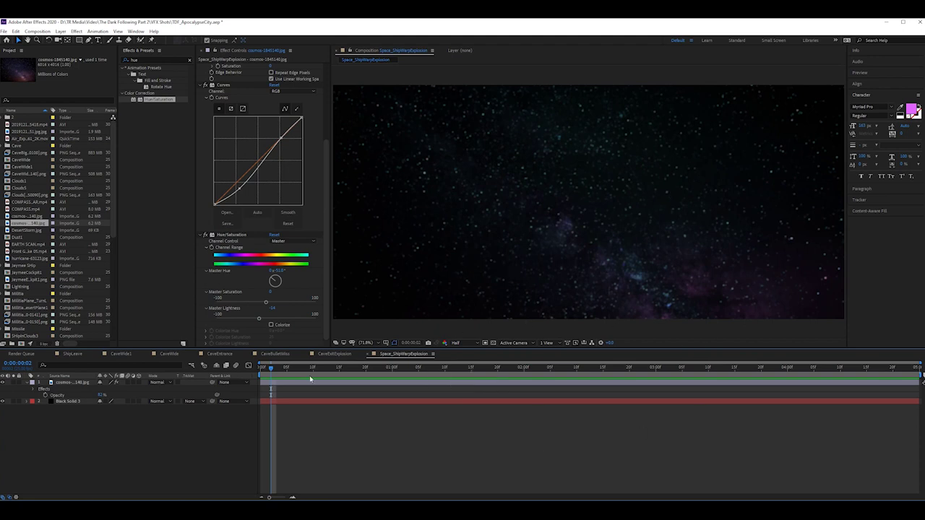
Add the Air_Explosion 2K footage as the top layer starting at 0:00:00:00 and scrub through the explosion
left_click_drag(272, 374, 181, 373)
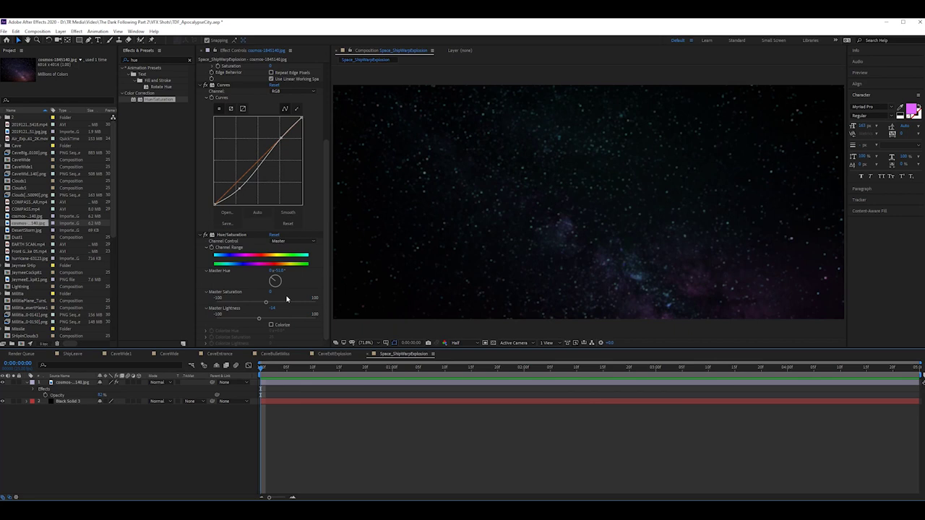
left_click(40, 138)
left_click(266, 375)
left_click_drag(266, 376, 659, 380)
left_click_drag(505, 406, 615, 410)
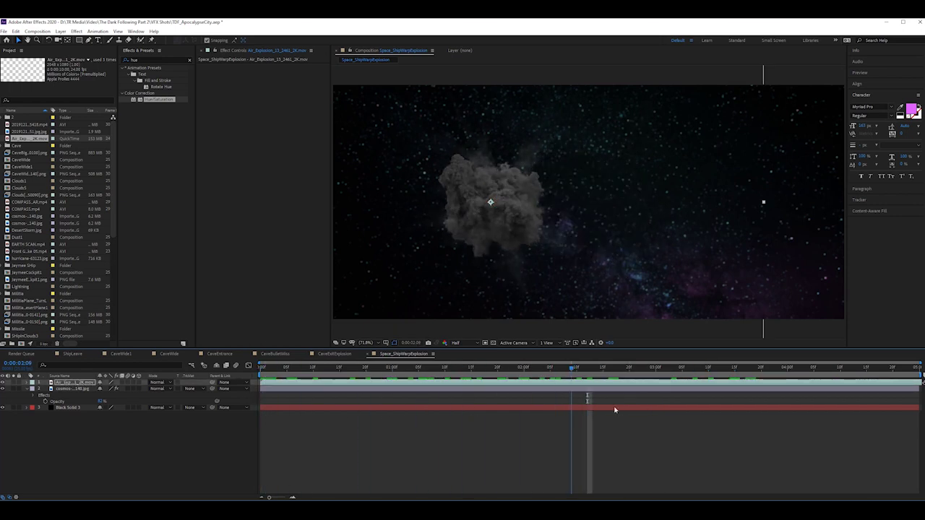
left_click_drag(509, 367, 476, 379)
left_click_drag(435, 402, 613, 401)
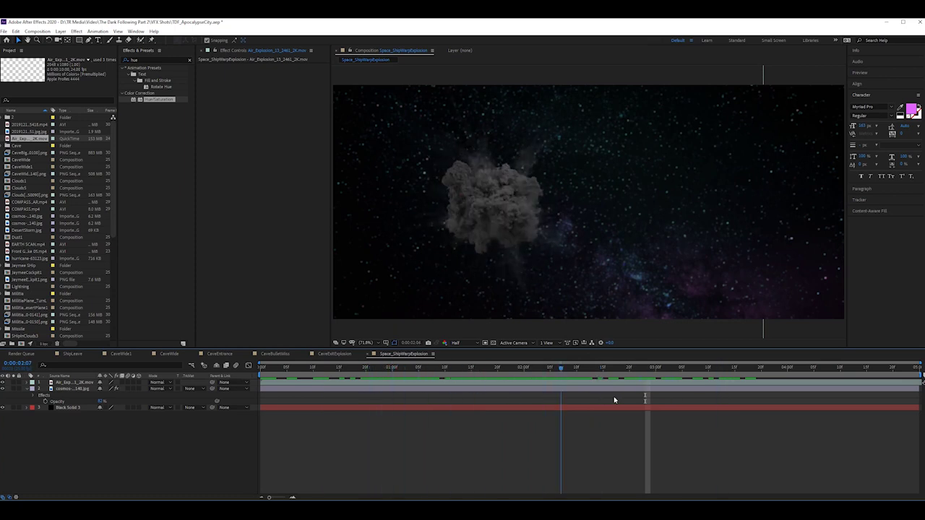
Scale the explosion layer to 130% and nudge it slightly to the right in the frame
left_click(80, 384)
key("s")
left_click_drag(120, 389, 134, 389)
left_click_drag(507, 256, 509, 256)
left_click(640, 450)
Go to the smoke stage at 0:00:02:13 and apply the Curves effect to the explosion layer
mouse_move(615, 370)
left_mouse_down()
mouse_move(307, 390)
mouse_move(601, 381)
left_mouse_up()
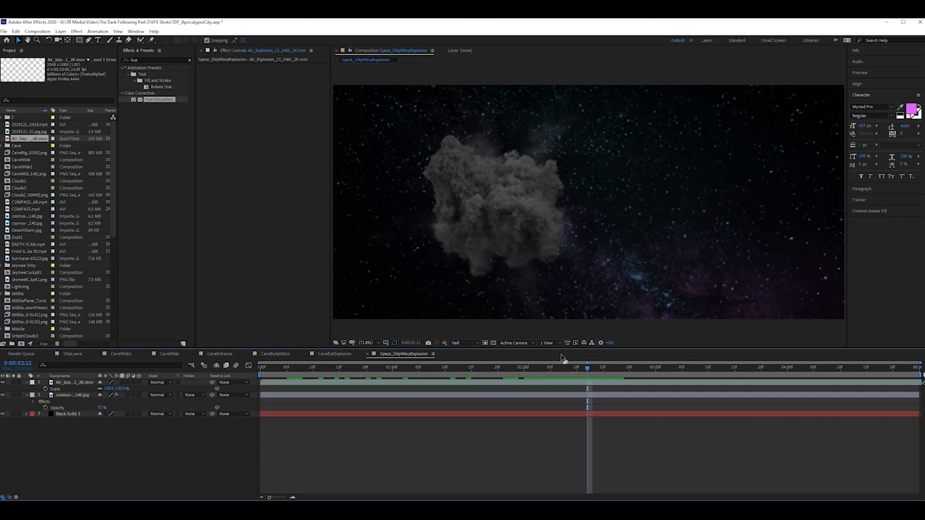
mouse_move(587, 369)
left_mouse_down()
mouse_move(660, 376)
mouse_move(612, 378)
mouse_move(805, 368)
mouse_move(568, 371)
mouse_move(592, 369)
left_mouse_up()
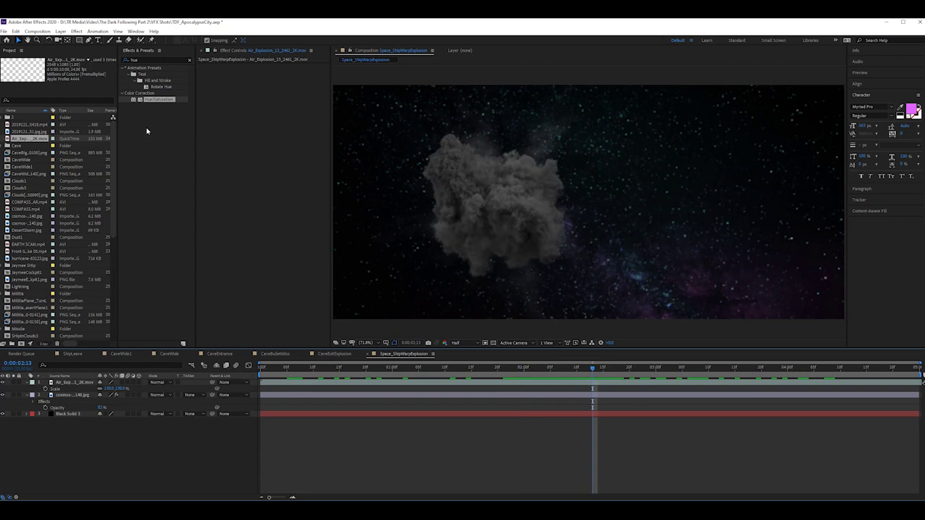
left_click(179, 57)
type("curves")
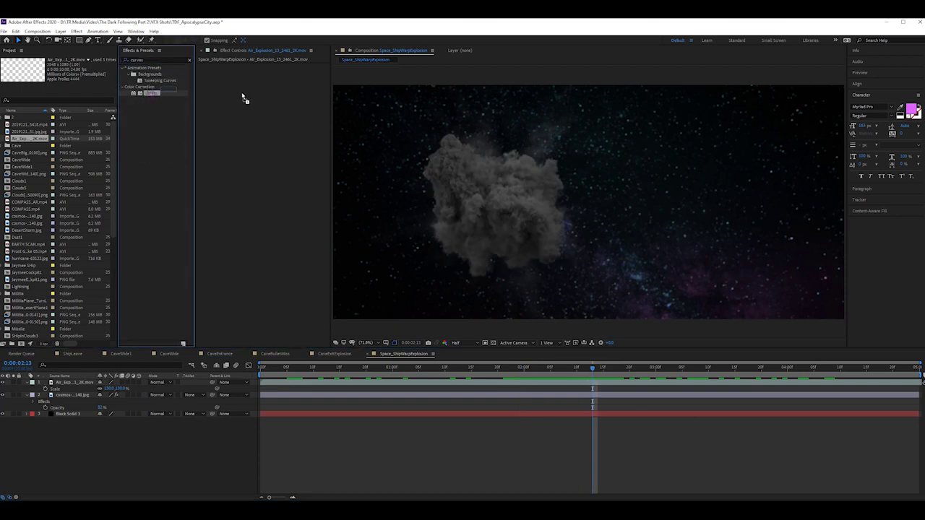
left_click_drag(242, 96, 243, 101)
Shape a steep S-curve on the explosion with darker shadows and much brighter highlights, and compare the effect off and on
mouse_move(242, 173)
left_mouse_down()
mouse_move(282, 128)
mouse_move(270, 117)
mouse_move(248, 176)
mouse_move(236, 169)
left_mouse_up()
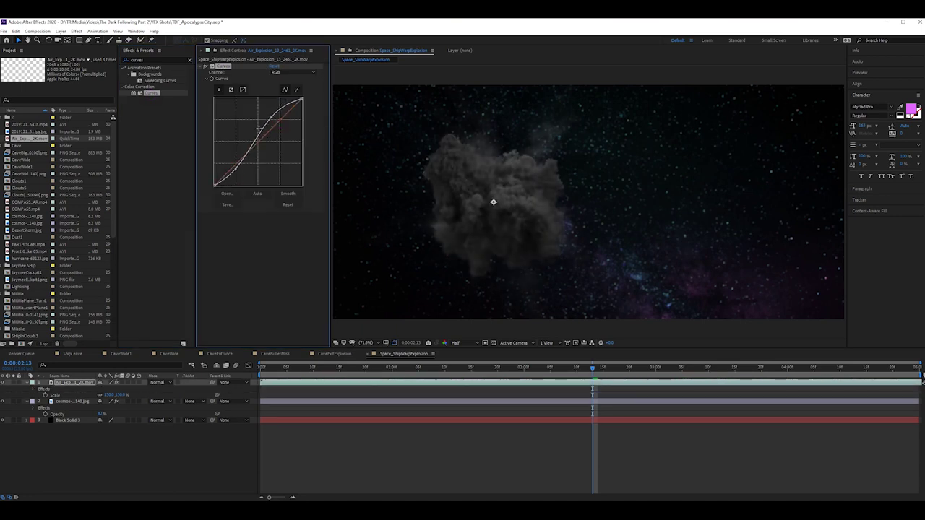
left_click_drag(271, 116, 267, 114)
left_click_drag(262, 110, 261, 107)
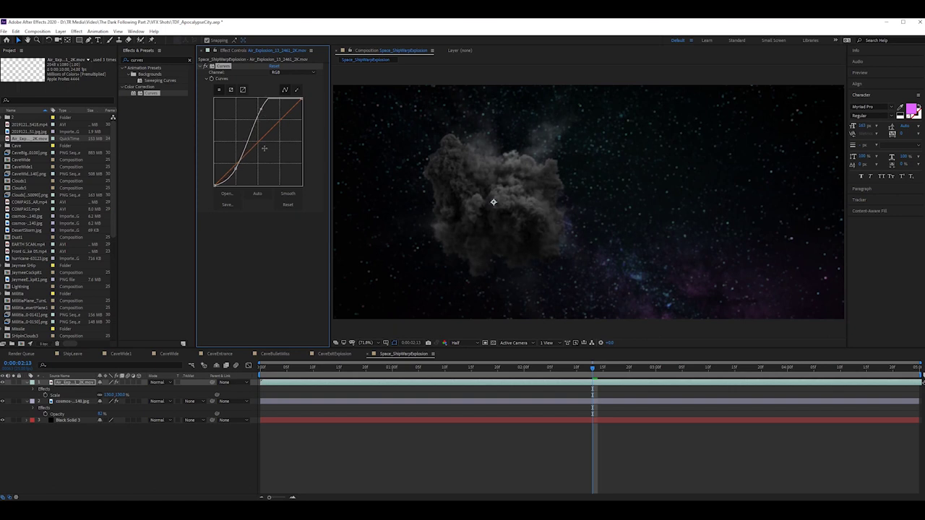
left_click_drag(236, 170, 239, 175)
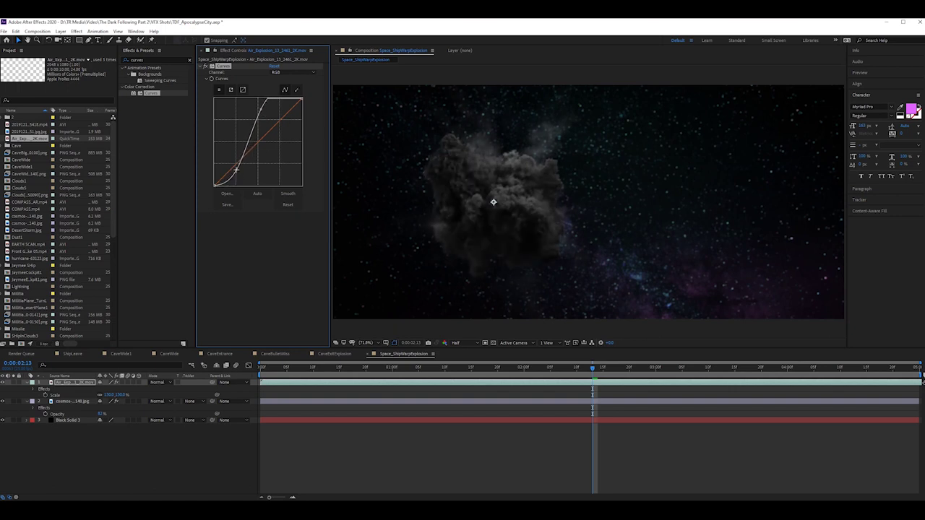
left_click(470, 448)
left_click(208, 70)
left_click(206, 68)
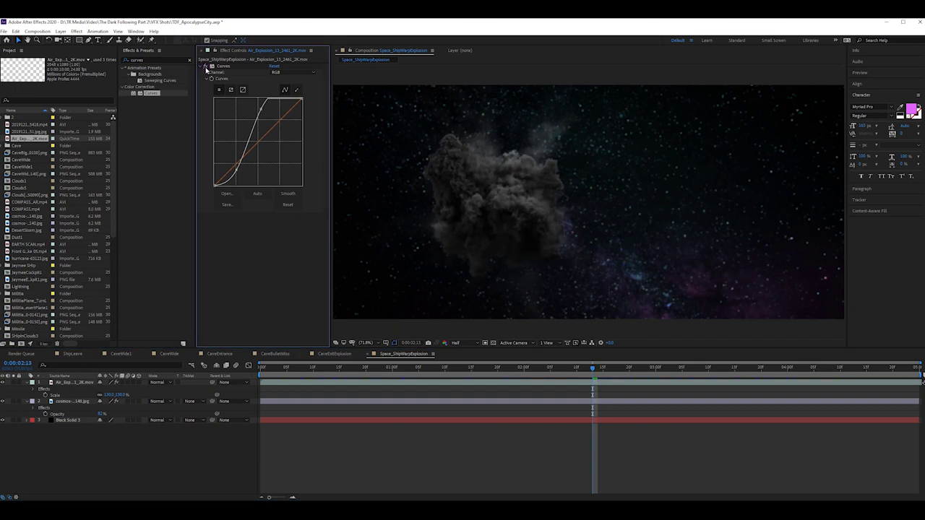
Set a Curves keyframe on the explosion layer at 0:00:01:10 and reveal the Curves property in the timeline
left_click_drag(588, 368, 339, 375)
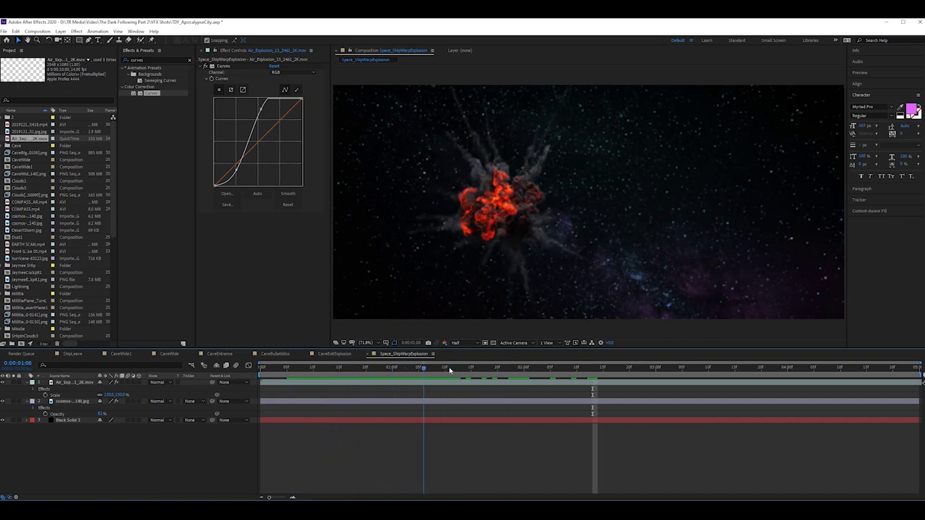
left_click_drag(495, 383, 444, 397)
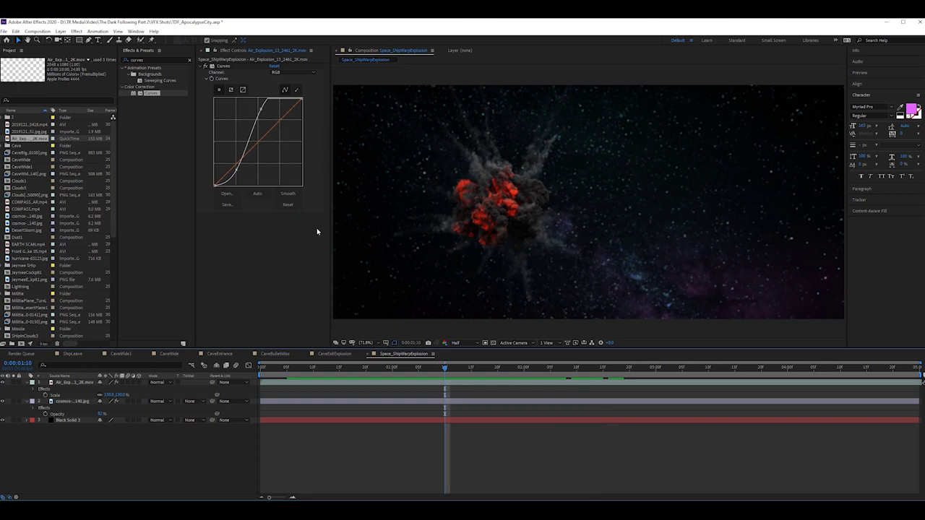
left_click(211, 78)
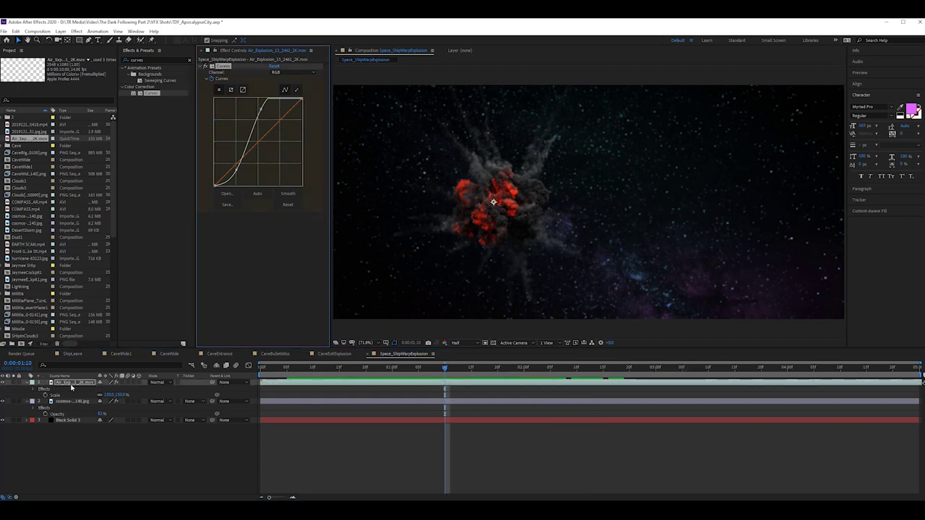
left_click(40, 392)
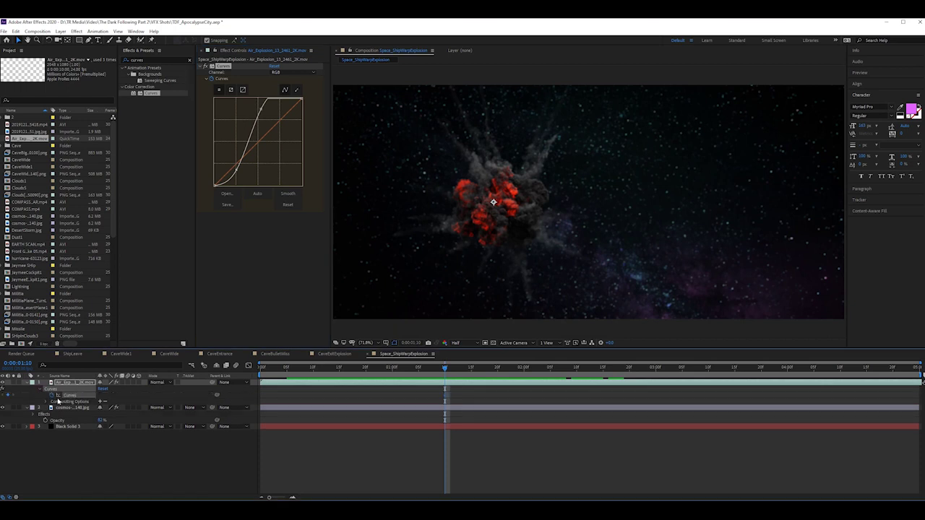
Add a Curves keyframe on the explosion layer at 0:00:00:15 with a much gentler S-curve, and play back the transition
left_click_drag(446, 371, 339, 370)
left_click(10, 396)
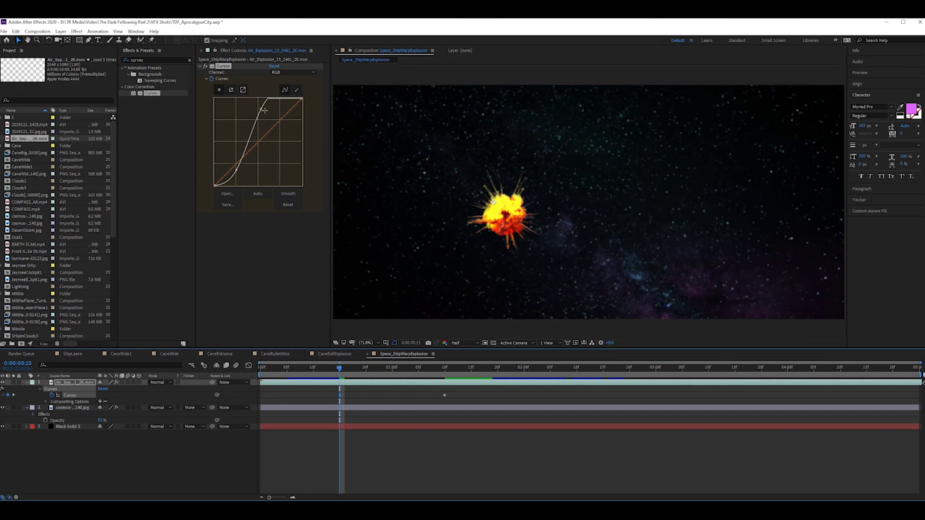
left_click_drag(261, 109, 271, 126)
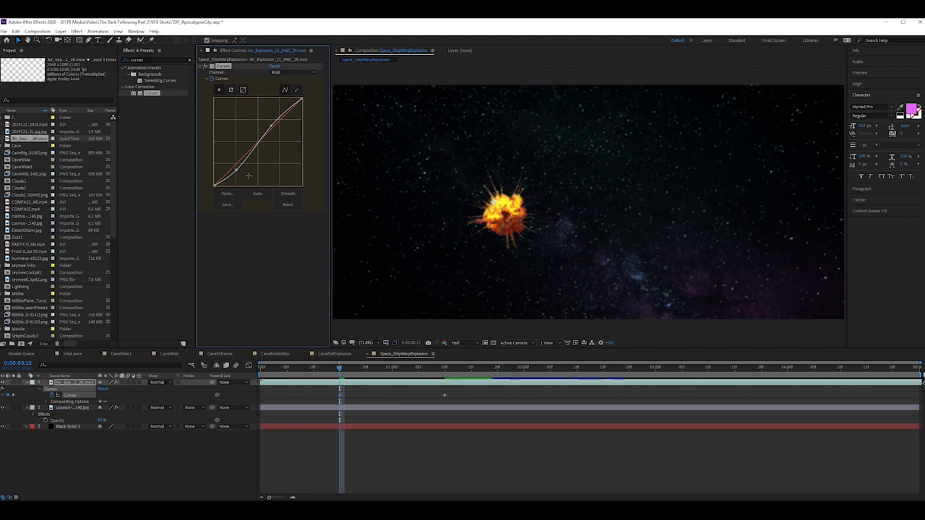
mouse_move(237, 169)
left_mouse_down()
mouse_move(236, 179)
mouse_move(236, 171)
left_mouse_up()
left_click_drag(342, 369, 292, 370)
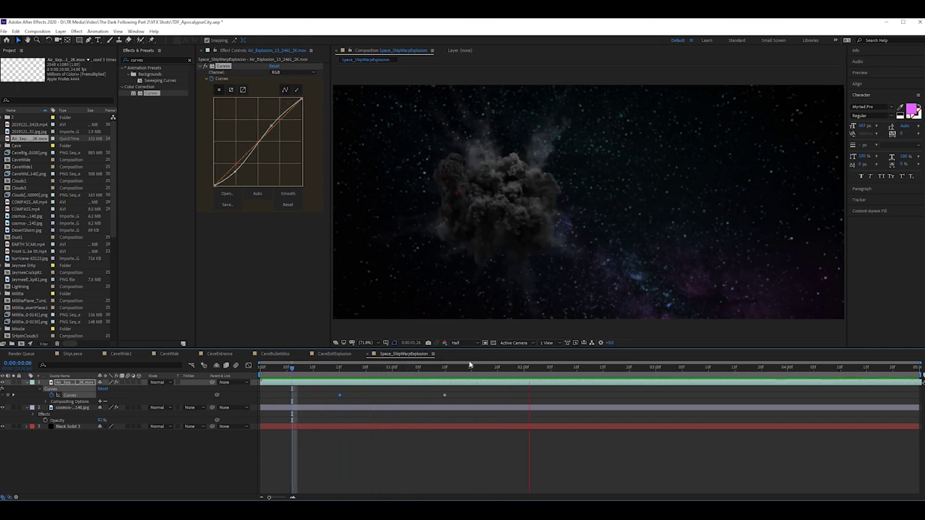
key("space")
left_click_drag(633, 369, 340, 416)
Apply the Hue/Saturation effect to the explosion layer and shift its master hue slightly toward red
double_click(154, 60)
type("hue")
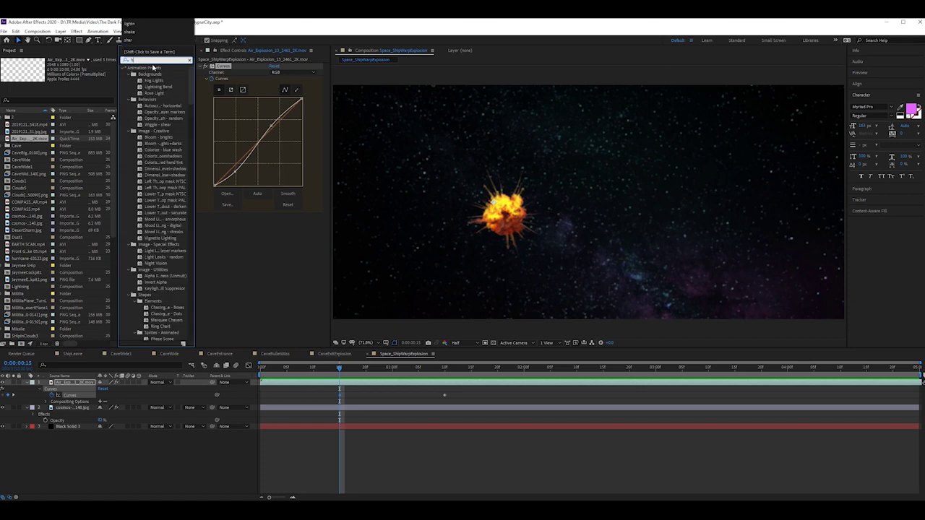
left_click_drag(164, 102, 293, 310)
left_click_drag(274, 261, 274, 262)
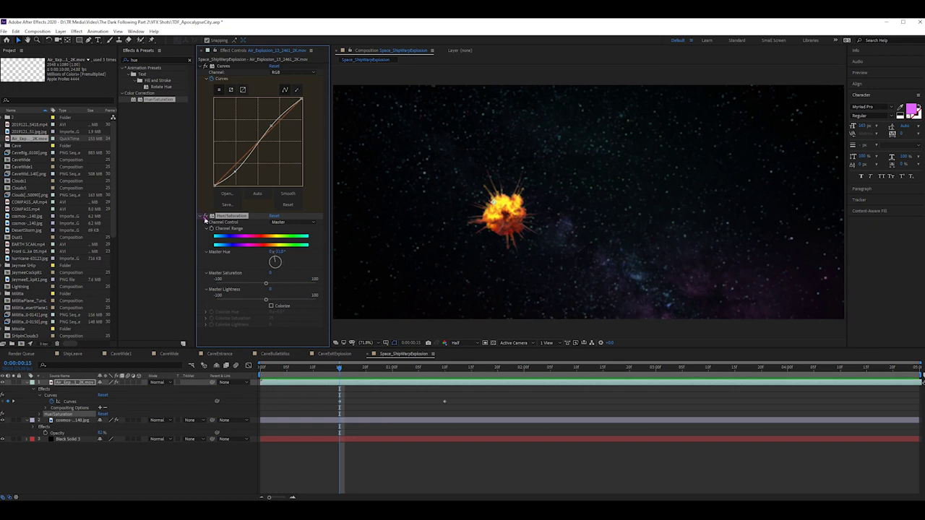
Play back the shot and compare the explosion's fire color with Hue/Saturation off and on, checking frames around 0:00:01:12
left_click_drag(332, 371, 260, 371)
left_click(366, 461)
key("space")
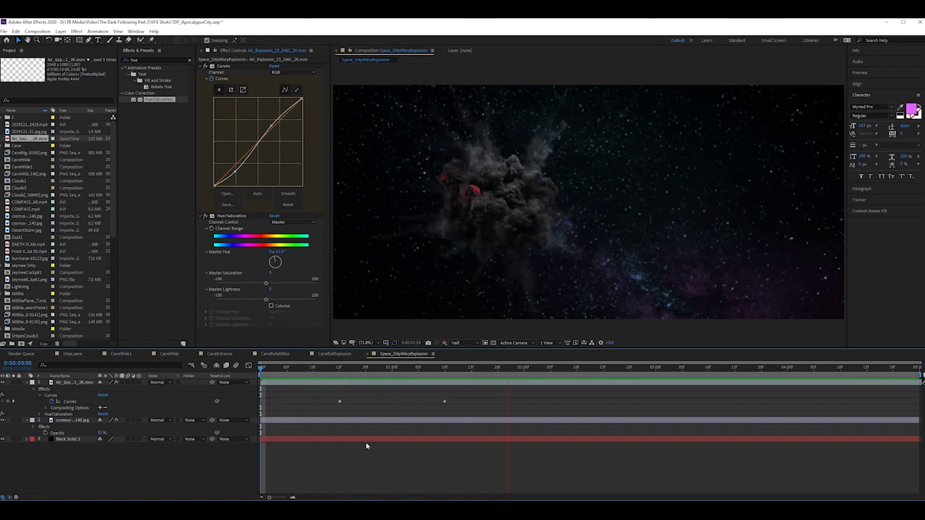
left_click(377, 369)
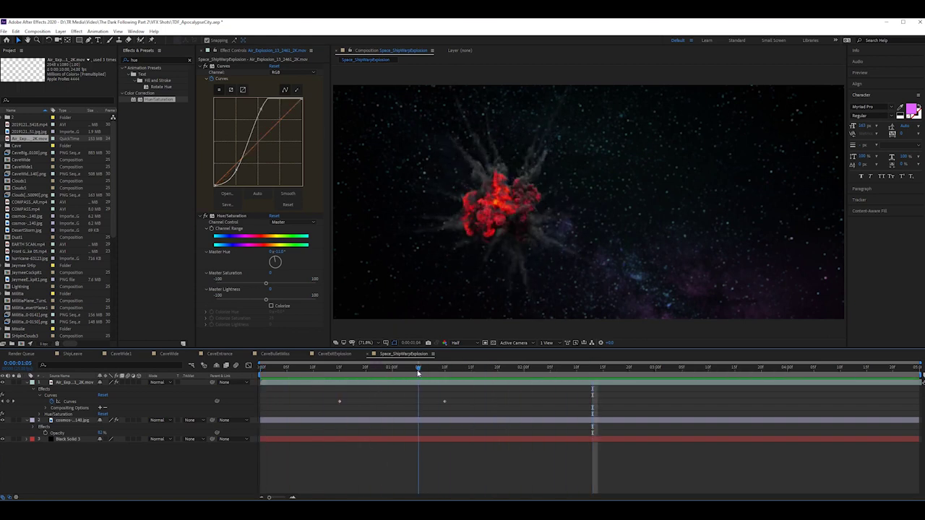
left_click(205, 220)
left_click(633, 370)
left_click_drag(632, 369, 452, 398)
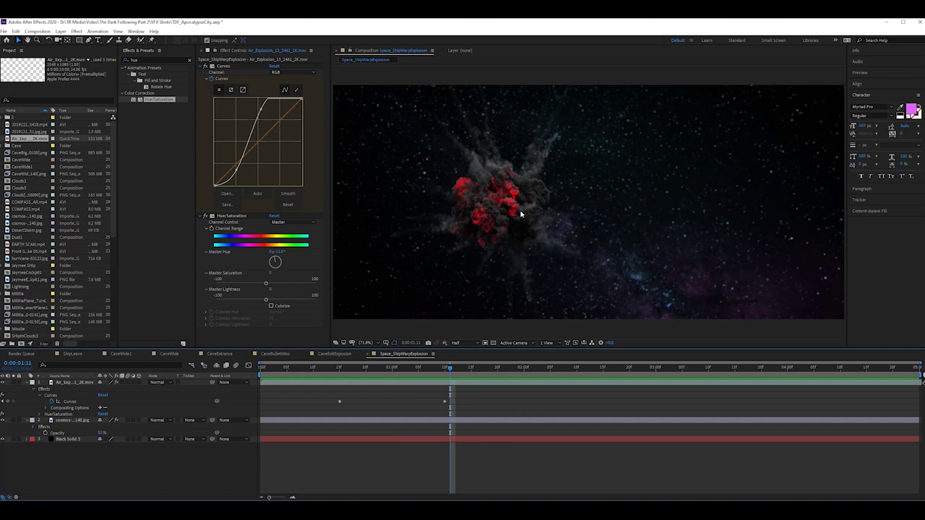
left_click(455, 370)
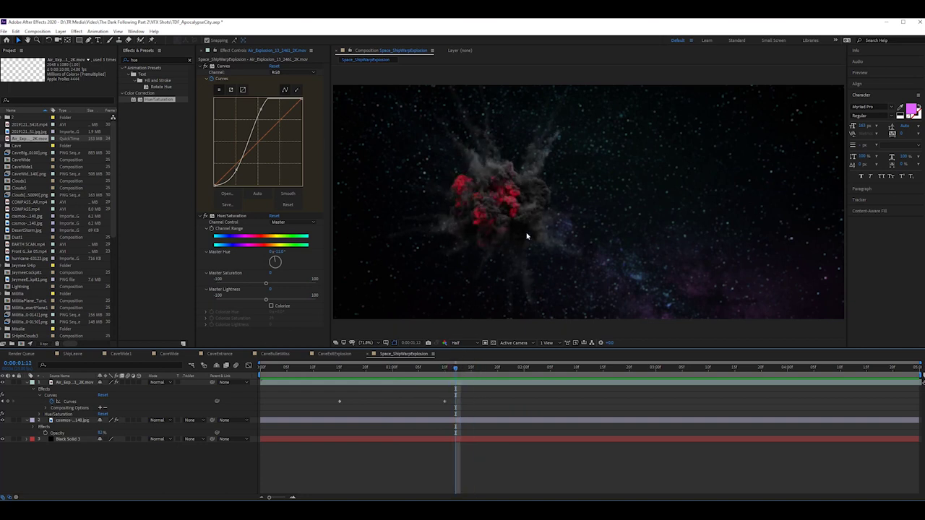
Mirror the explosion layer horizontally and set its scale to -134% by 134%
left_click(66, 383)
key("s")
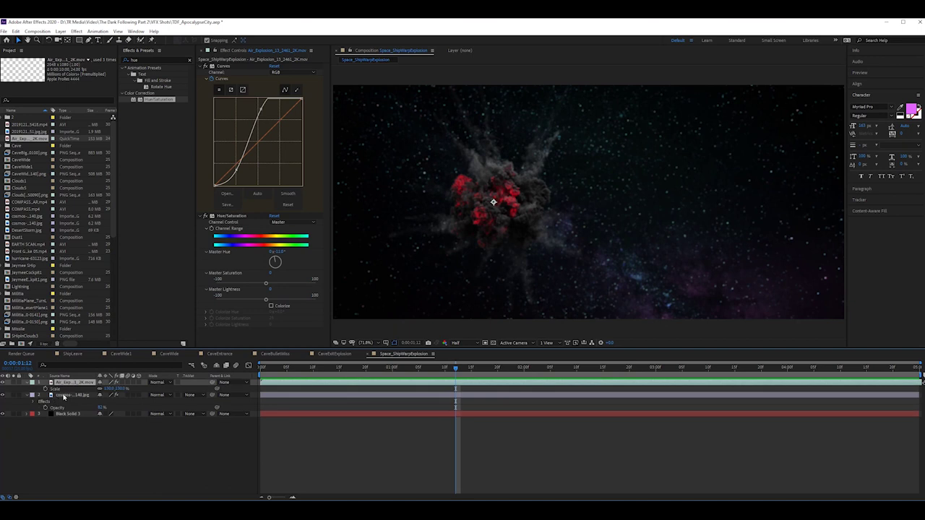
left_click_drag(124, 391, 123, 391)
left_click(121, 390)
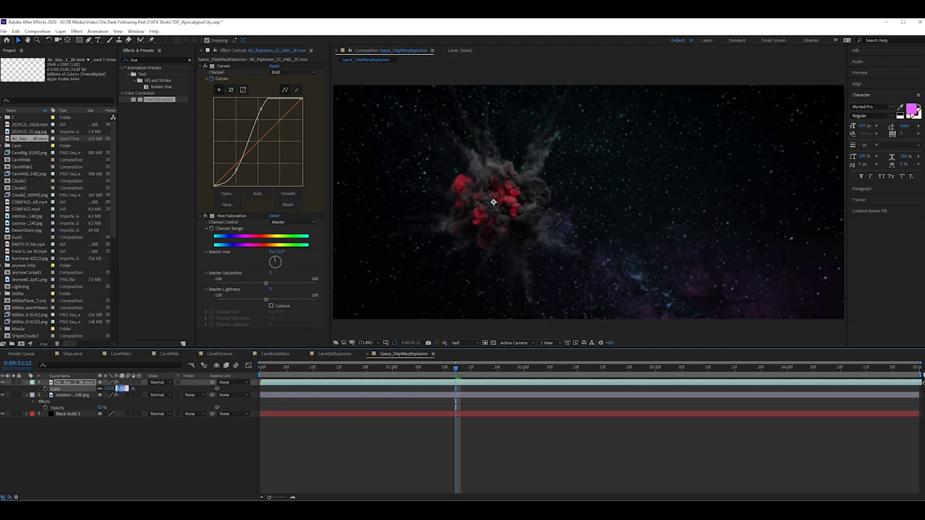
type("139")
key("Return")
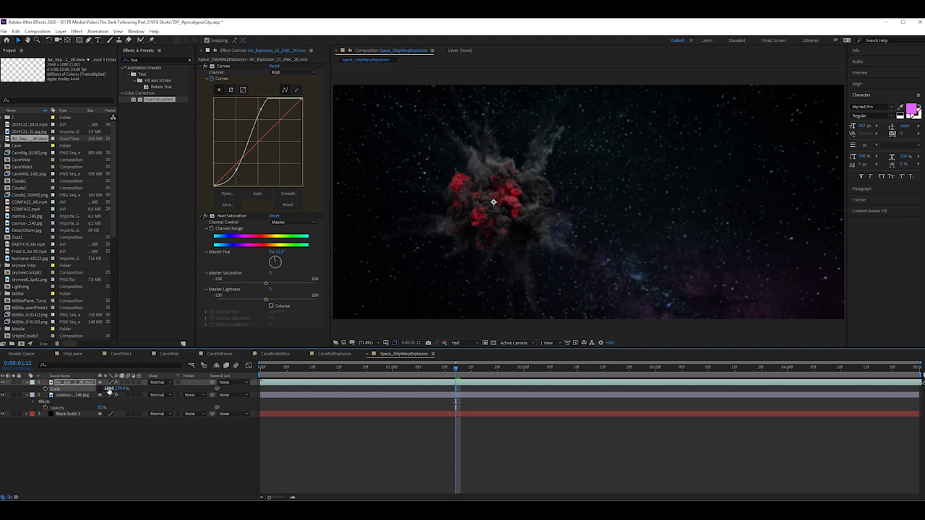
left_click(108, 389)
key("Return")
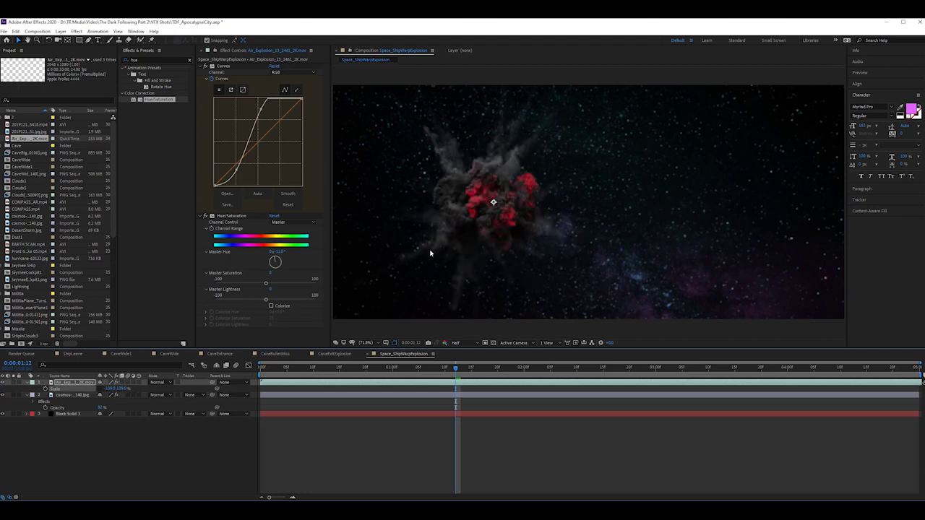
mouse_move(123, 389)
left_mouse_down()
mouse_move(104, 388)
mouse_move(142, 388)
mouse_move(119, 388)
left_mouse_up()
Move the mirrored explosion slightly to the right in the frame and review its placement during playback
left_click_drag(480, 213, 516, 207)
left_click_drag(458, 373, 258, 392)
key("space")
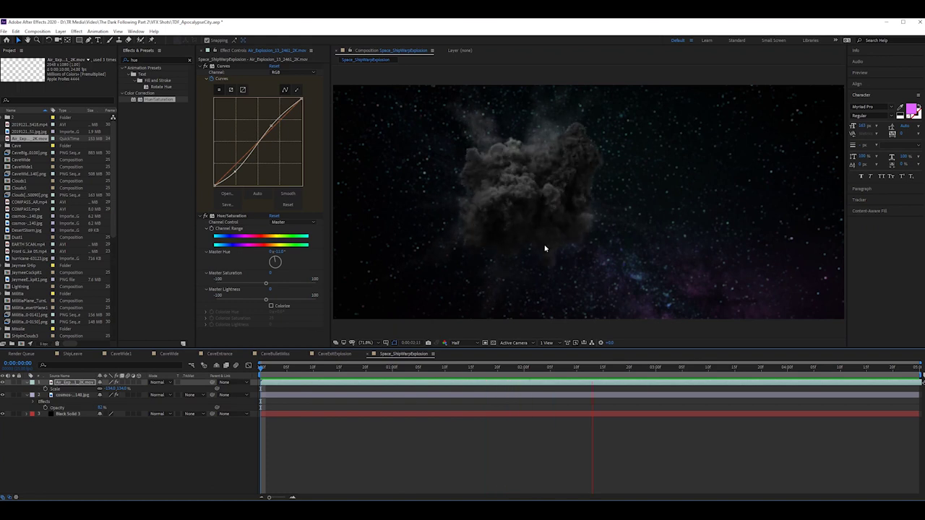
left_click(424, 368)
mouse_move(435, 381)
left_mouse_down()
mouse_move(492, 382)
mouse_move(425, 384)
mouse_move(432, 394)
left_mouse_up()
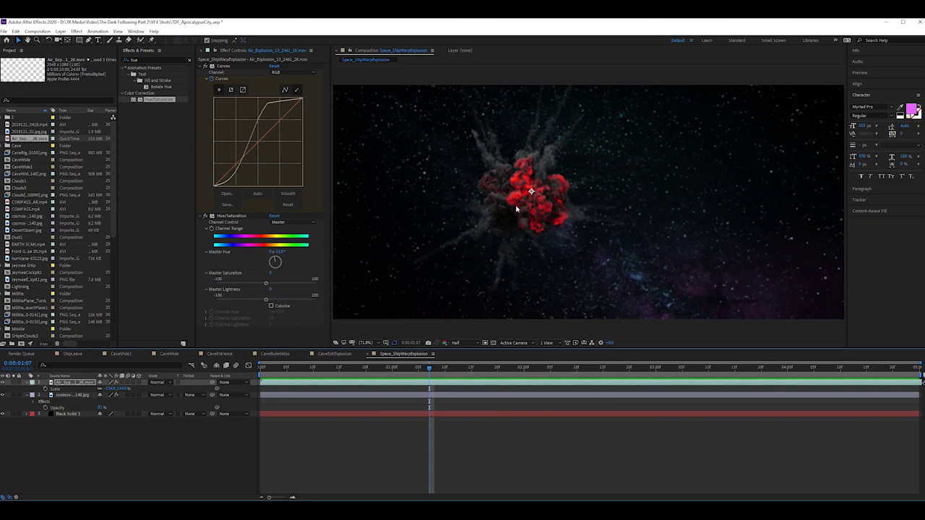
key("space")
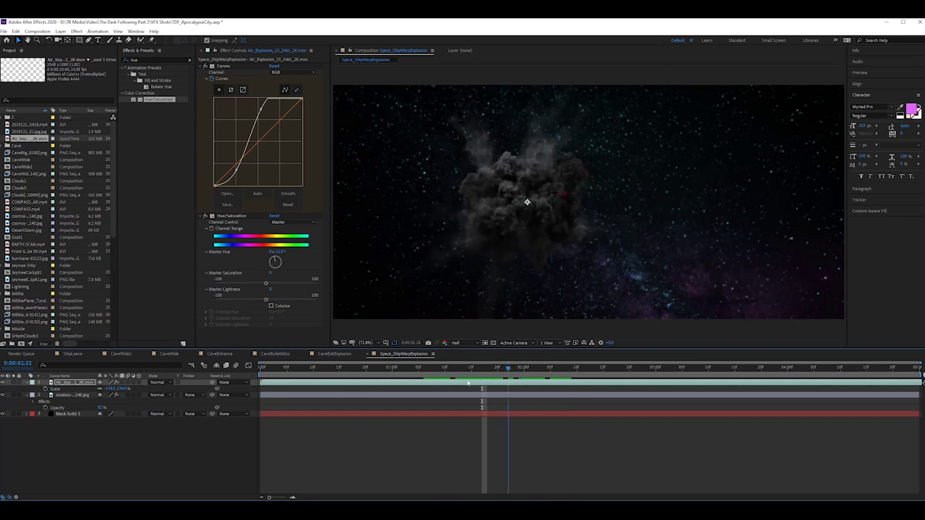
Lower the explosion's Master Saturation to -3 and review the fire and smoke stages across the timeline
left_click_drag(265, 284, 262, 285)
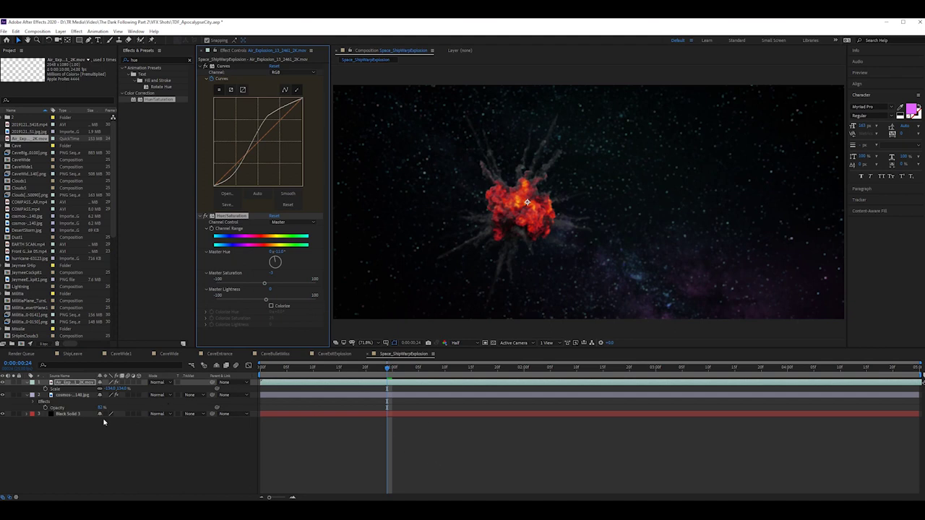
left_click_drag(390, 371, 541, 406)
left_click_drag(553, 372, 729, 408)
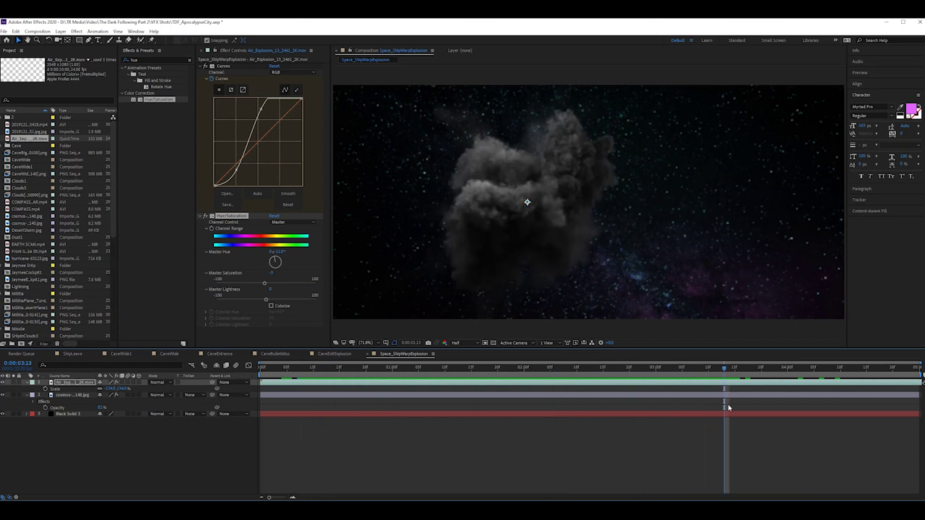
left_click_drag(736, 369, 556, 399)
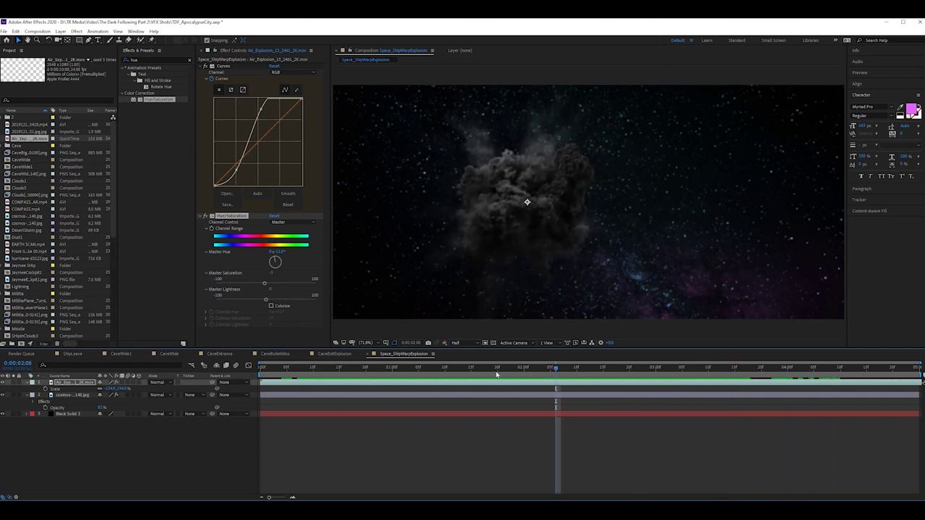
left_click_drag(562, 370, 501, 210)
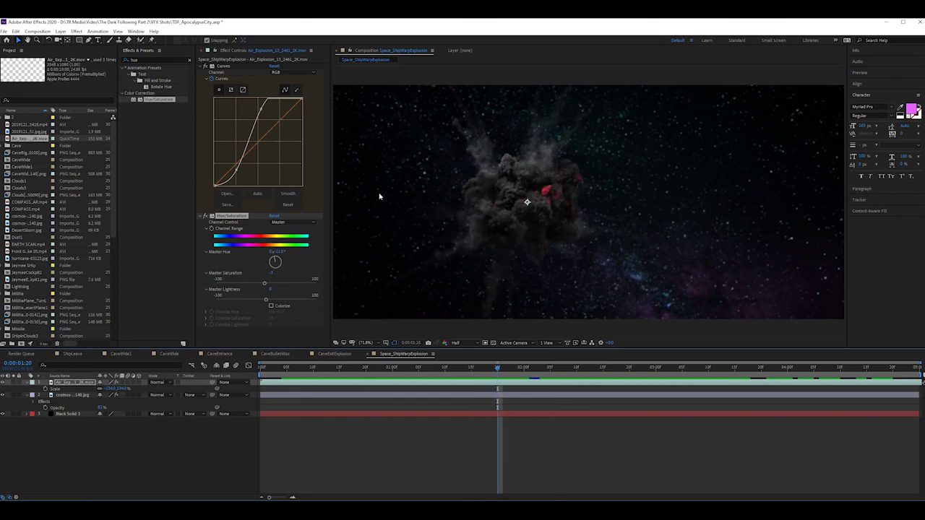
key("space")
mouse_move(527, 414)
left_mouse_down()
mouse_move(440, 423)
mouse_move(519, 426)
left_mouse_up()
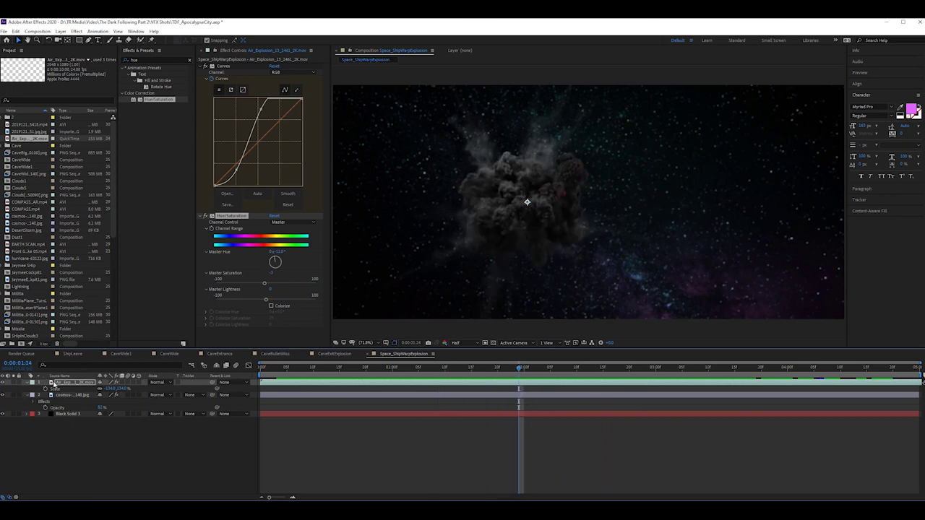
Soften the explosion's Curves keyframe at 0:00:01:10 by pulling the highlight point down
left_click(258, 193)
key("e")
left_click(446, 370)
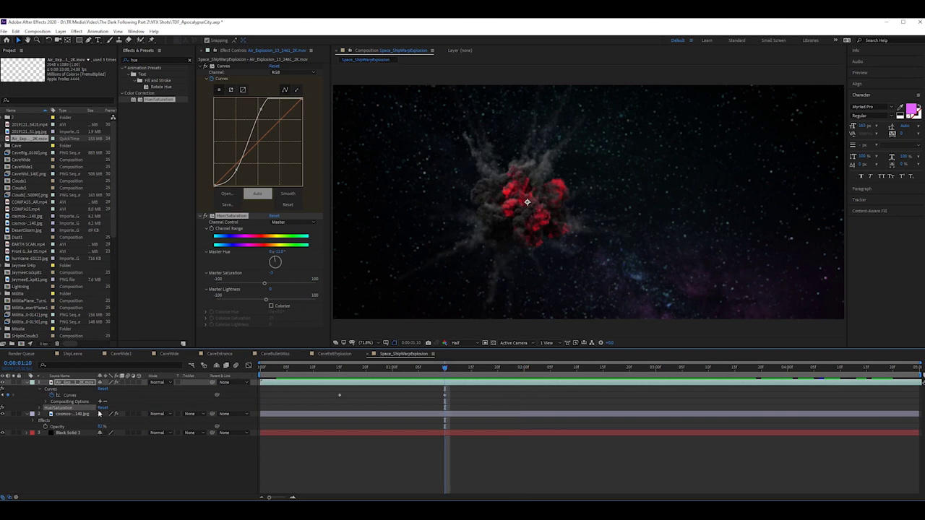
left_click_drag(260, 107, 266, 117)
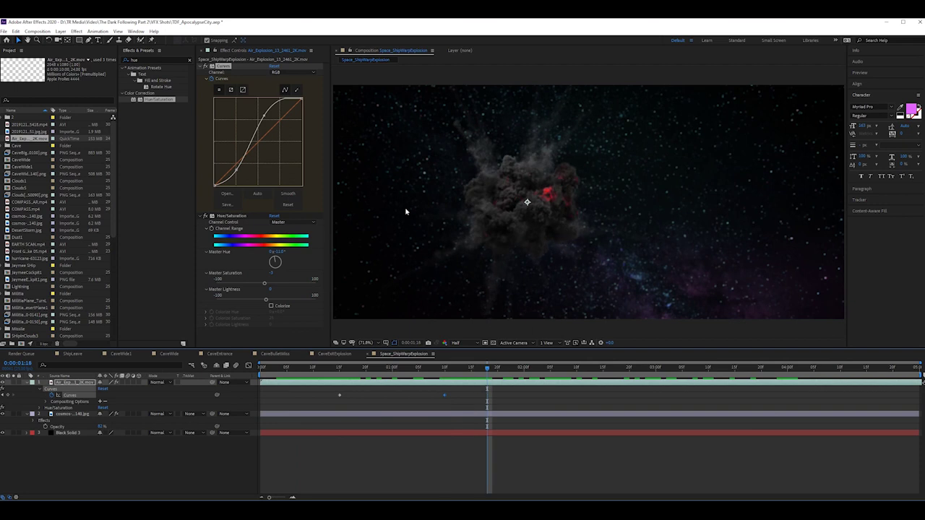
Brighten the starfield layer's Curves by lifting the highlight and shadow points, and review the whole shot
left_click(57, 413)
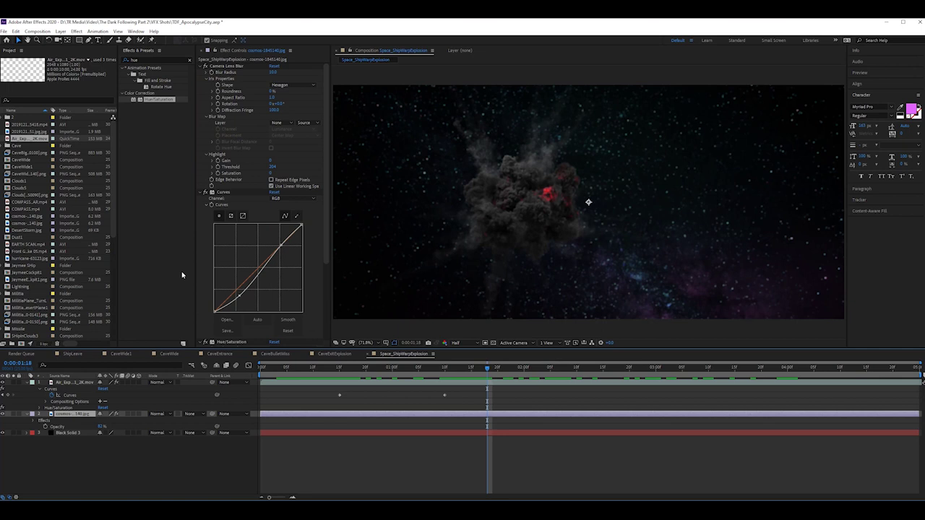
left_click_drag(279, 246, 278, 241)
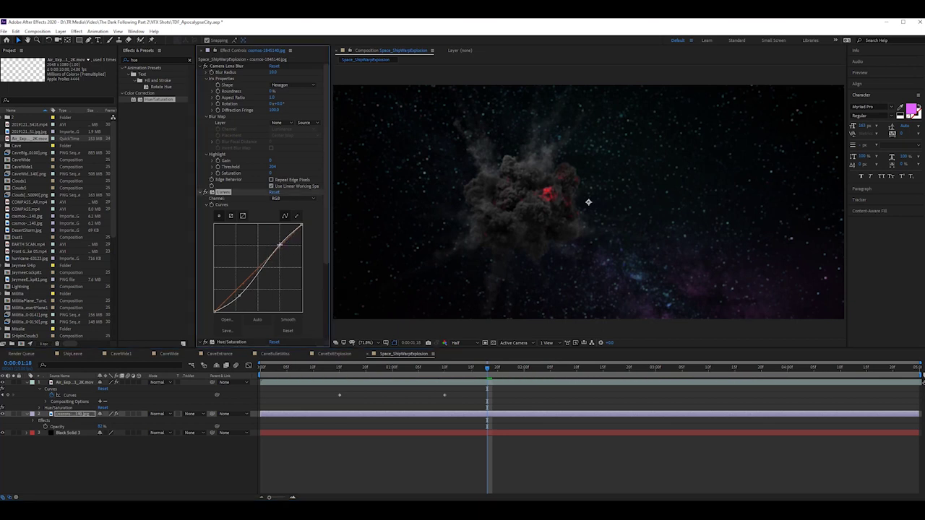
left_click_drag(240, 296, 237, 294)
left_click_drag(487, 368, 814, 414)
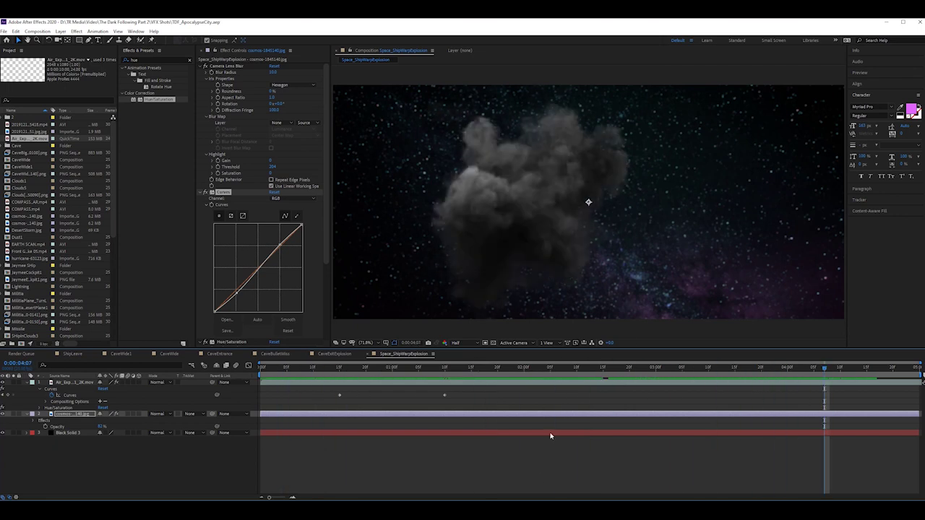
left_click_drag(629, 372, 283, 412)
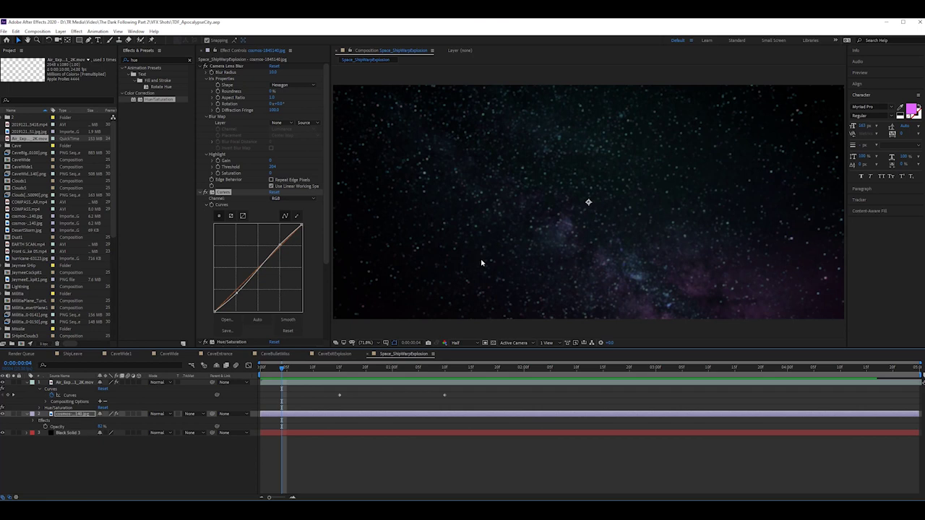
Delay the explosion layer to start at about 0:00:01:04 and play the composition from the beginning
left_click_drag(335, 370, 466, 385)
left_click(313, 386)
key("space")
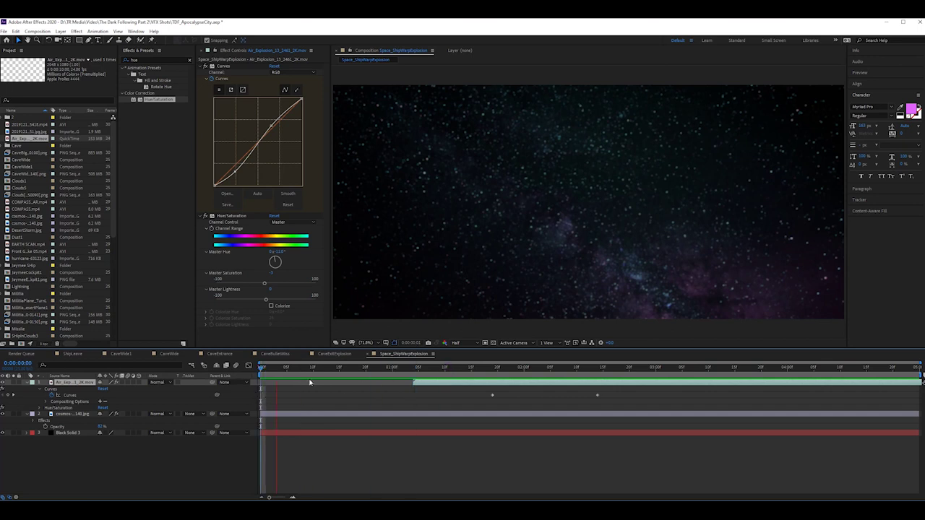
key("space")
Enable time remapping on the explosion layer
left_click_drag(467, 373, 419, 371)
right_click(441, 381)
mouse_move(481, 211)
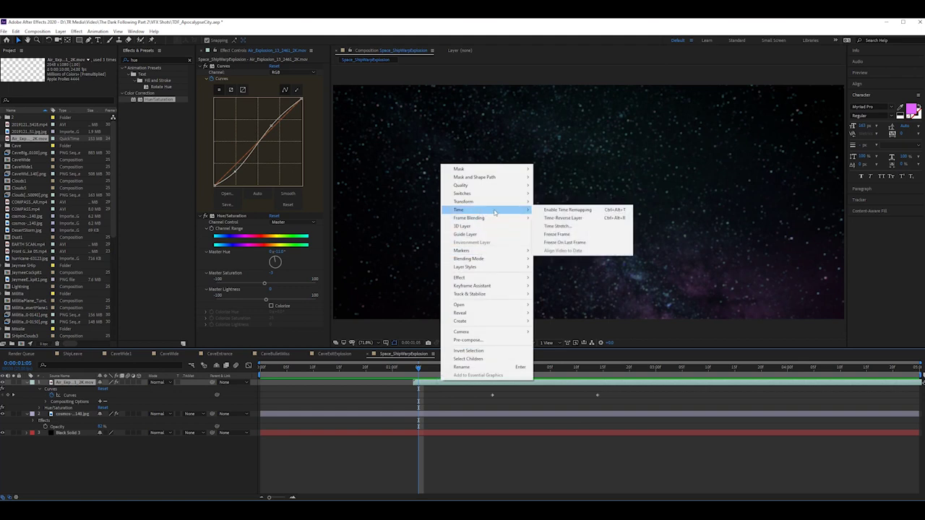
left_click(573, 209)
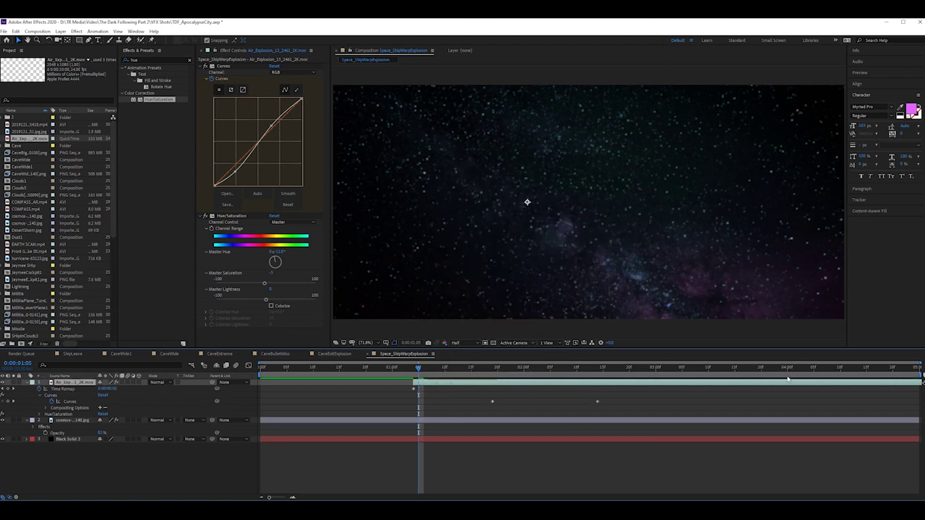
Slide the explosion layer earlier and later in the timeline to inspect its final Time Remap keyframe
left_click_drag(847, 385, 522, 369)
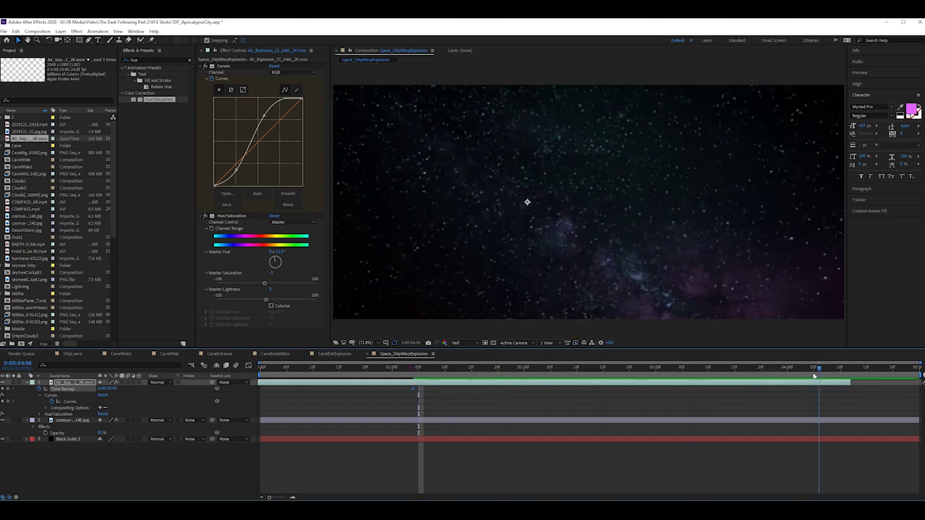
left_click_drag(421, 382, 805, 388)
left_click(408, 370)
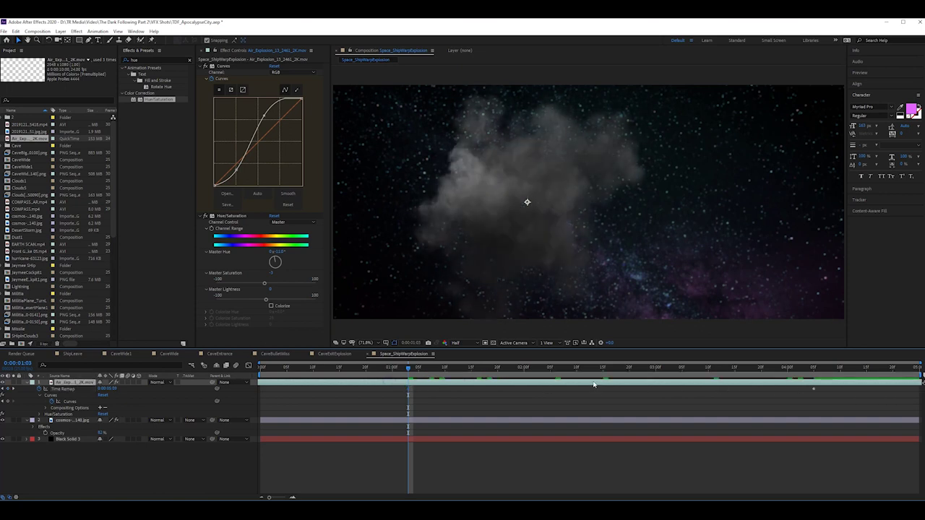
left_click_drag(594, 384, 805, 385)
Shift the explosion layer to start at 0:00:00:10 and play back from that point
left_click_drag(307, 384, 375, 400)
left_click_drag(425, 383, 479, 383)
left_click_drag(402, 369, 314, 379)
key("space")
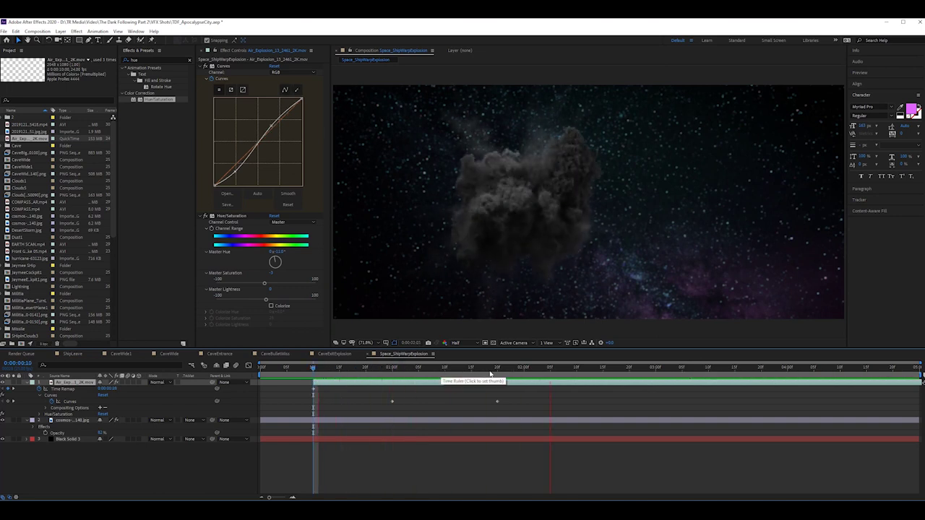
Move the explosion layer's start to 0:00:01:04 and play back from there
left_click_drag(379, 384, 479, 385)
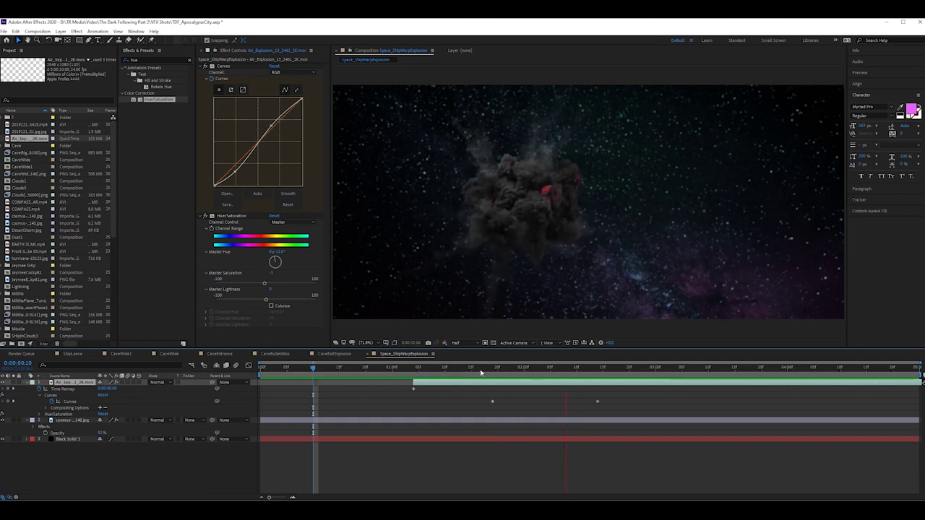
left_click(414, 369)
key("space")
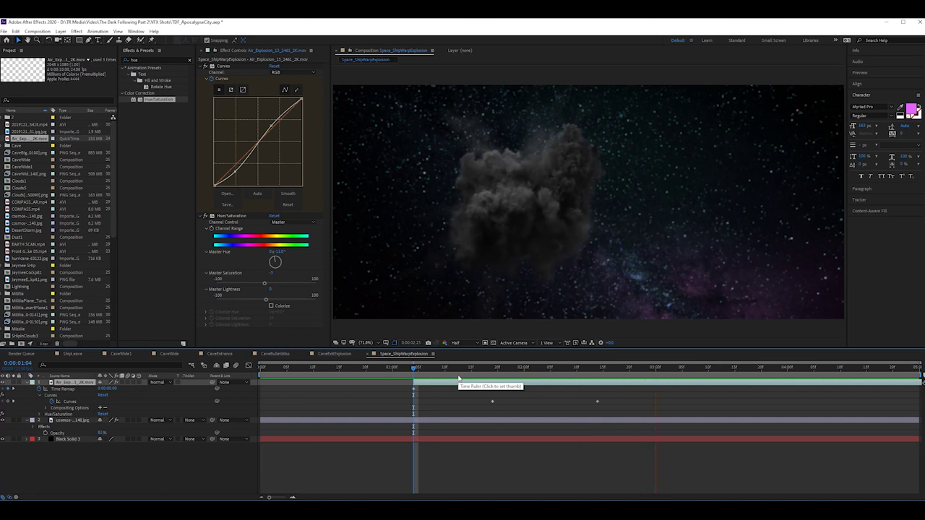
Play back the explosion from 0:00:01:03 and park the current time at 0:00:03:07
key("space")
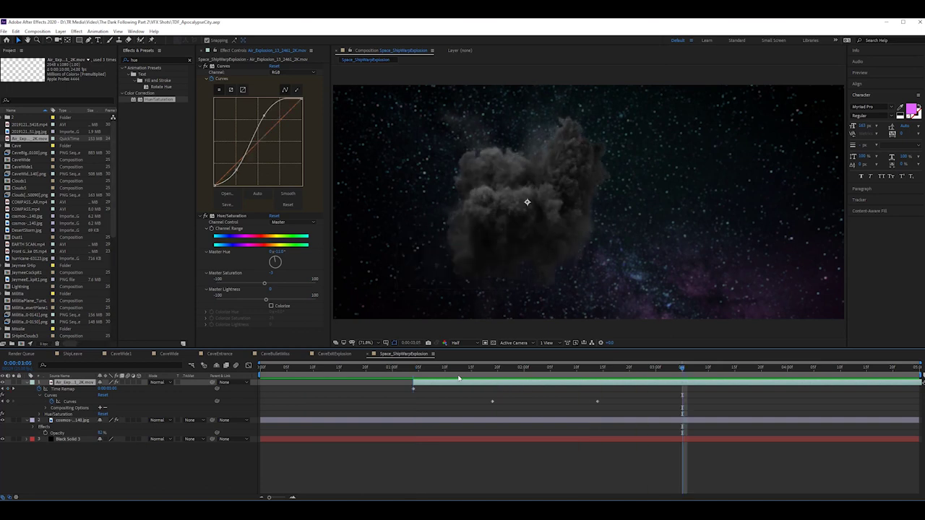
key("space")
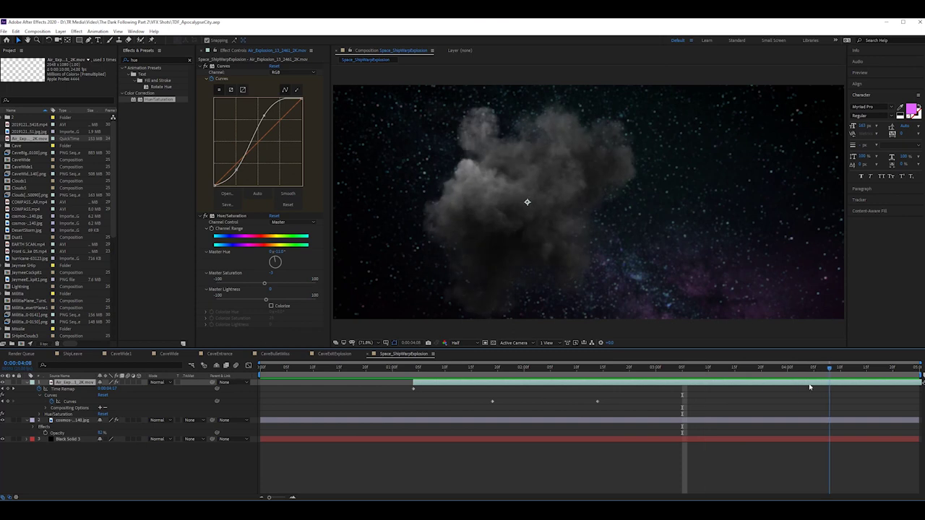
left_click_drag(576, 413, 416, 440)
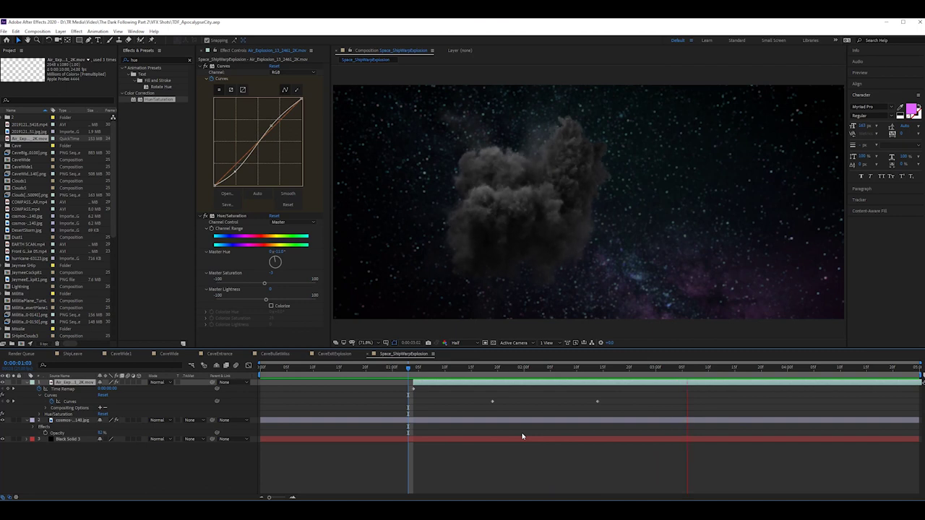
key("space")
left_click(692, 368)
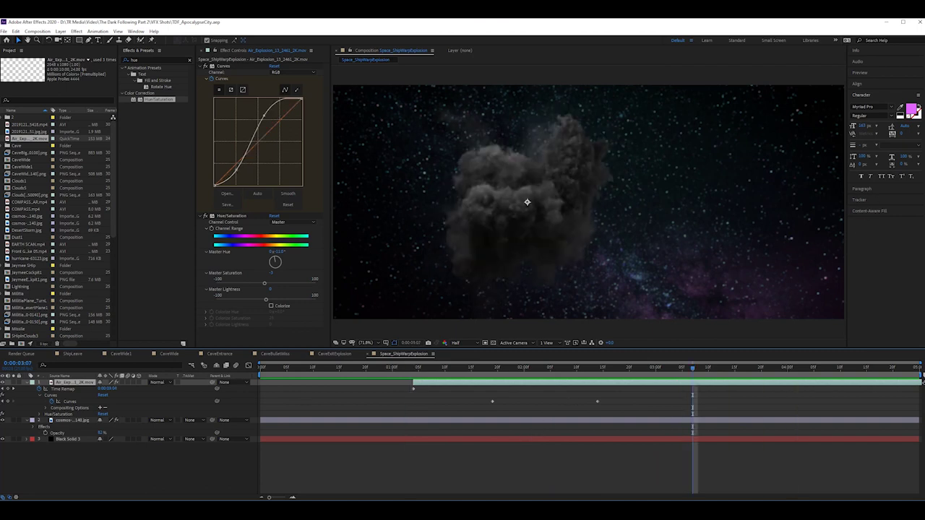
Switch to File Explorer and open the ActionVFXAssets folder inside TR Media > VFX, keeping the window over the composition
key("alt+Tab")
mouse_move(924, 129)
left_mouse_down()
mouse_move(510, 119)
mouse_move(509, 108)
left_mouse_up()
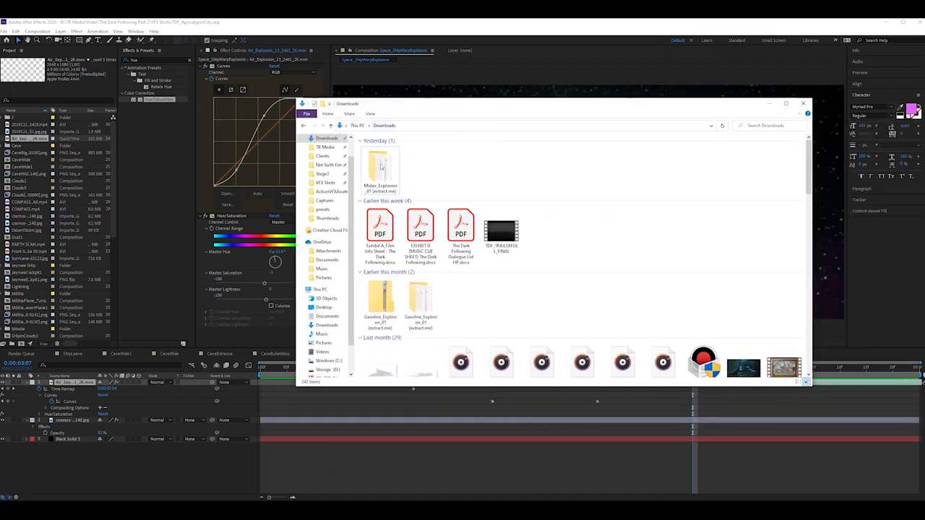
left_click(328, 147)
left_click(325, 146)
double_click(402, 204)
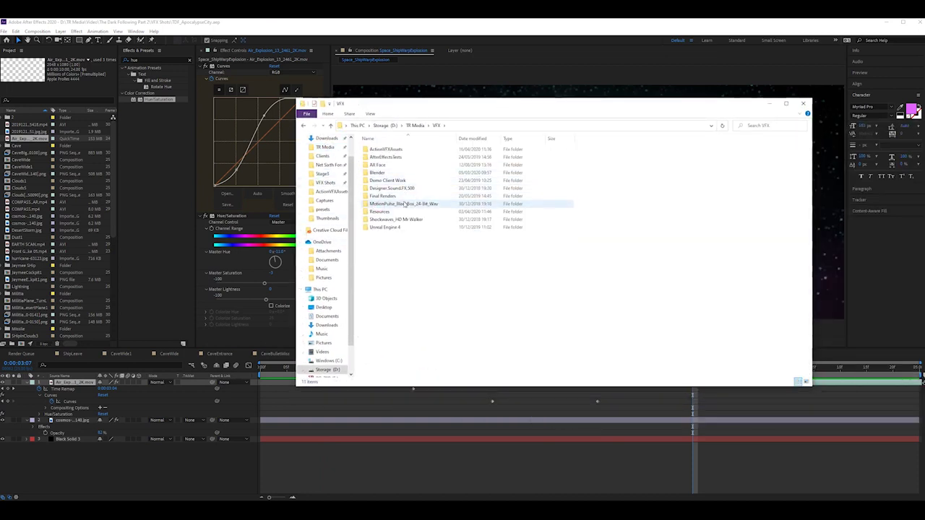
double_click(387, 149)
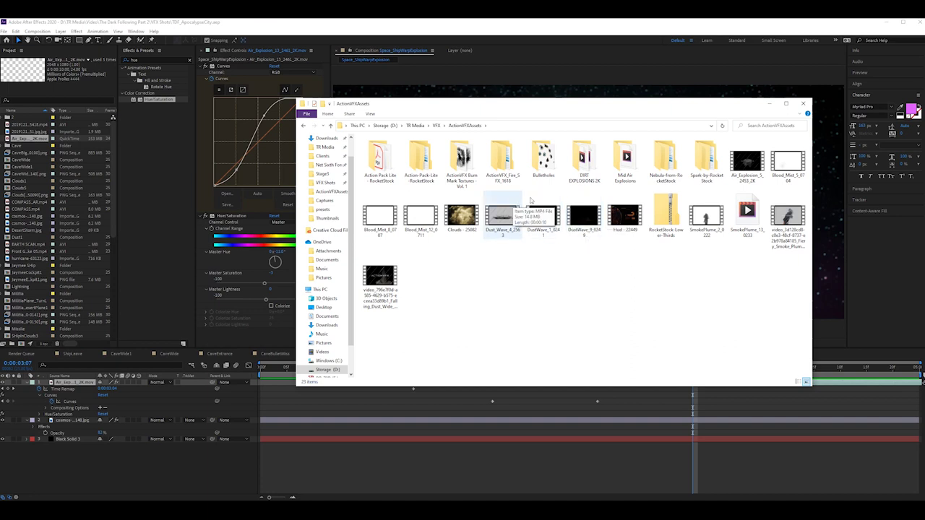
left_click_drag(484, 106, 564, 145)
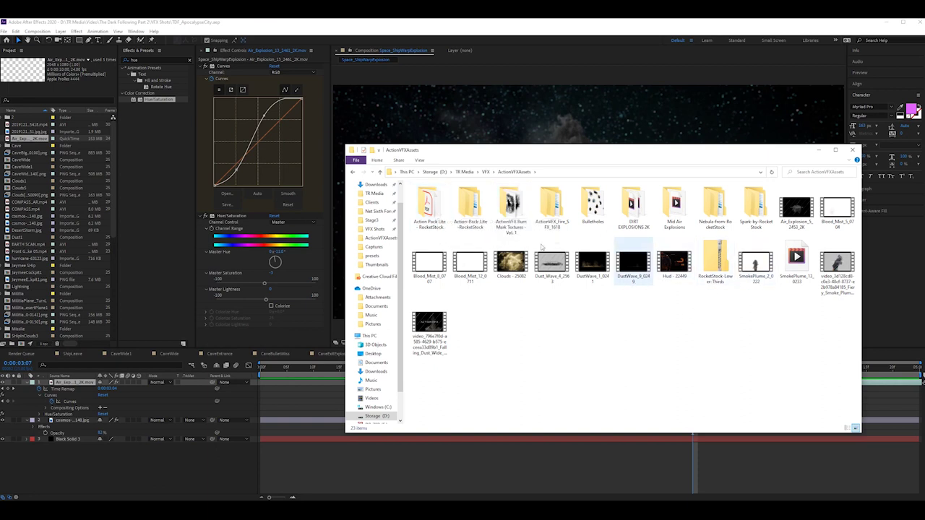
Open Action Pack Lite - RocketStock and look through the Vapor folder's clips as large thumbnails
double_click(469, 211)
double_click(469, 205)
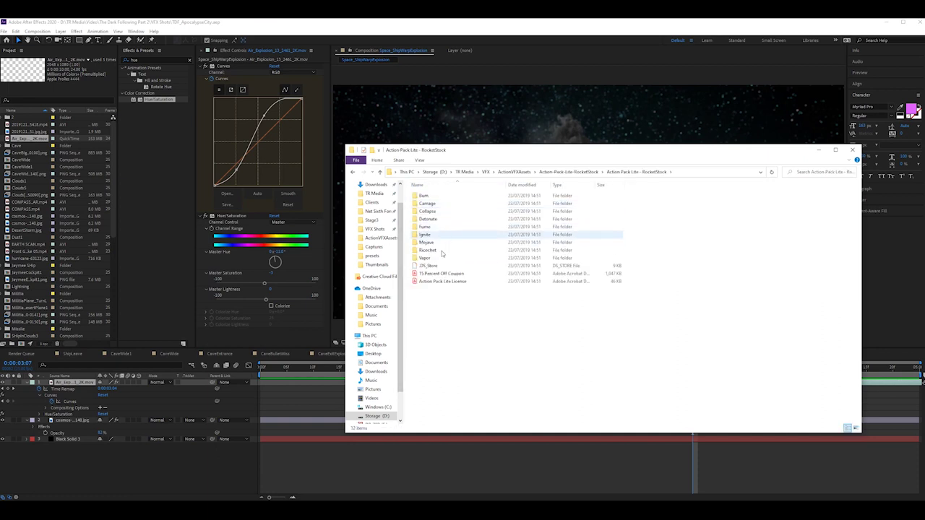
double_click(437, 258)
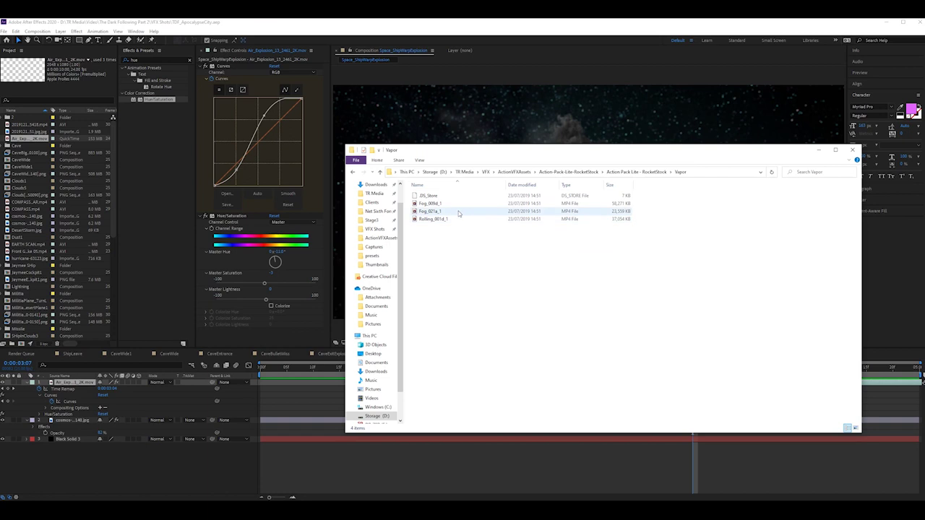
left_click(419, 160)
left_click(430, 172)
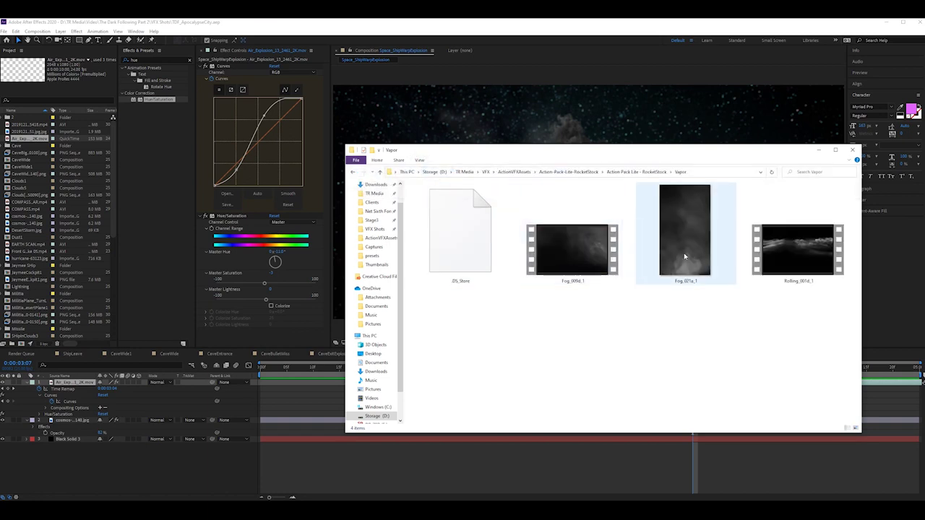
left_click(630, 172)
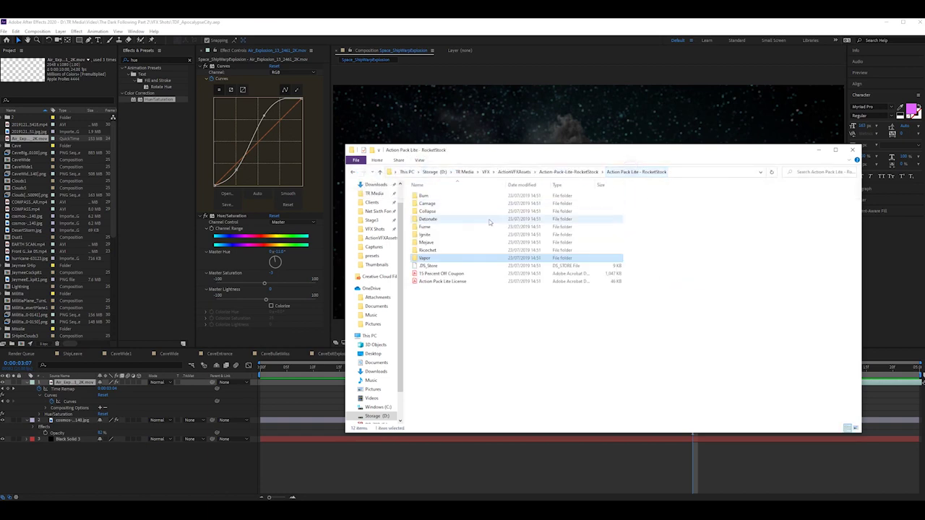
Preview a smoke clip from the Ricochet > Smoke folder and add Side Gunsmoke 02.mp4 to the composition as the top layer
double_click(457, 251)
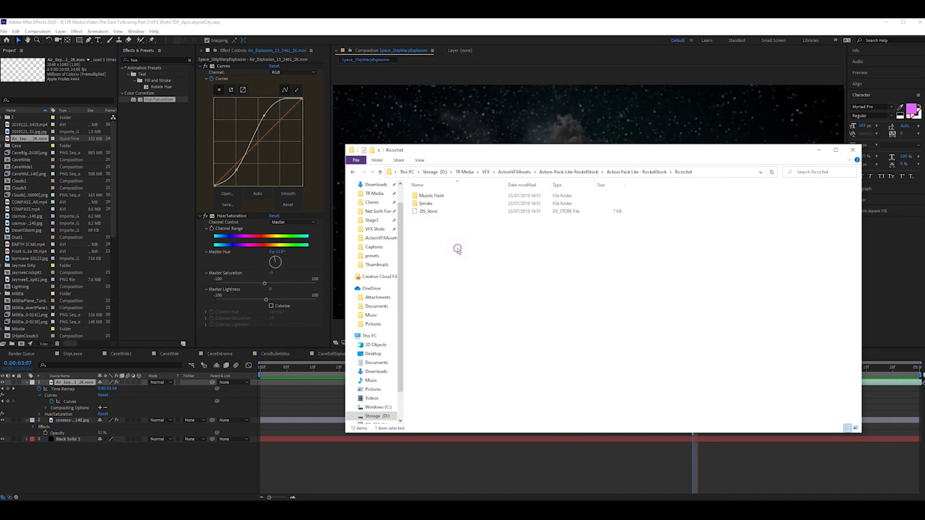
double_click(460, 204)
double_click(464, 204)
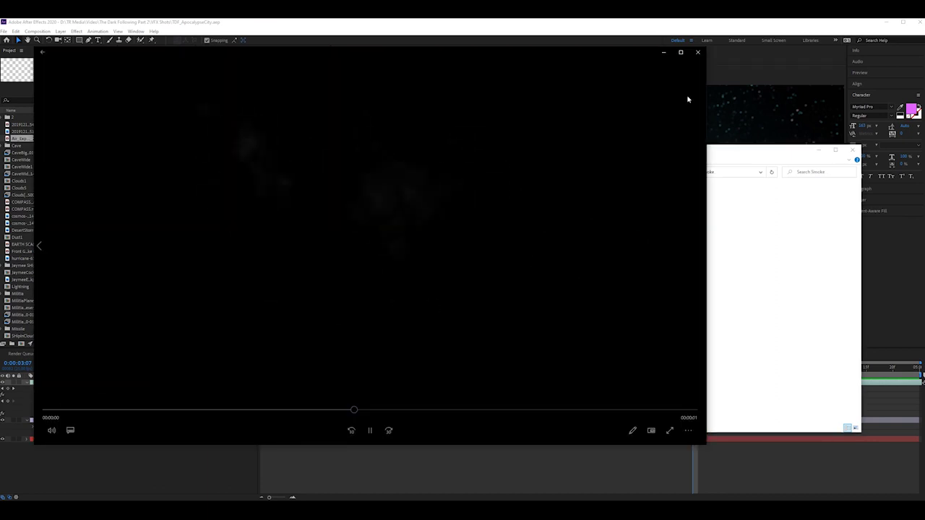
left_click(697, 52)
left_click_drag(457, 210, 316, 407)
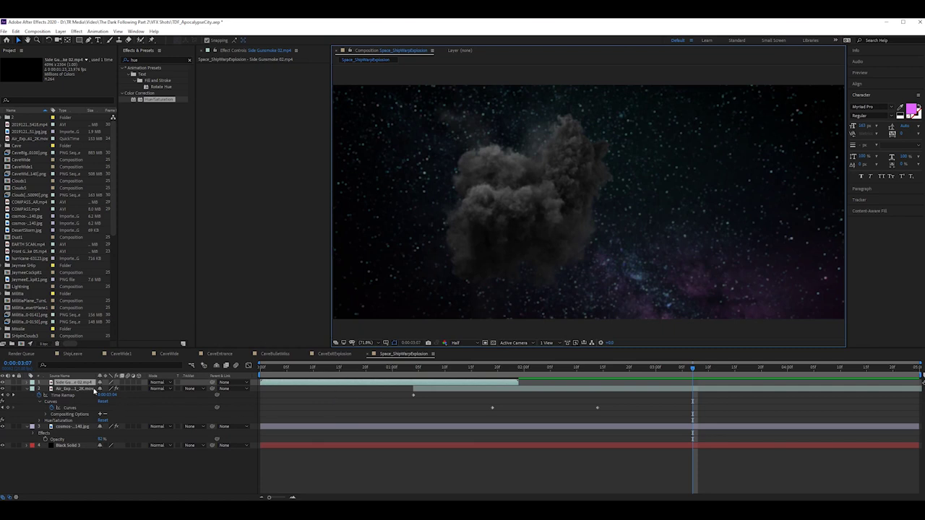
Scale the gun smoke layer to 28% and shift it to start at about 0:00:01:01
key("s")
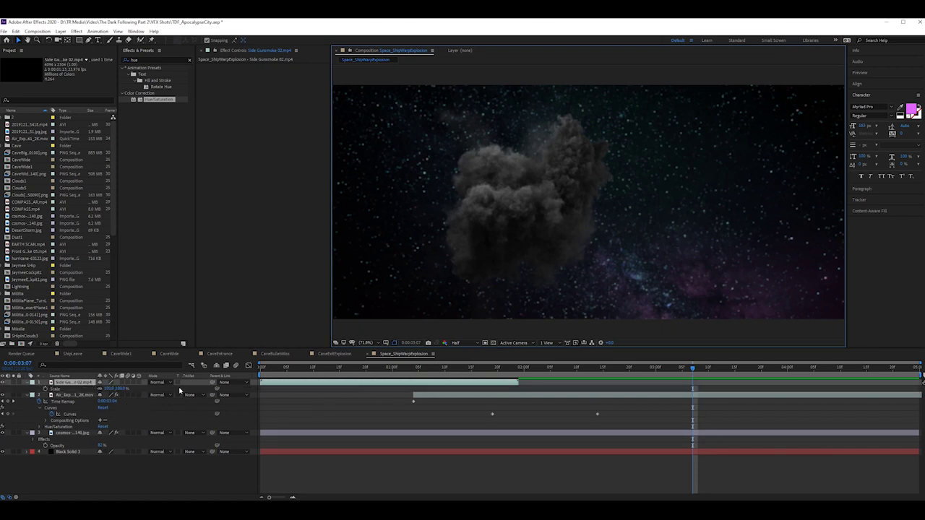
left_click_drag(119, 390, 100, 389)
left_click_drag(407, 370, 517, 383)
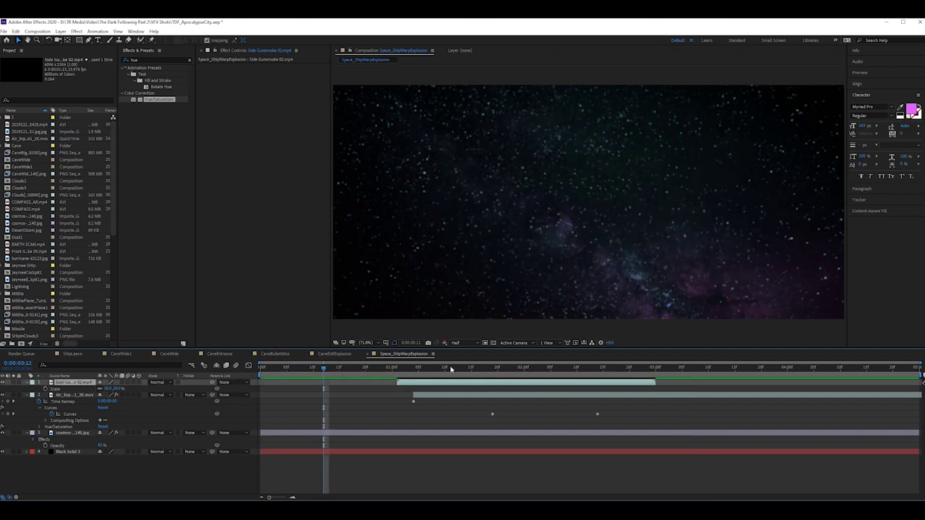
Set the gun smoke layer's blending mode to Screen while viewing the frame at 0:00:01:16
left_click_drag(441, 370, 383, 376)
left_click(159, 382)
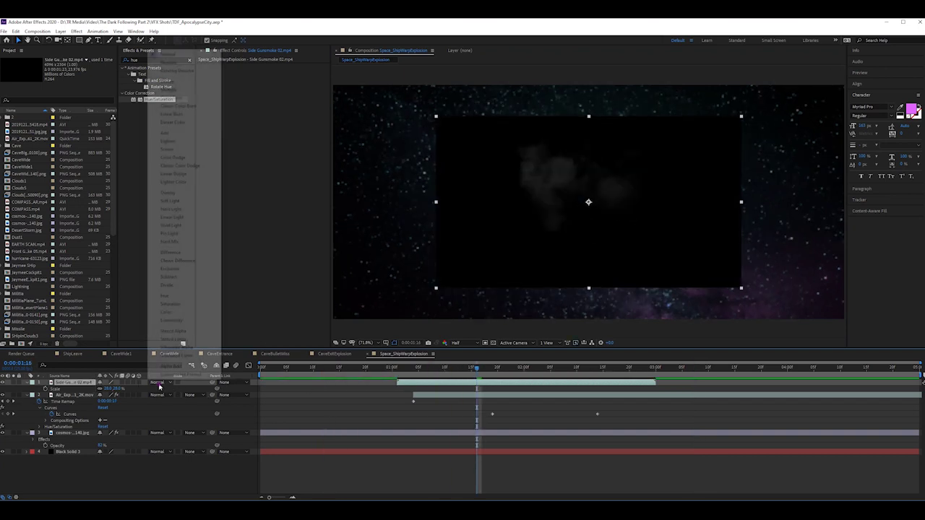
left_click(173, 151)
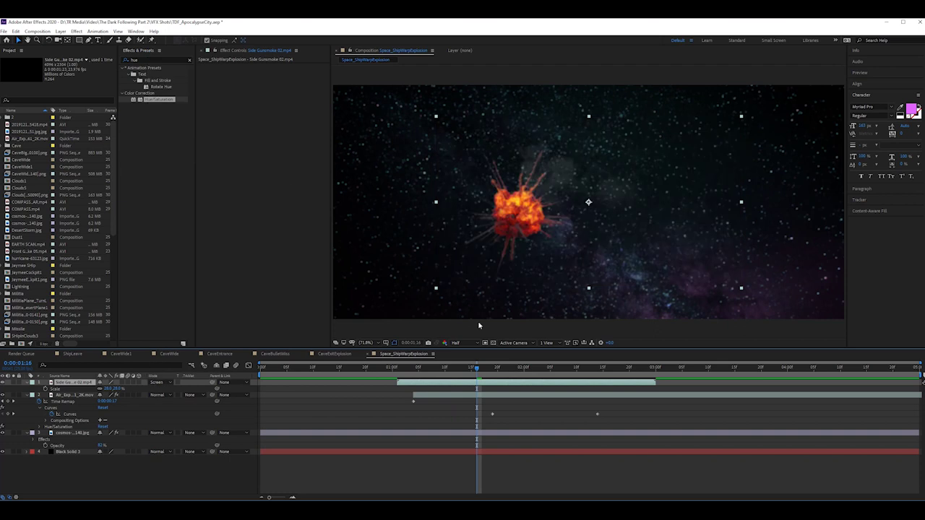
Mirror the gun smoke horizontally with a scale of -28, 28% and move it down slightly at 0:00:01:07
key("s")
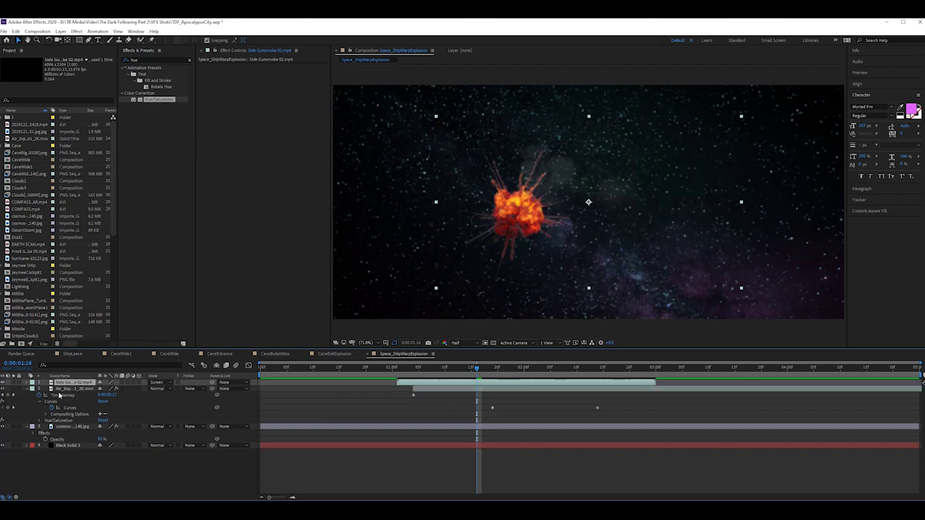
key("s")
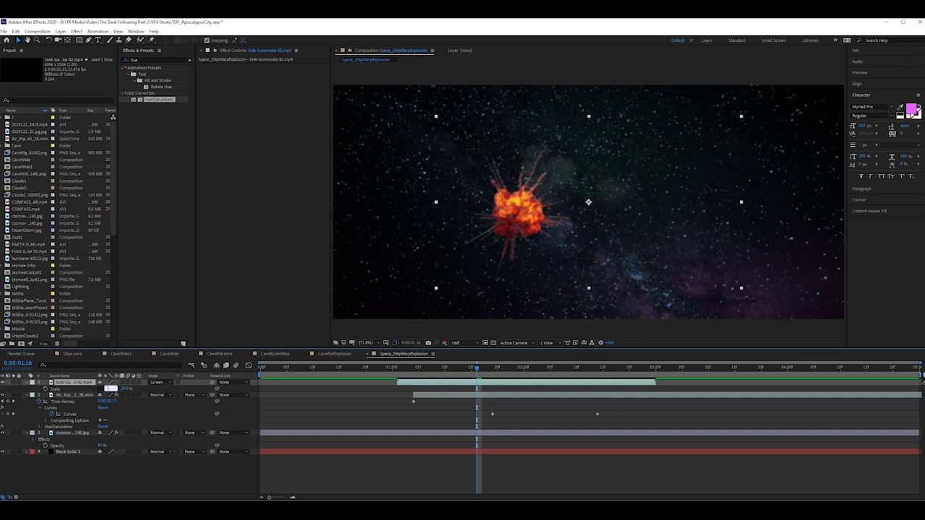
key("Return")
left_click_drag(474, 371, 429, 374)
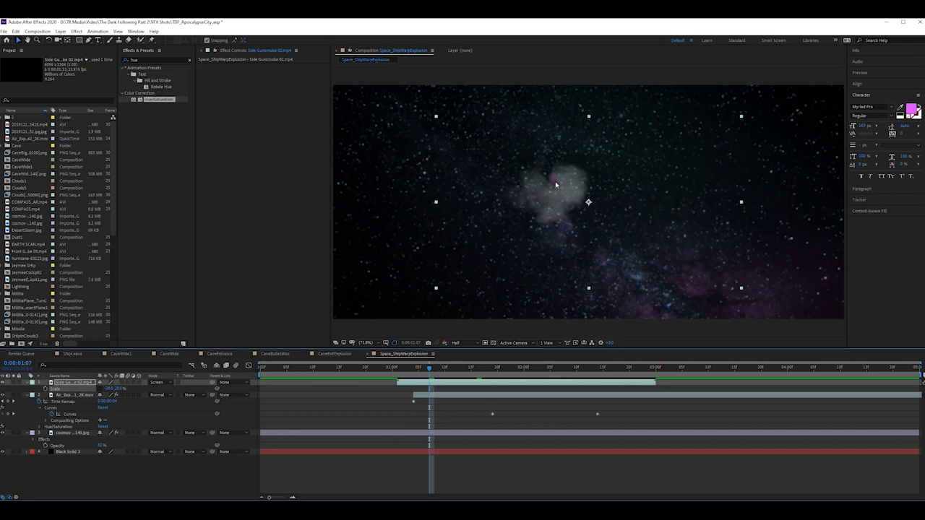
left_click_drag(556, 185, 561, 200)
Place the gun smoke layer beneath the explosion layer, starting at about 0:00:01:05, and reveal the explosion's Scale property
left_click_drag(428, 370, 450, 370)
left_click_drag(90, 385, 91, 426)
mouse_move(450, 370)
left_mouse_down()
mouse_move(496, 370)
mouse_move(442, 372)
left_mouse_up()
left_click(445, 382)
key("s")
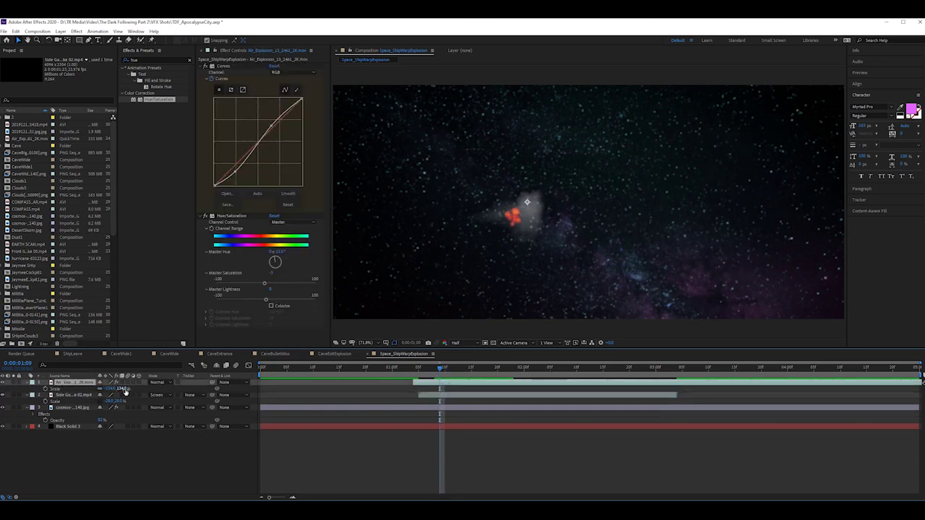
Shrink the gun smoke layer to a scale of -18, 18% and check it around 0:00:01:08
left_click(103, 398)
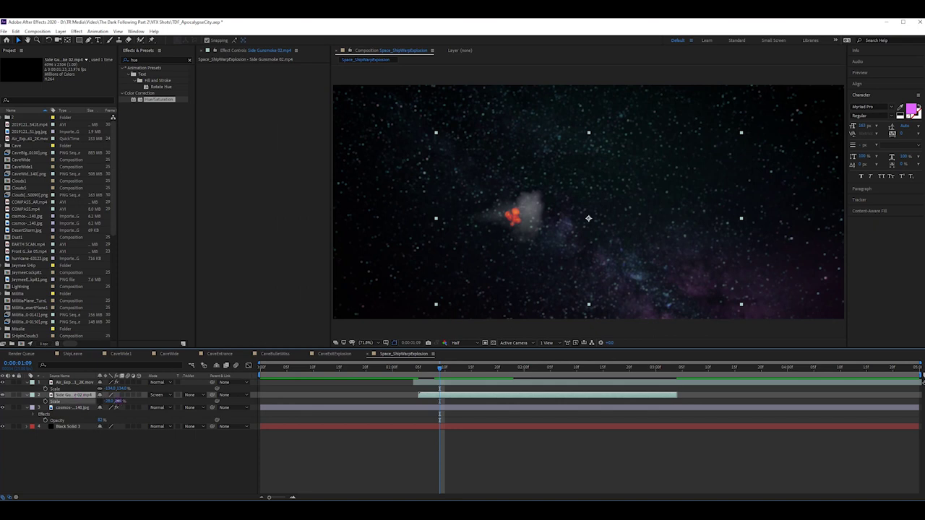
left_click_drag(118, 401, 113, 402)
key("ctrl+z")
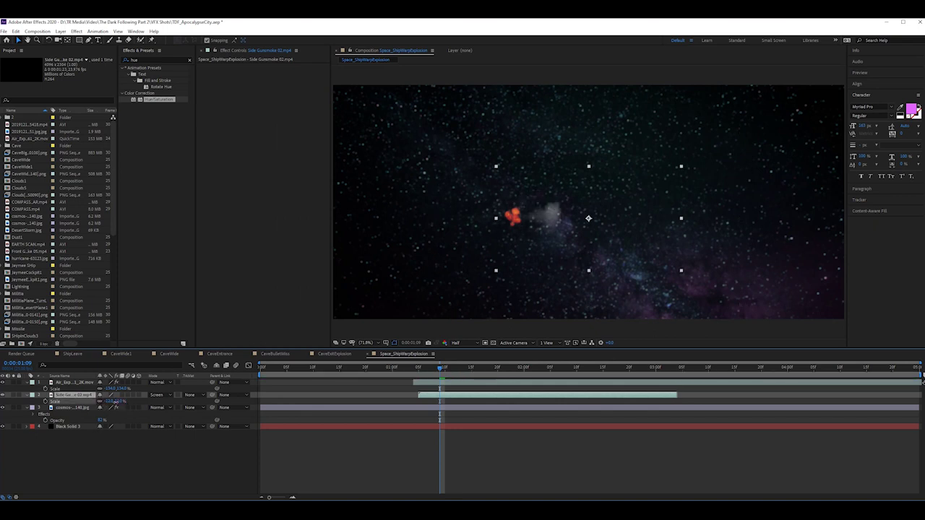
left_click(427, 371)
mouse_move(428, 370)
left_mouse_down()
mouse_move(444, 370)
mouse_move(434, 370)
left_mouse_up()
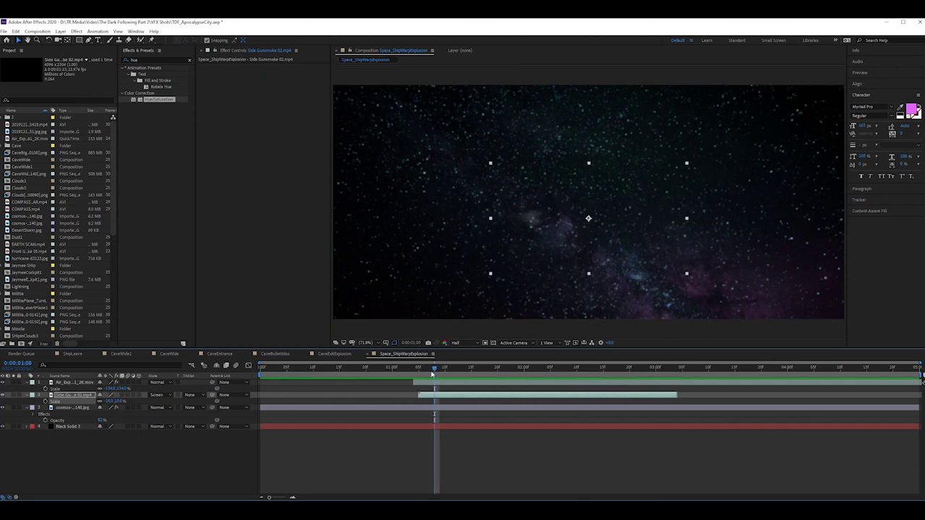
Move the gun smoke slightly left so it sits closer to the fireball, checking the surrounding frames
left_click_drag(437, 371, 460, 355)
left_click_drag(551, 232, 538, 224)
left_click_drag(439, 368, 427, 370)
Widen the composition viewer, apply Hue/Saturation to the gun smoke layer and change its label colour to Cyan
left_click_drag(332, 295, 304, 297)
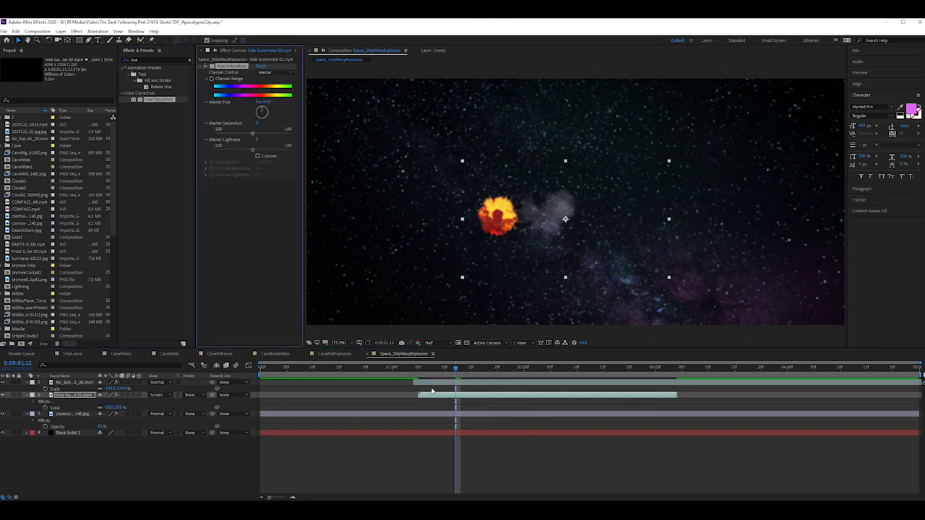
left_click(31, 396)
left_click(81, 376)
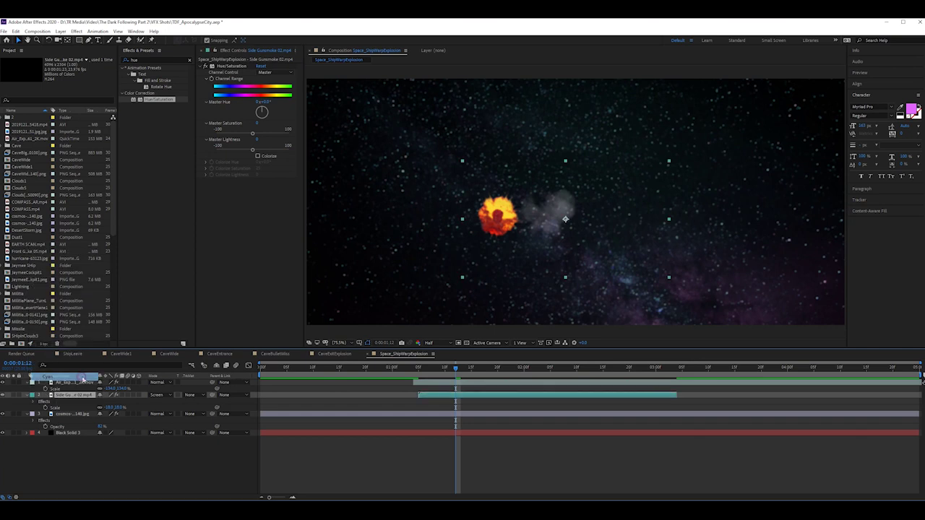
Set the gun smoke's Master Lightness to -11, then test Colorize and a slight Master Hue rotation
left_click(260, 135)
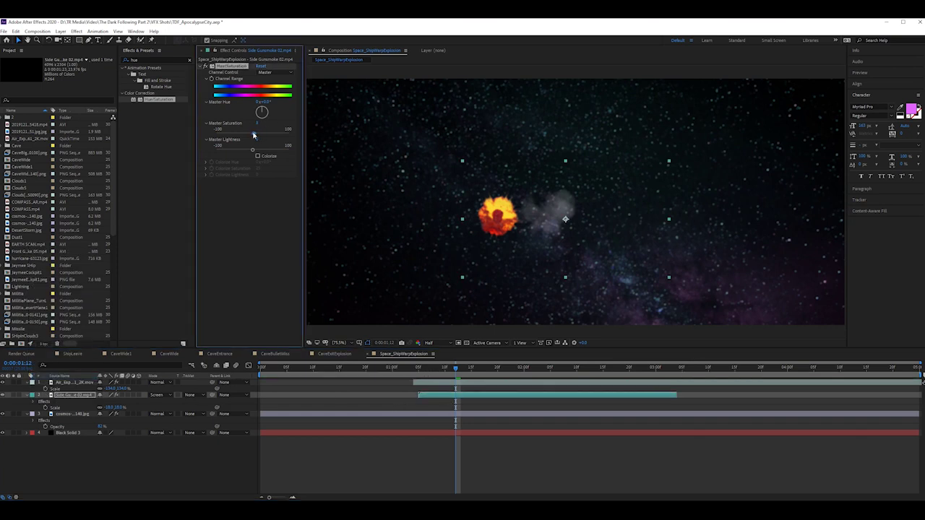
left_click(245, 151)
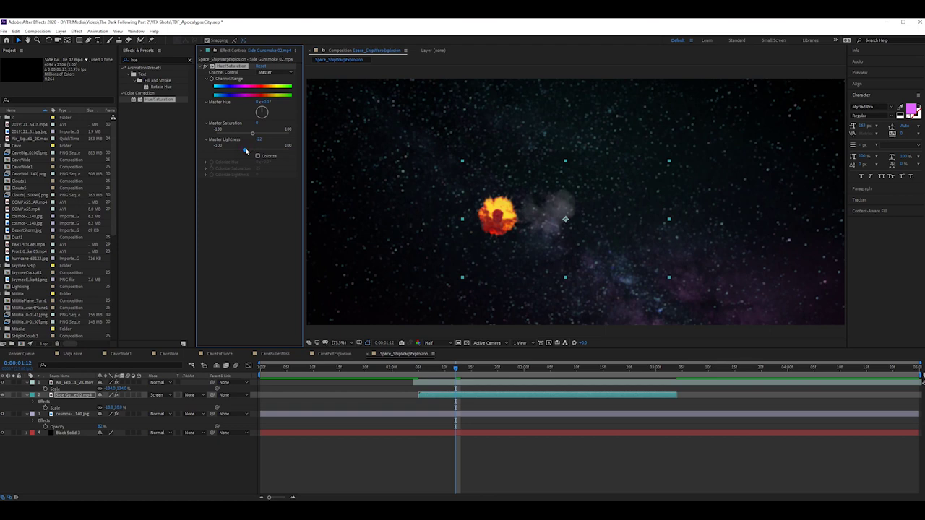
left_click(258, 156)
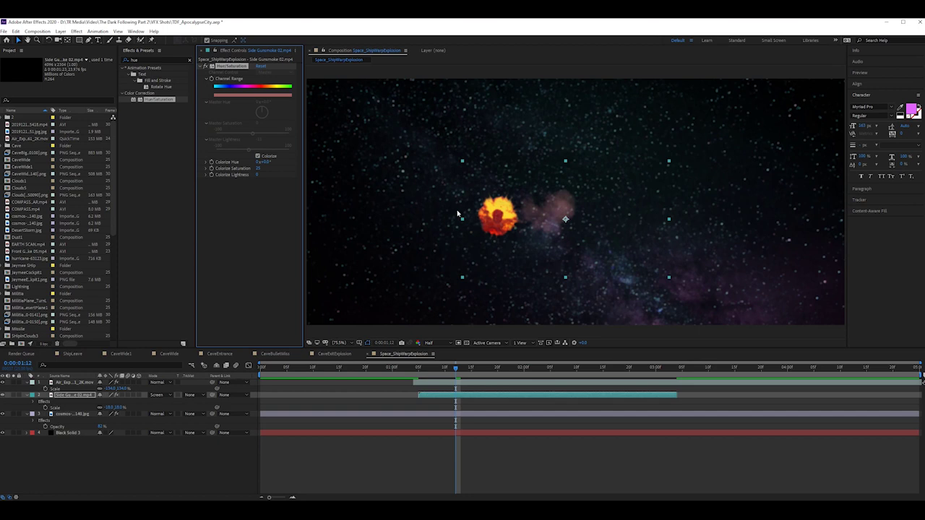
left_click(258, 157)
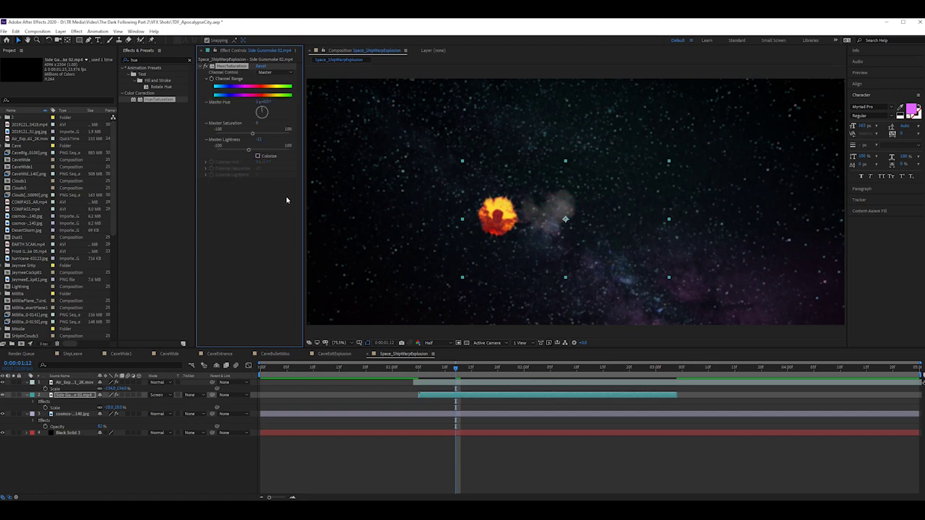
left_click_drag(262, 111, 266, 96)
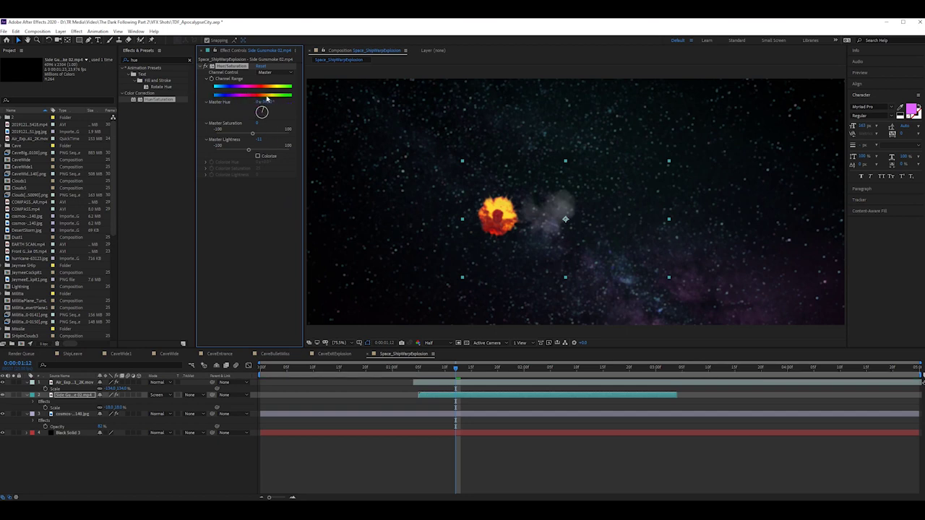
Colorize the gun smoke with a warm red tone, setting Colorize Hue to about 8° and Colorize Saturation to about 46
left_click(257, 156)
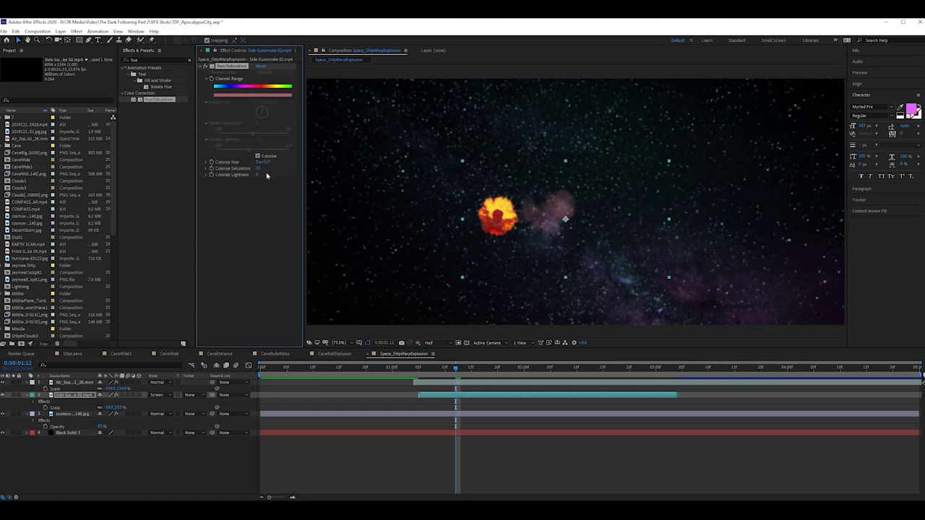
left_click_drag(264, 162, 282, 157)
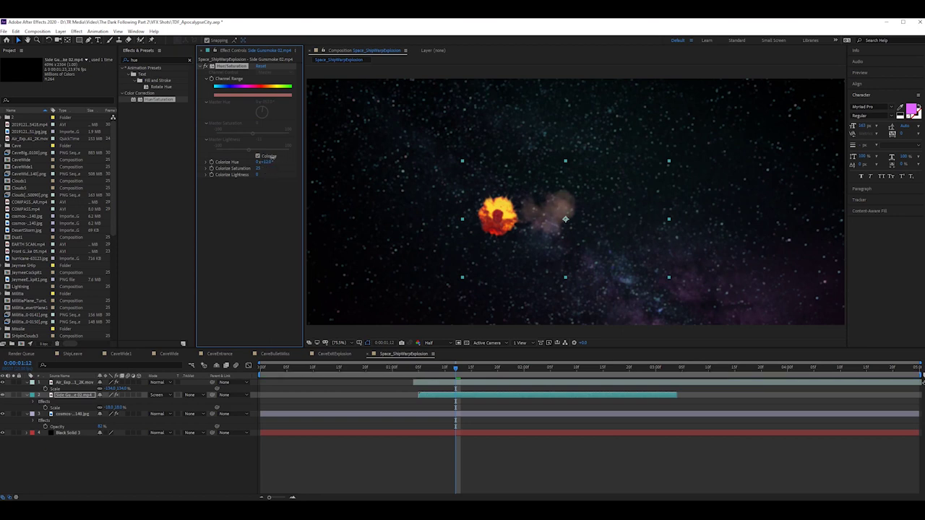
left_click_drag(271, 158, 272, 160)
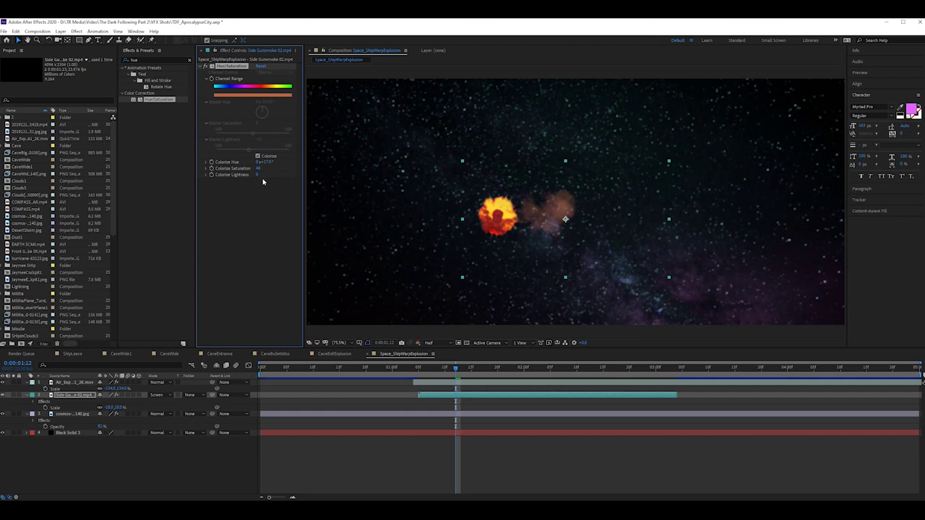
left_click_drag(249, 169, 248, 170)
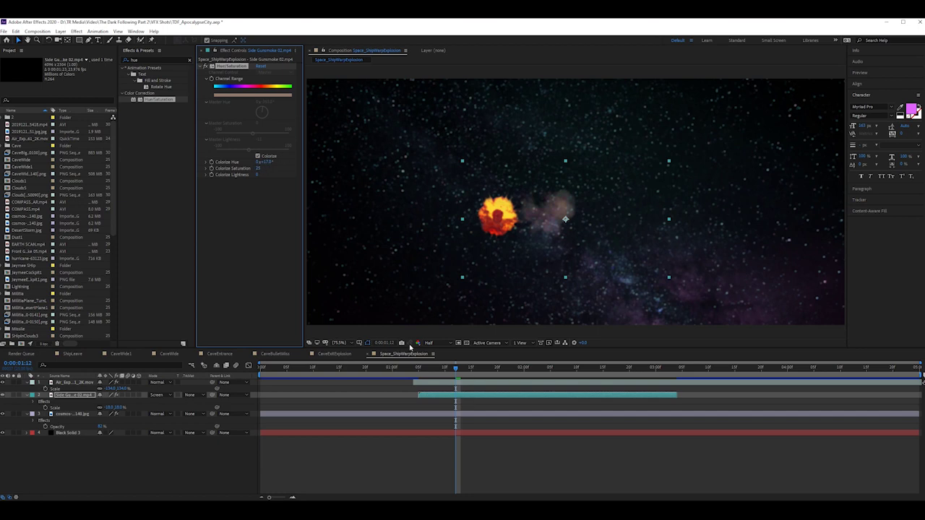
left_click_drag(258, 168, 262, 162)
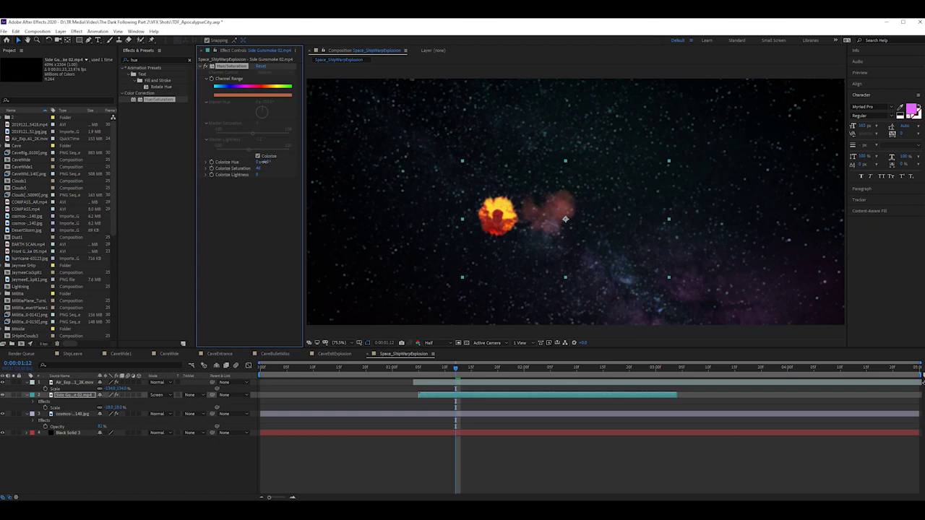
Play back the explosion with the recoloured gun smoke and save the project
left_click_drag(455, 370, 462, 388)
key("space")
key("space")
key("space")
key("ctrl+s")
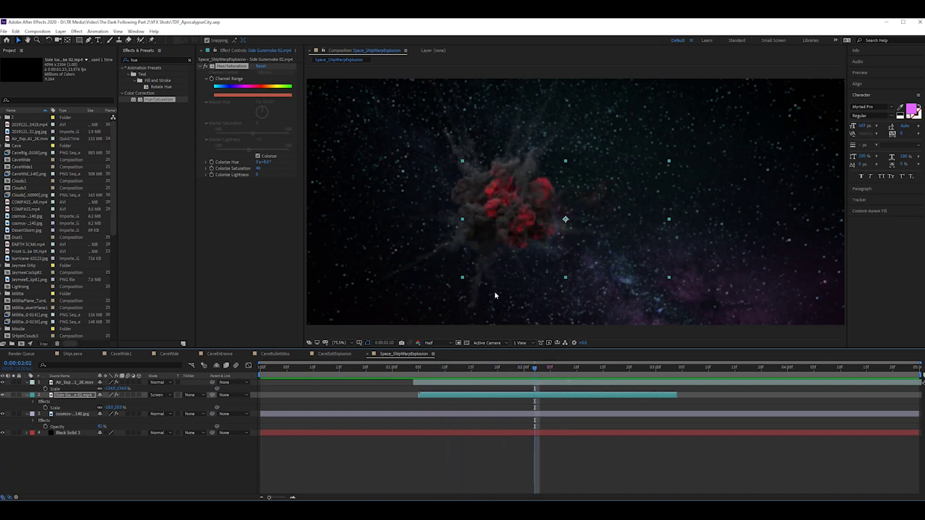
key("space")
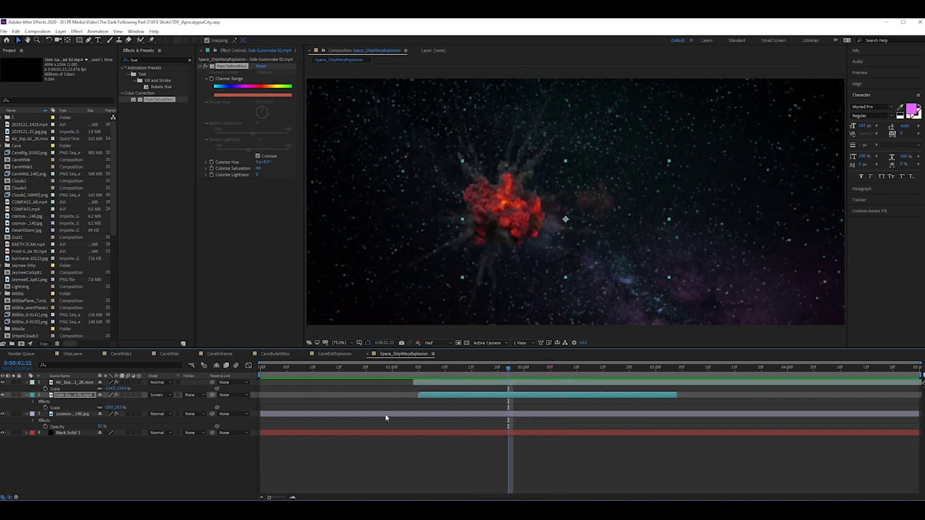
Review how the fireball turns into dark smoke between about 0:00:01:22 and 0:00:02:12, then return to 0:00:01:10
left_click(80, 434)
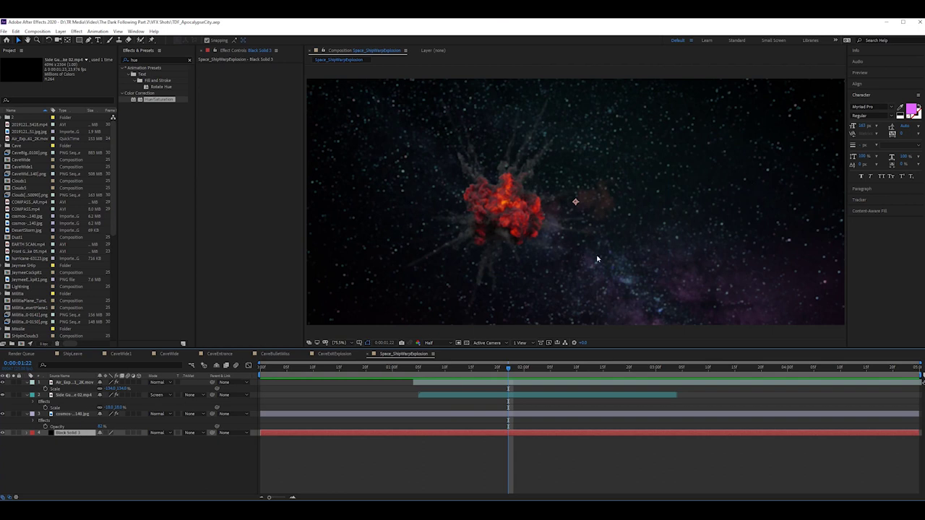
left_click_drag(510, 369, 504, 403)
key("space")
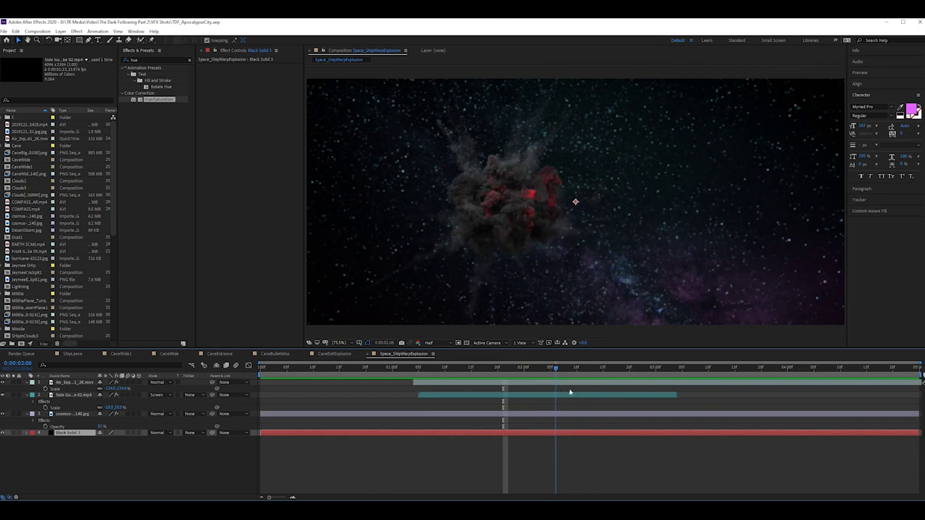
key("space")
mouse_move(573, 369)
left_mouse_down()
mouse_move(445, 365)
mouse_move(644, 367)
mouse_move(458, 367)
mouse_move(620, 367)
mouse_move(588, 368)
left_mouse_up()
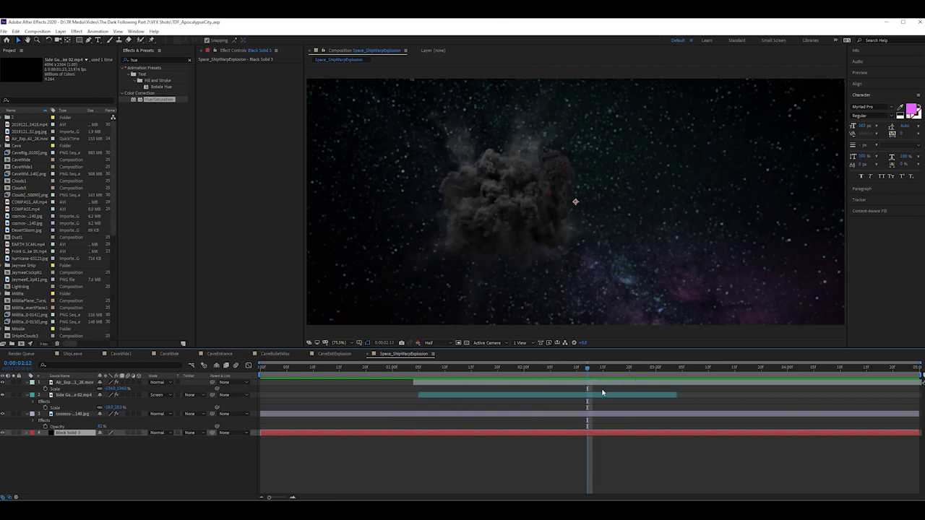
key("space")
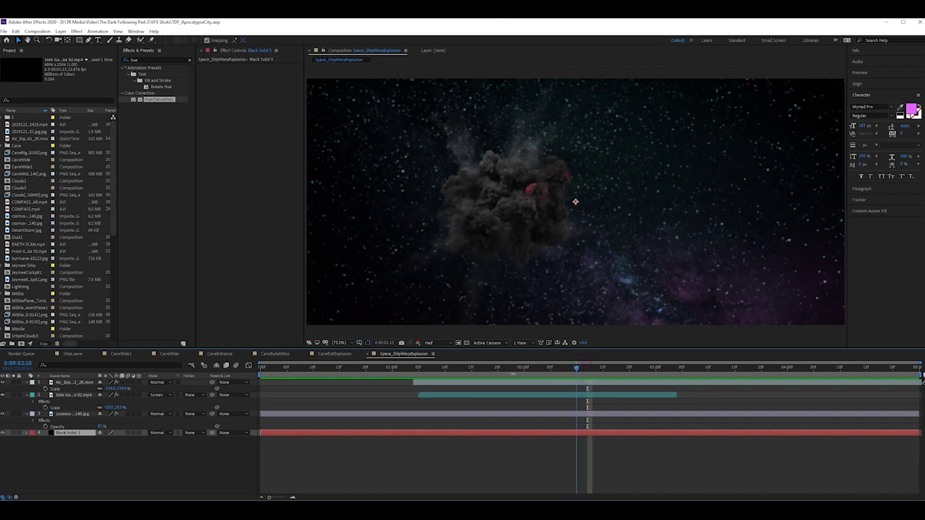
key("space")
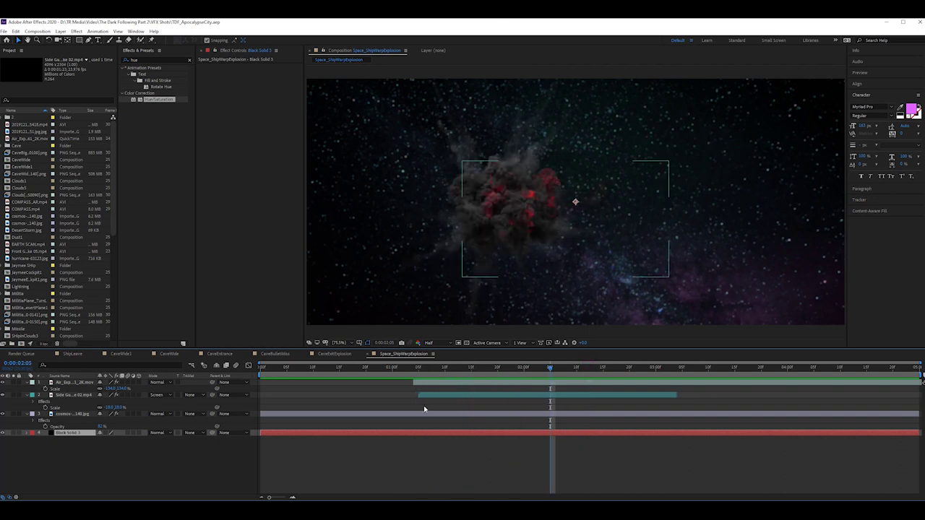
left_click_drag(553, 368, 446, 373)
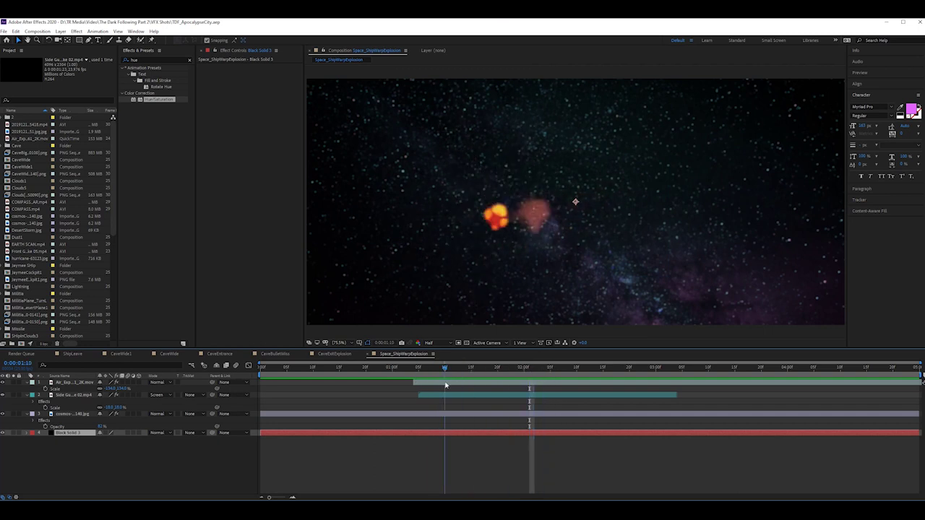
Duplicate the Black Solid 3 layer to the top of the layer stack and apply the Invert effect to the copy
key("ctrl+d")
left_click_drag(65, 431, 72, 381)
left_click(165, 61)
left_click(162, 58)
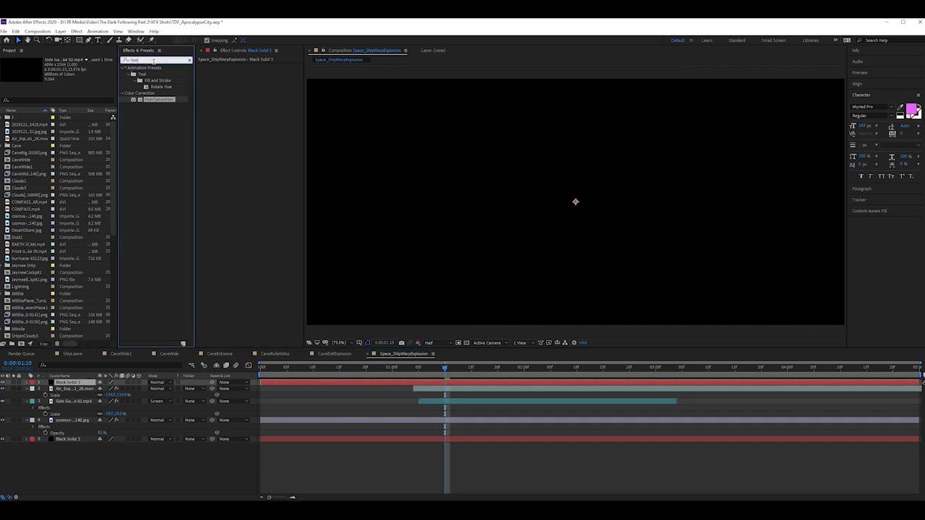
type("invert")
left_click_drag(149, 93, 265, 161)
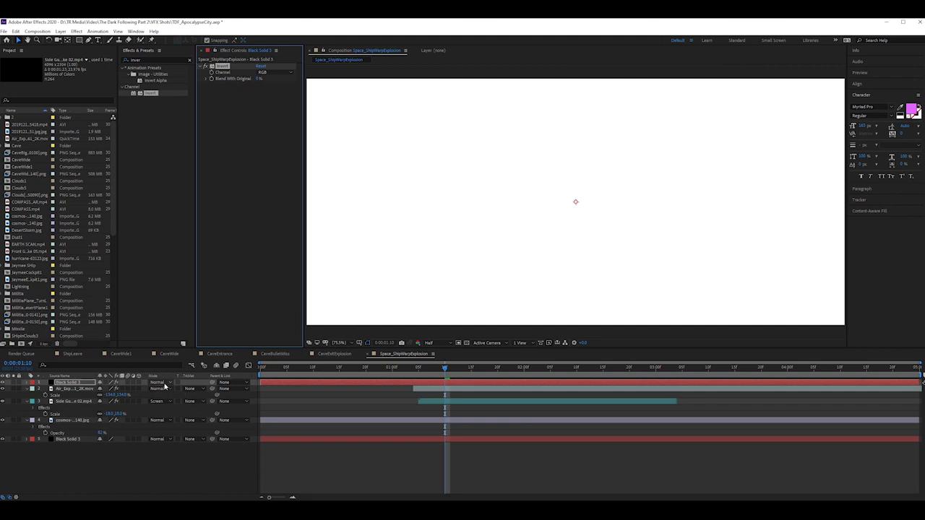
Draw a closed Pen mask on the inverted solid, its curved edge running diagonally from the frame's upper edge to its lower-right corner
key("comma")
key("comma")
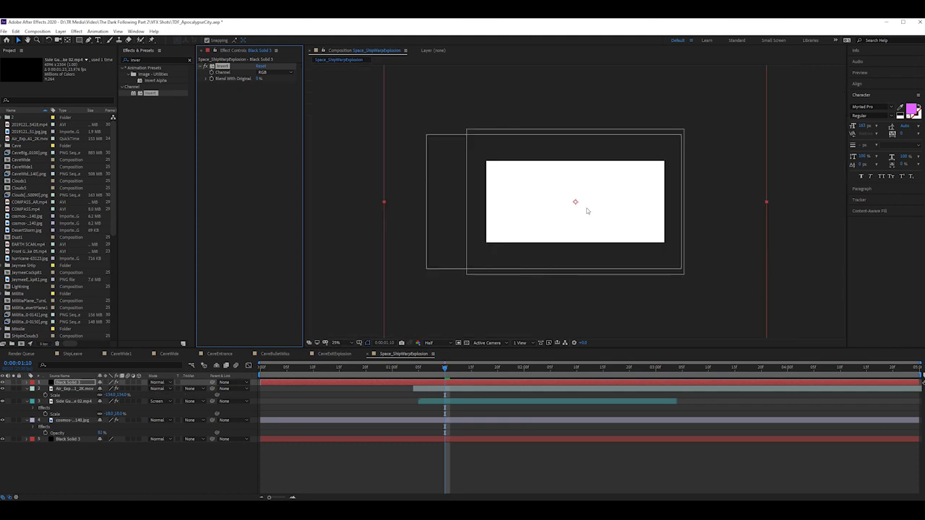
key("g")
left_click(478, 136)
left_click_drag(671, 260, 683, 298)
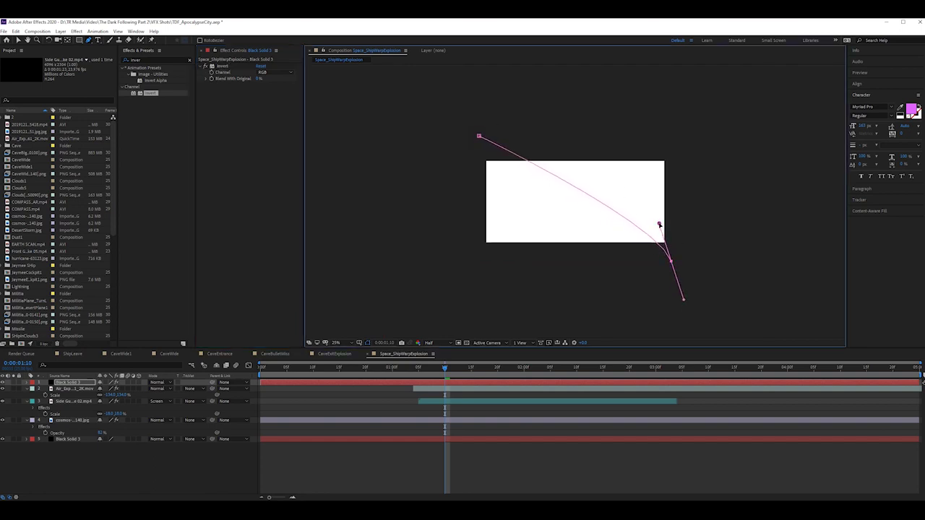
left_click(613, 327)
left_click(366, 324)
left_click(402, 143)
left_click(479, 136)
left_click(352, 342)
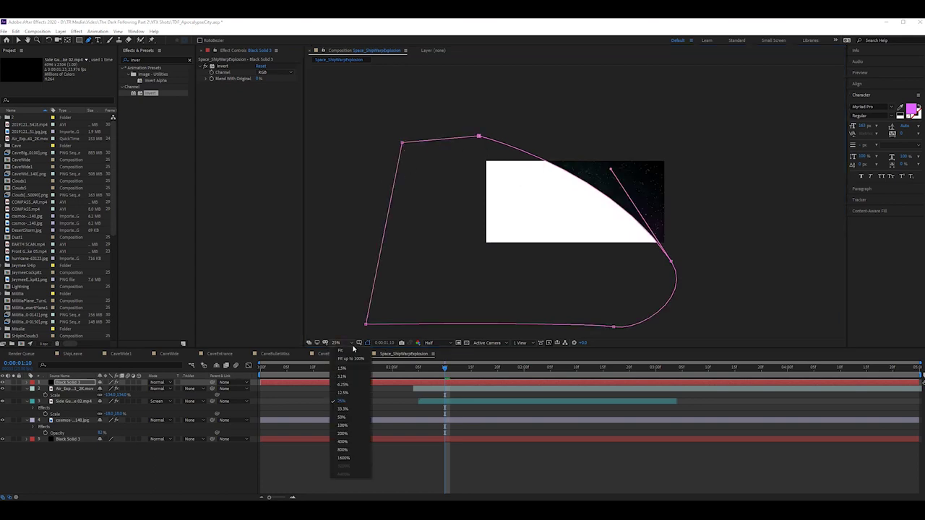
left_click(352, 350)
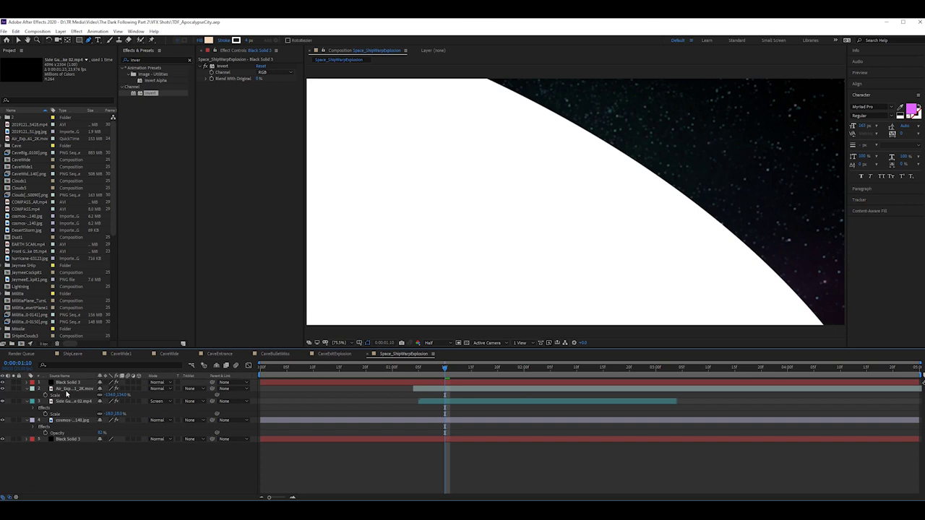
Rename the masked solid as AtmosphereSolid and the black background solid as Base Black
left_click(79, 382)
key("Return")
type("AtmosphereSolid")
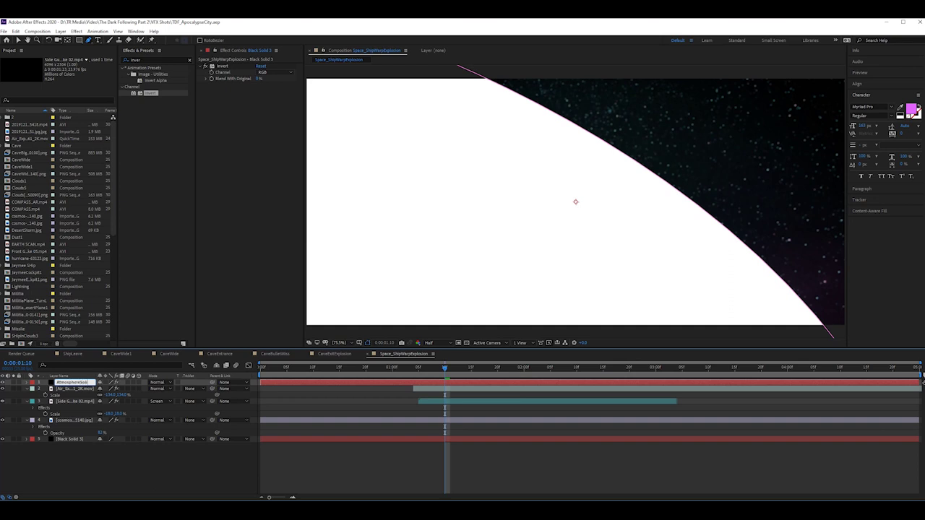
key("Return")
left_click(67, 440)
key("Return")
type("A")
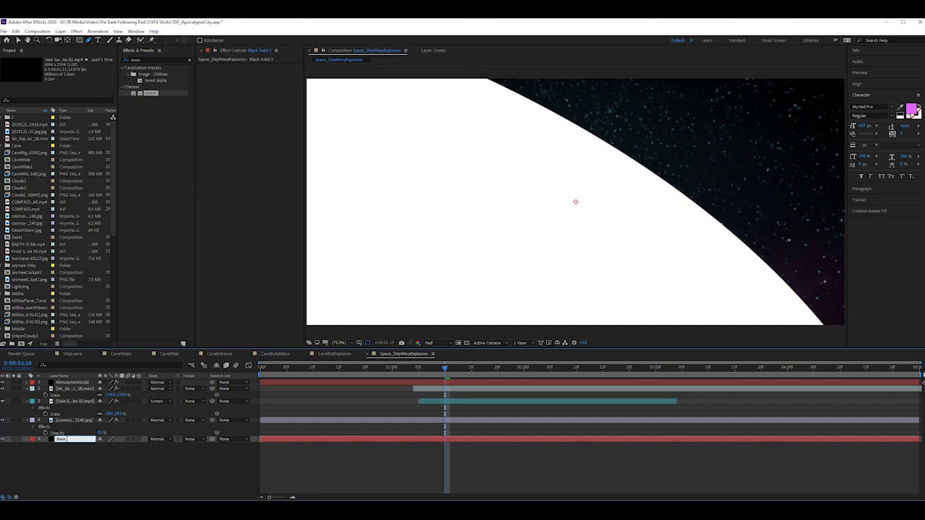
type("ase Black")
key("Return")
Set the AtmosphereSolid layer's label colour to None
left_click(72, 382)
left_click(35, 383)
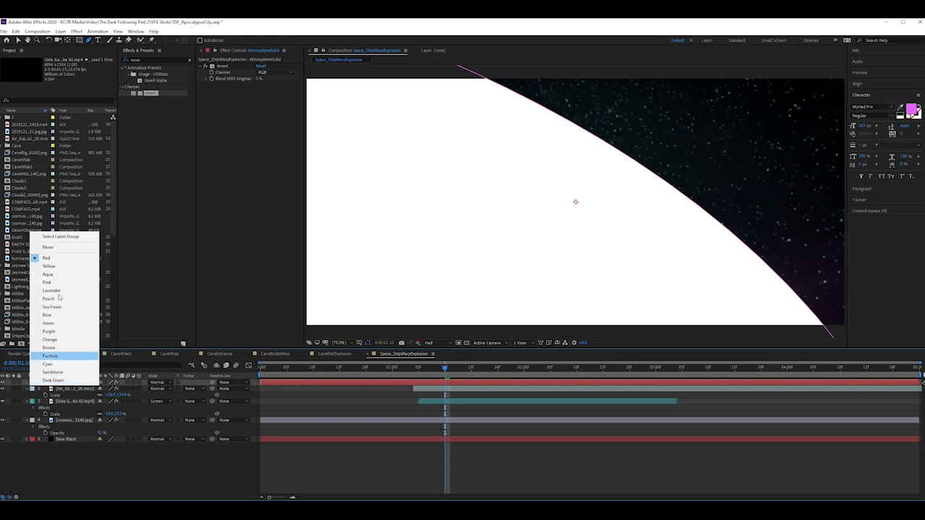
left_click(48, 247)
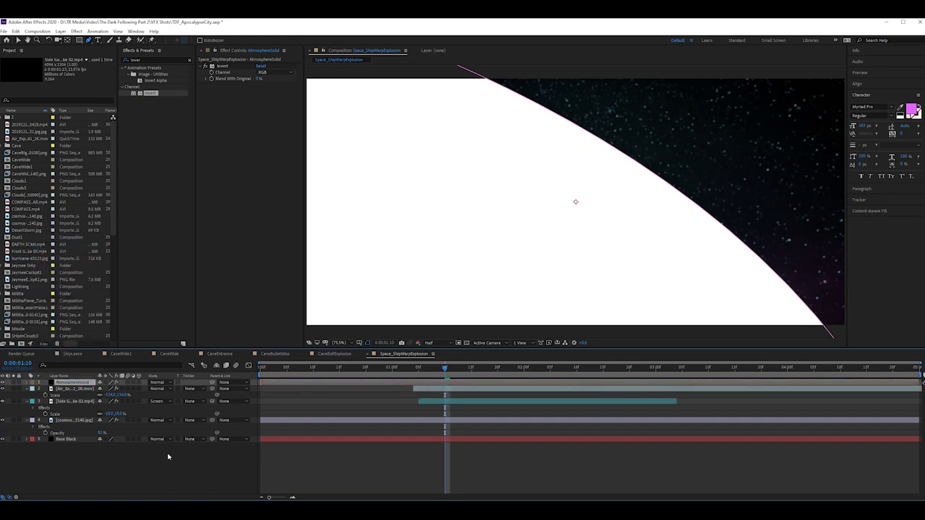
Feather the AtmosphereSolid mask by 1035 pixels
key("m")
key("m")
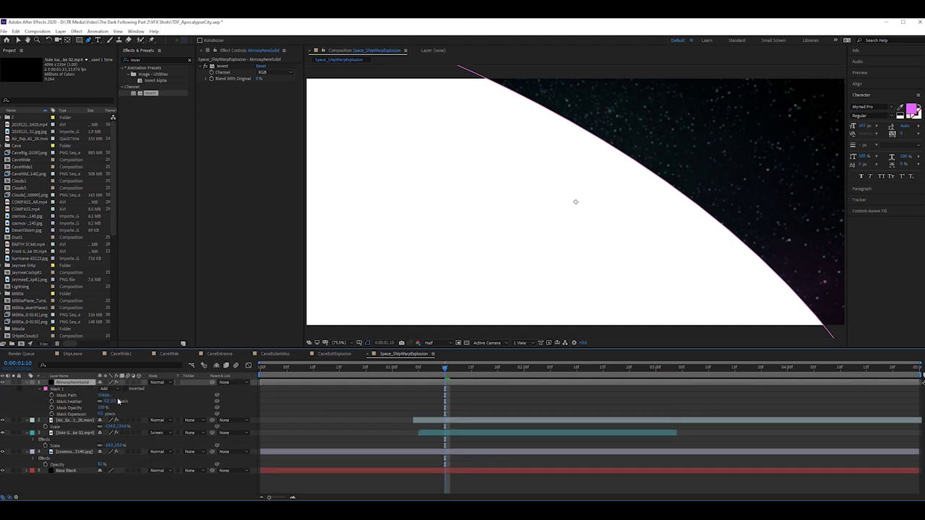
left_click_drag(117, 401, 374, 397)
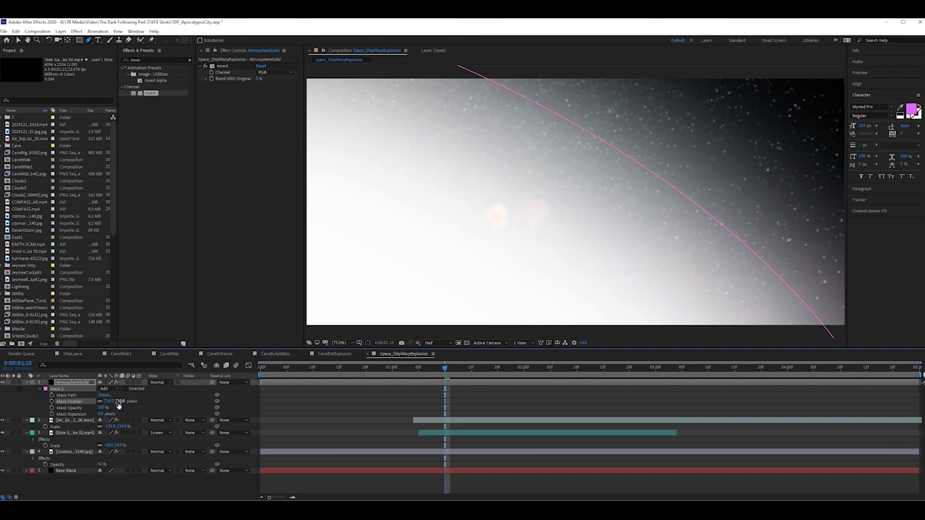
type("1035")
key("Return")
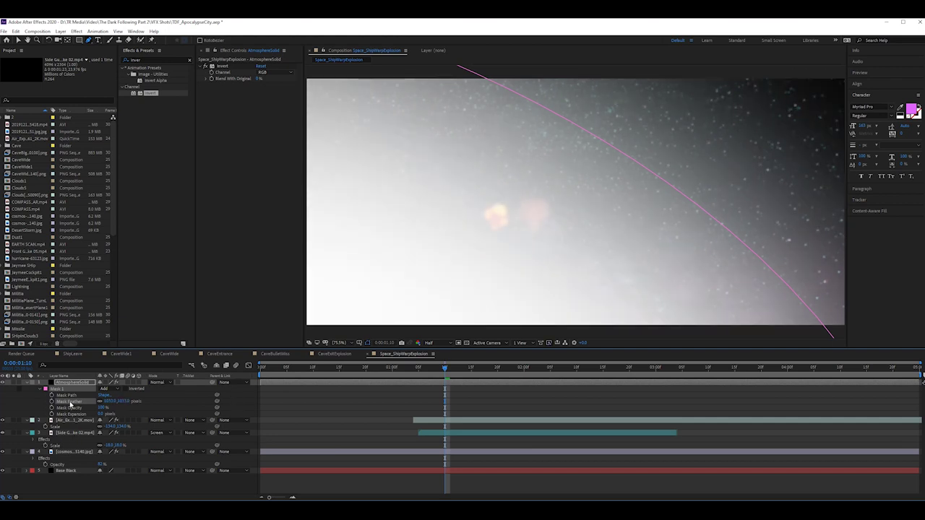
Move the AtmosphereSolid layer below the gun smoke, directly above the starfield image
left_click(90, 432)
left_click(87, 460)
left_click_drag(85, 460, 89, 414)
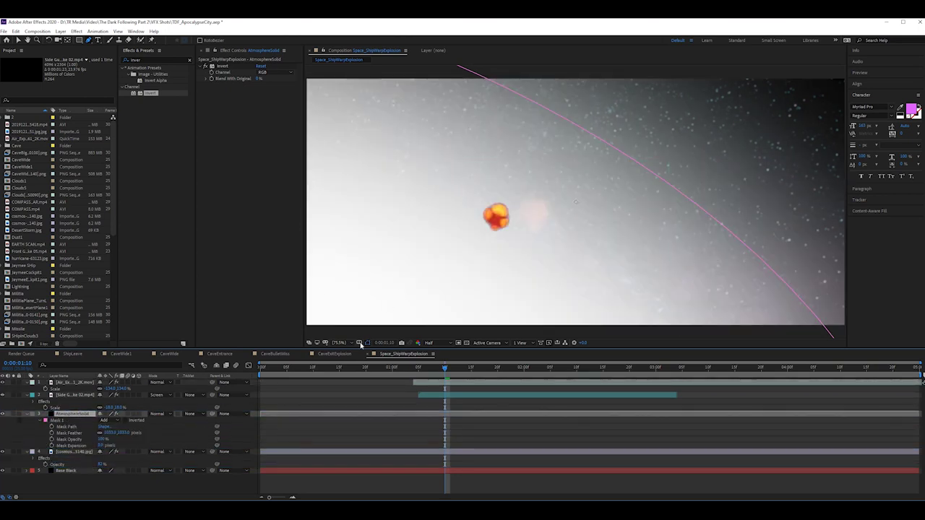
Apply the Tint effect to AtmosphereSolid and map white to a pale blue
left_click(147, 59)
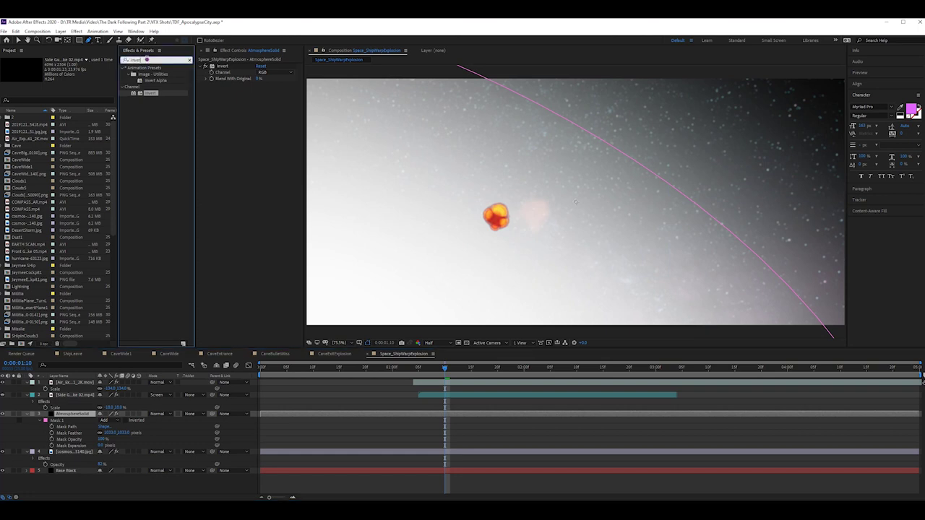
type("tint")
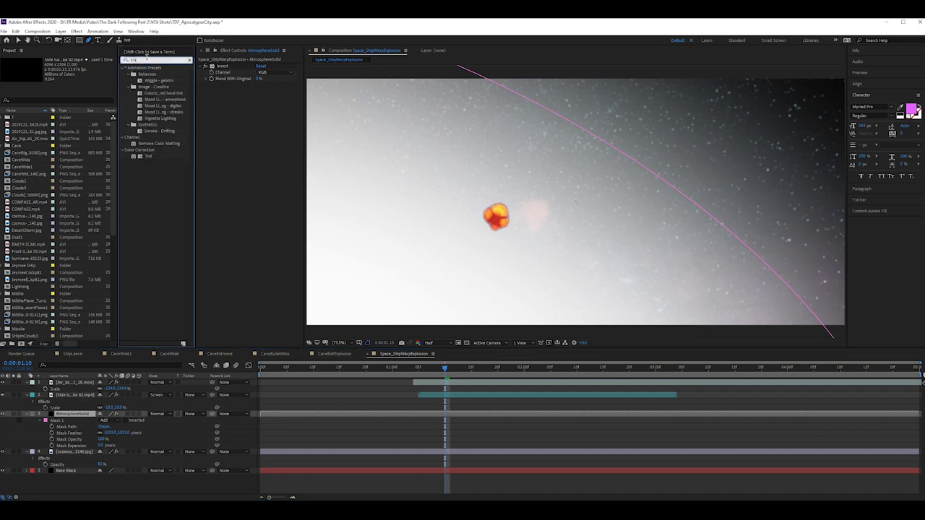
left_click_drag(149, 94, 256, 118)
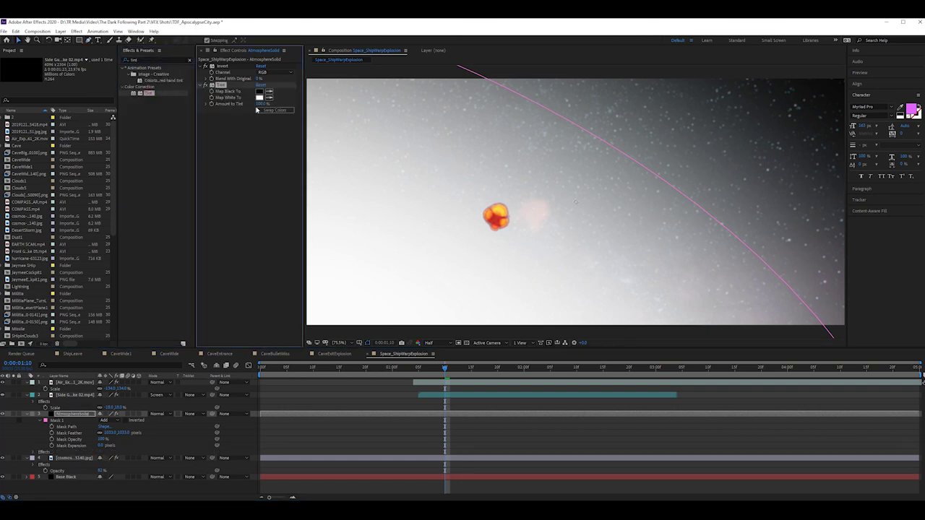
left_click(260, 97)
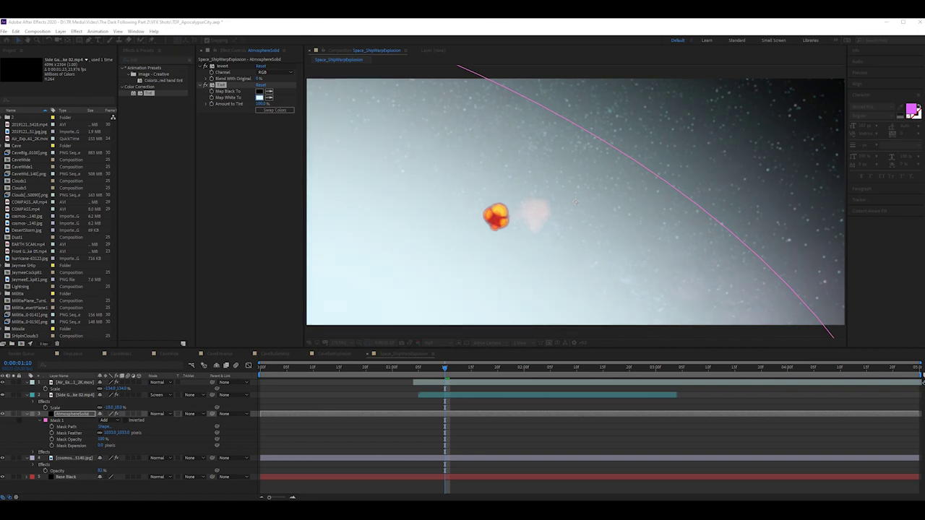
Lower the AtmosphereSolid layer's opacity to about 17%
left_click(57, 415)
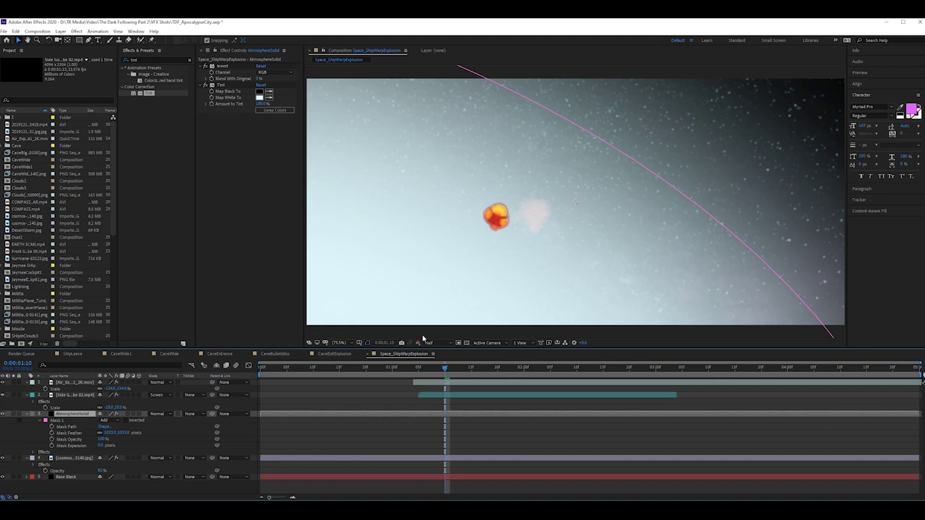
key("t")
left_click_drag(102, 421, 29, 420)
Draw a closed Pen mask on the starfield image, curving diagonally across the frame and enclosing its upper-right portion
scroll(398, 295, "down", 1)
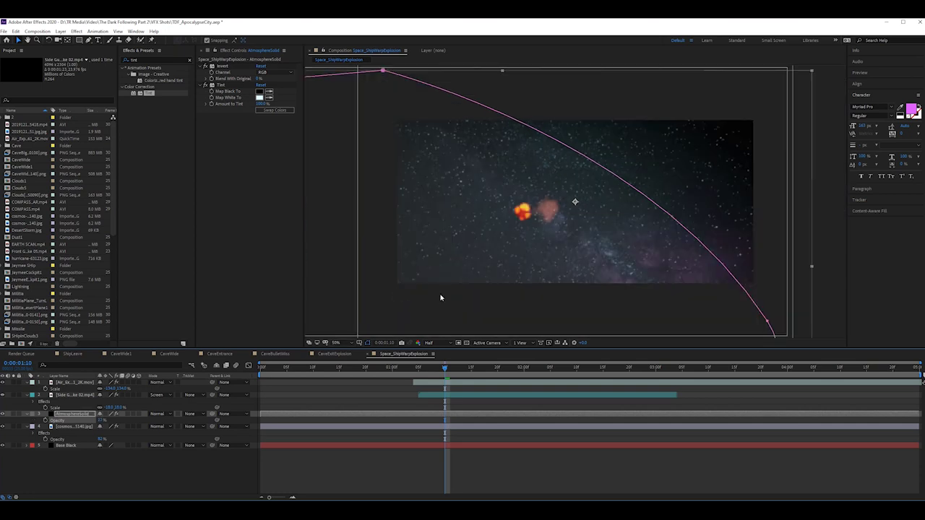
left_click(79, 428)
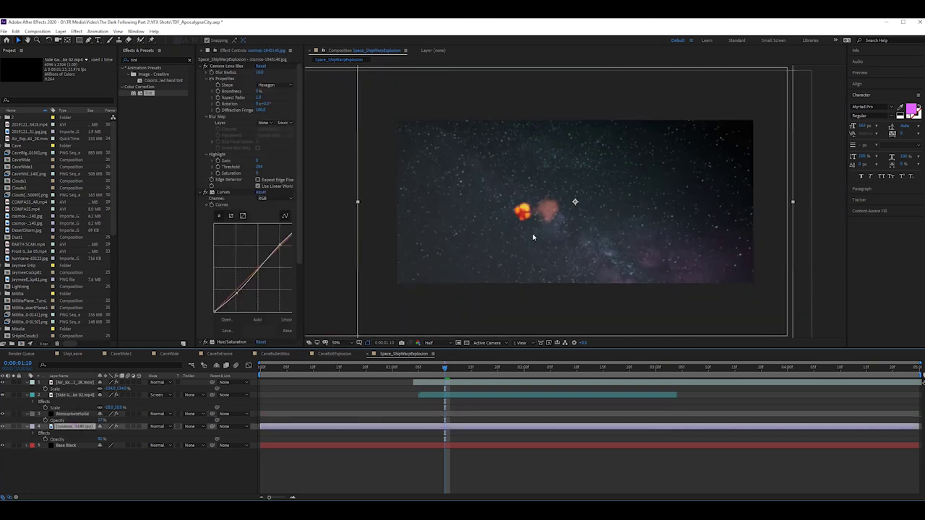
scroll(563, 228, "down", 2)
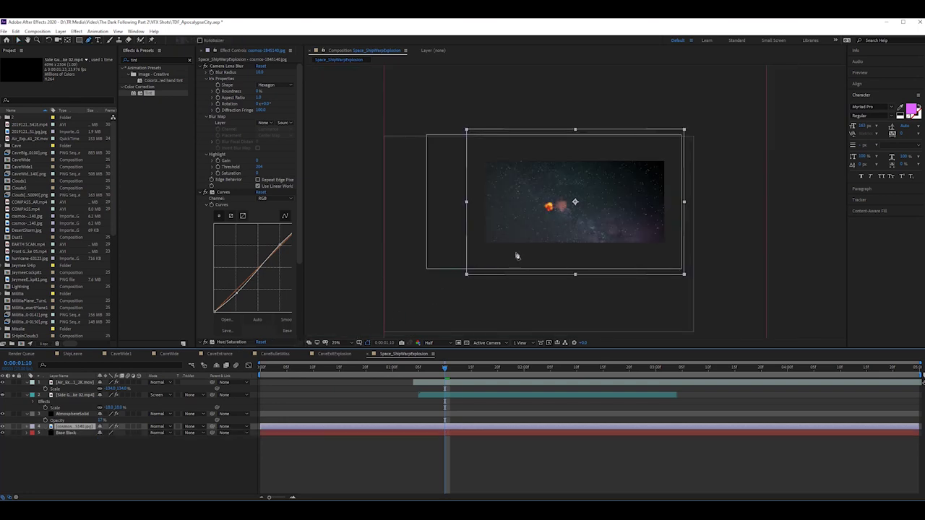
scroll(555, 242, "up", 2)
left_click_drag(390, 116, 406, 121)
left_click(664, 323)
left_click_drag(667, 332, 625, 271)
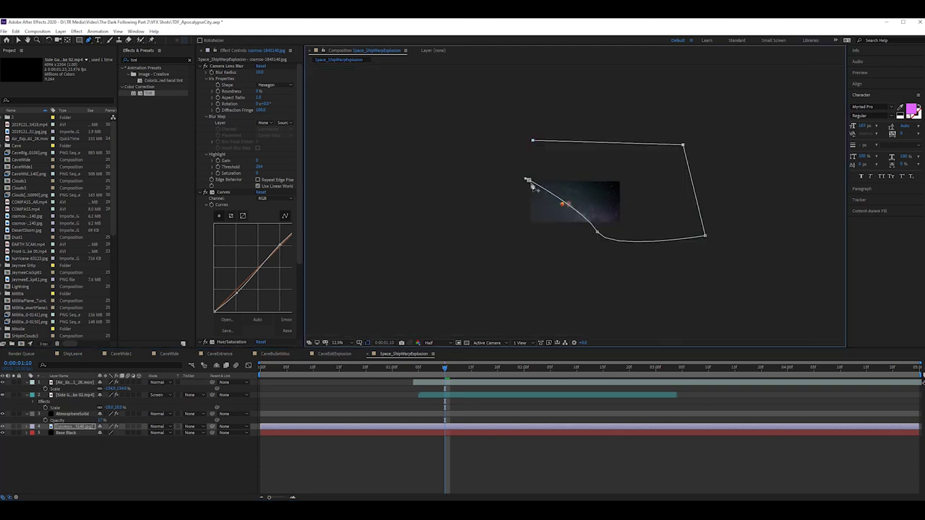
Feather the starfield image's mask by 2129 pixels
scroll(538, 194, "up", 4)
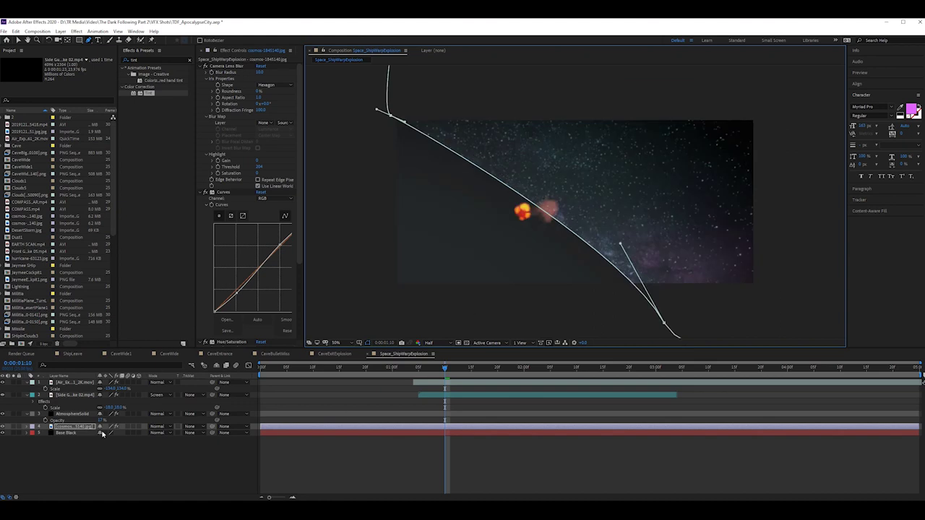
key("m")
key("m")
left_click_drag(116, 445, 841, 390)
left_click(621, 473)
Move AtmosphereSolid directly below the starfield layer and raise its opacity to about 58%
left_click(335, 342)
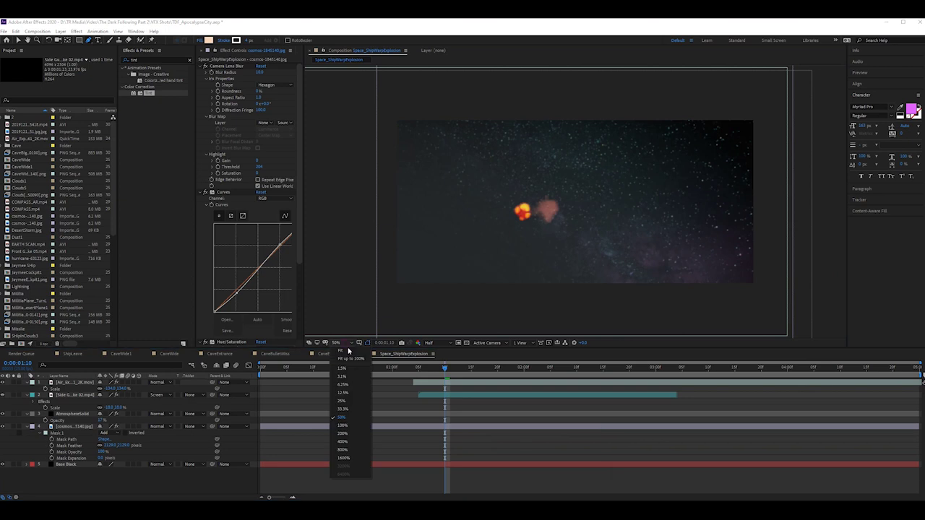
left_click(347, 352)
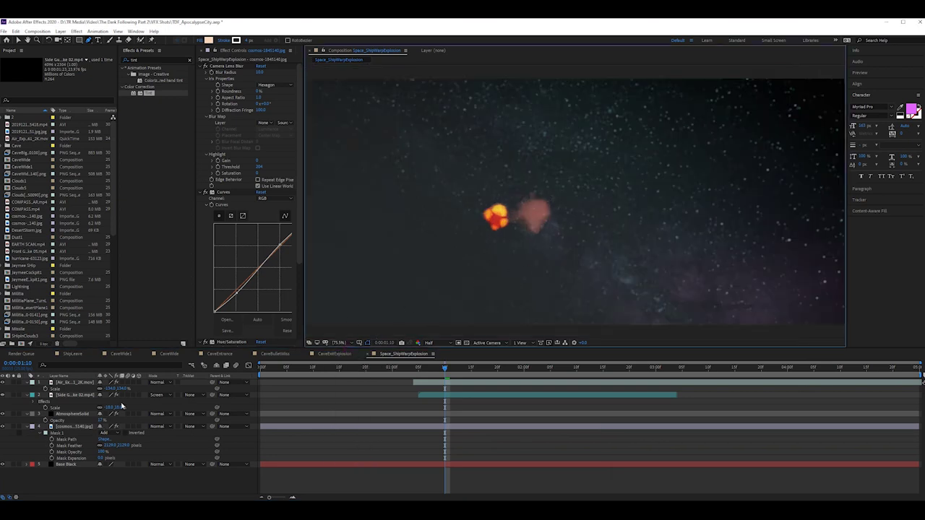
left_click(78, 425)
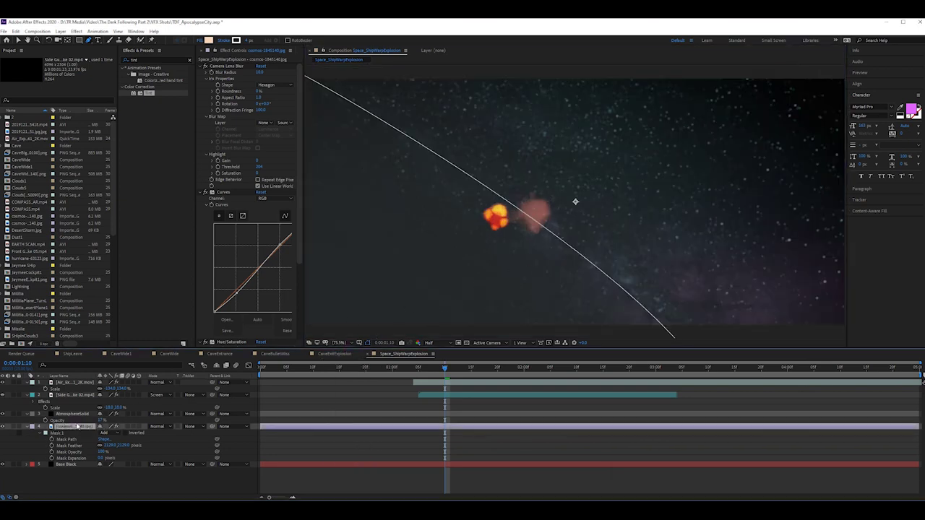
left_click(81, 414)
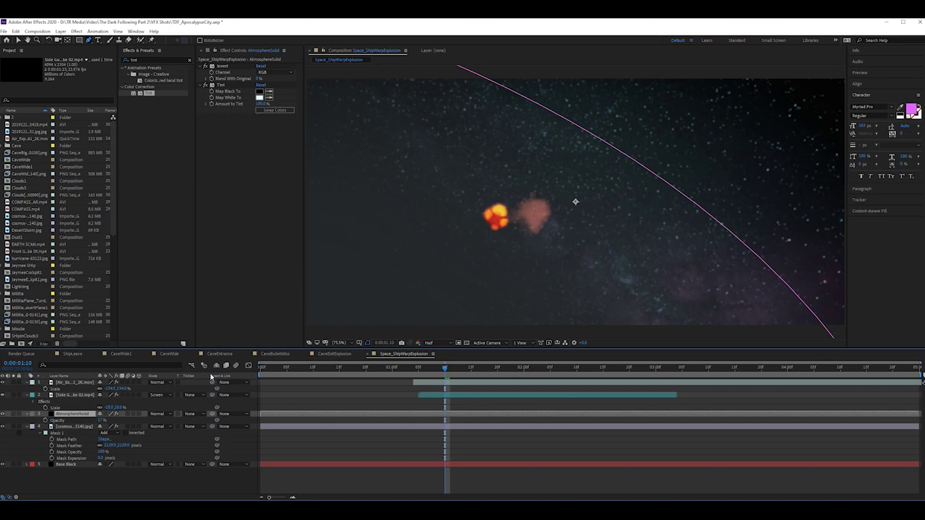
mouse_move(102, 421)
left_mouse_down()
mouse_move(135, 422)
mouse_move(118, 421)
left_mouse_up()
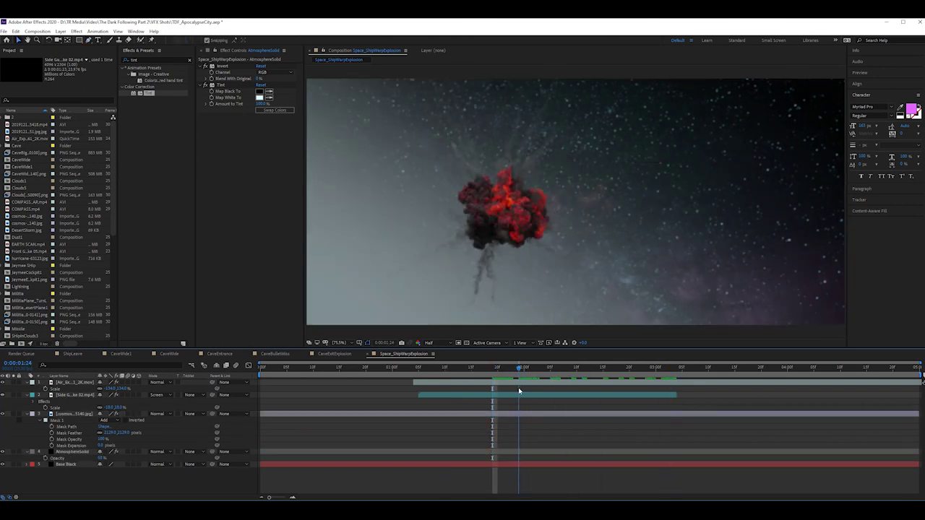
key("space")
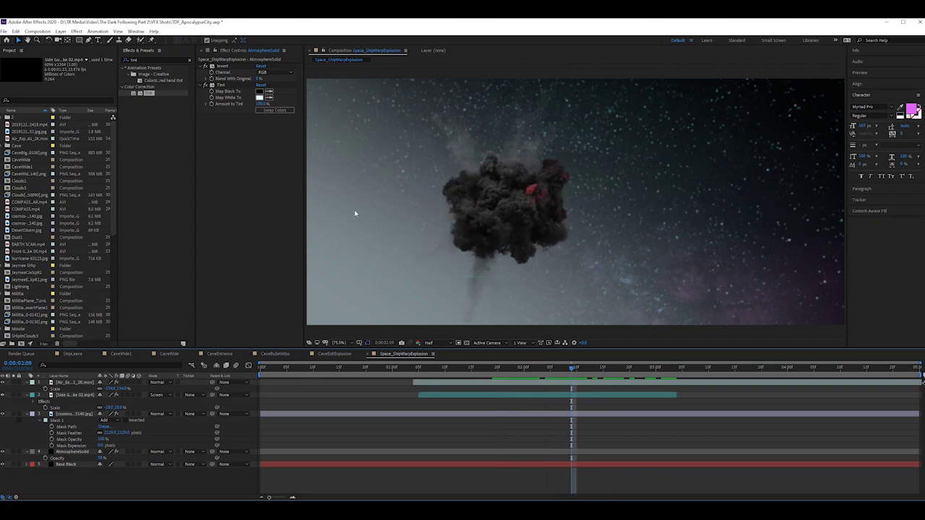
left_click(73, 421)
mouse_move(73, 453)
left_mouse_down()
mouse_move(78, 414)
mouse_move(80, 461)
left_mouse_up()
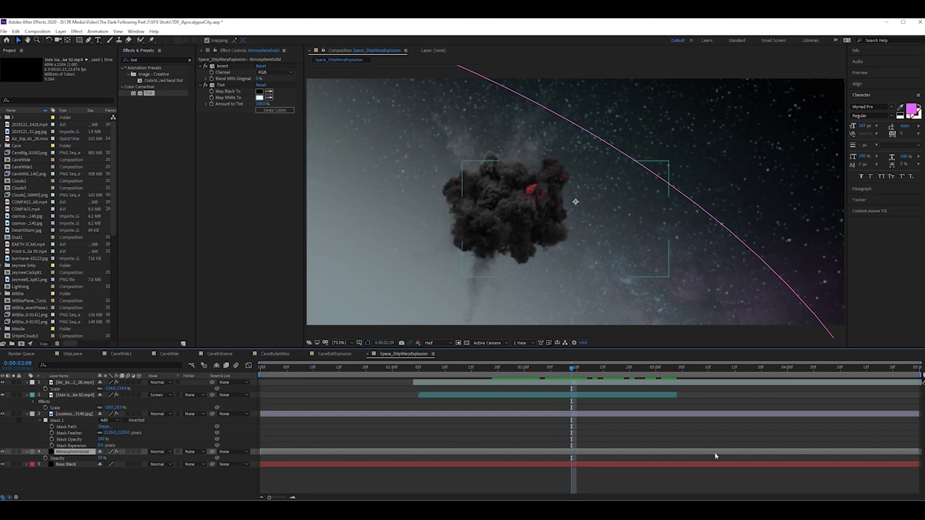
left_click(757, 431)
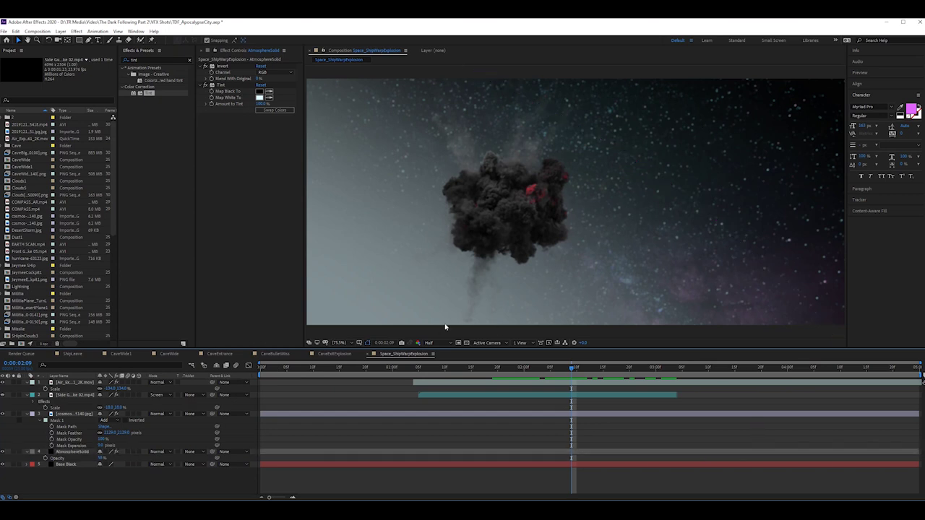
Raise the shadow point of the explosion's Curves at the second keyframe, 0:00:02:14, to lighten the dark smoke
left_click_drag(571, 368, 576, 366)
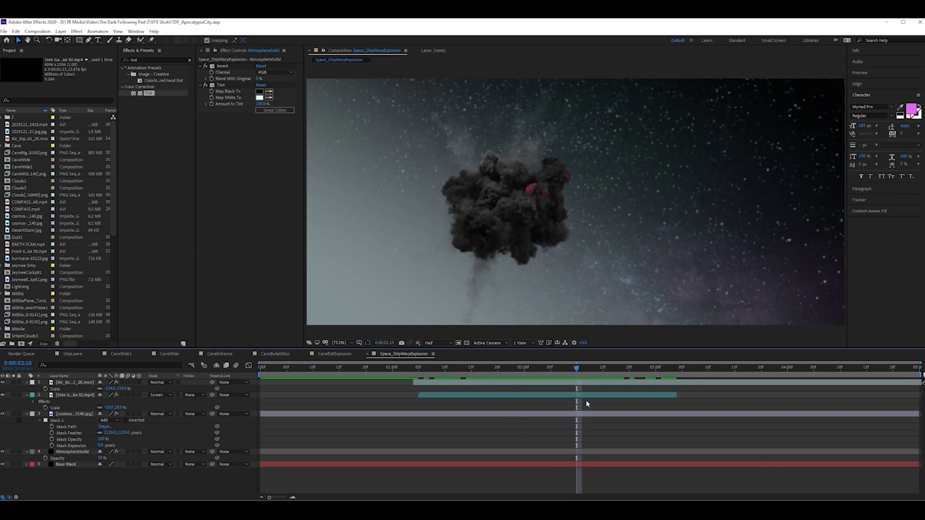
left_click_drag(576, 369, 508, 369)
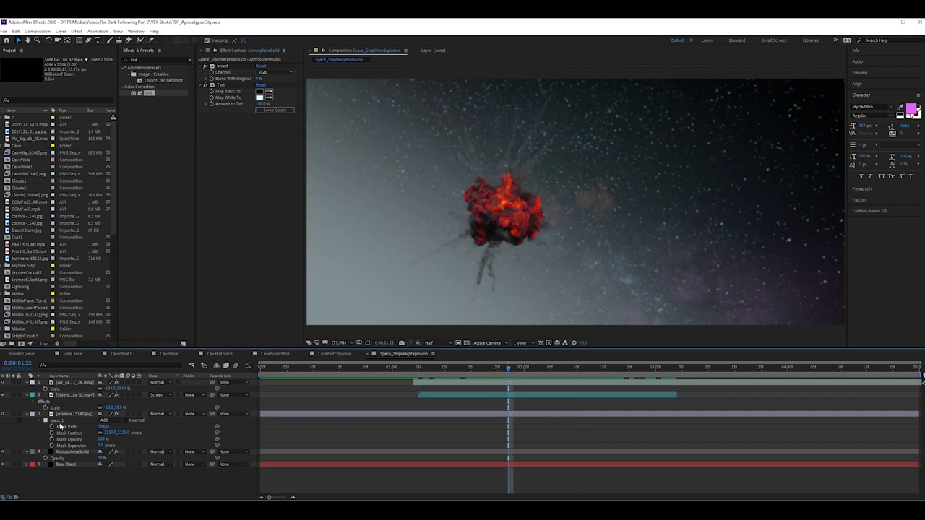
left_click(79, 384)
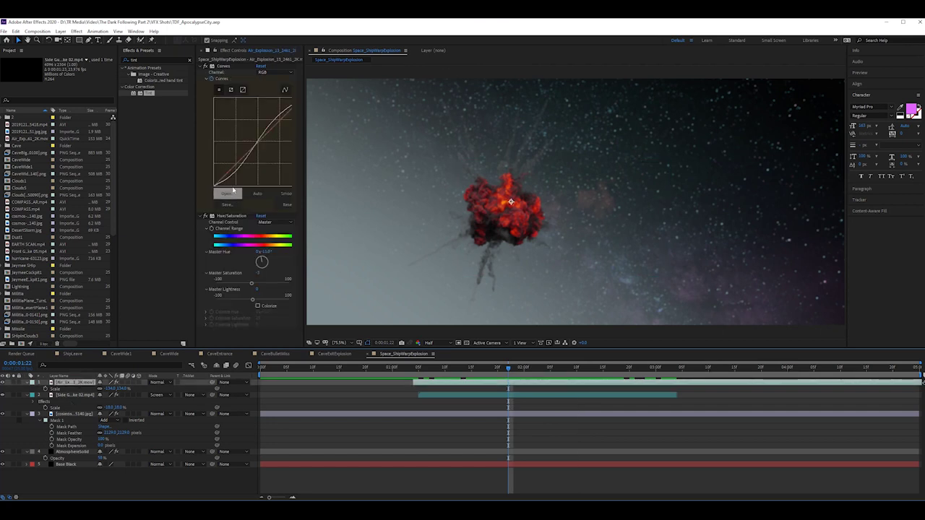
key("u")
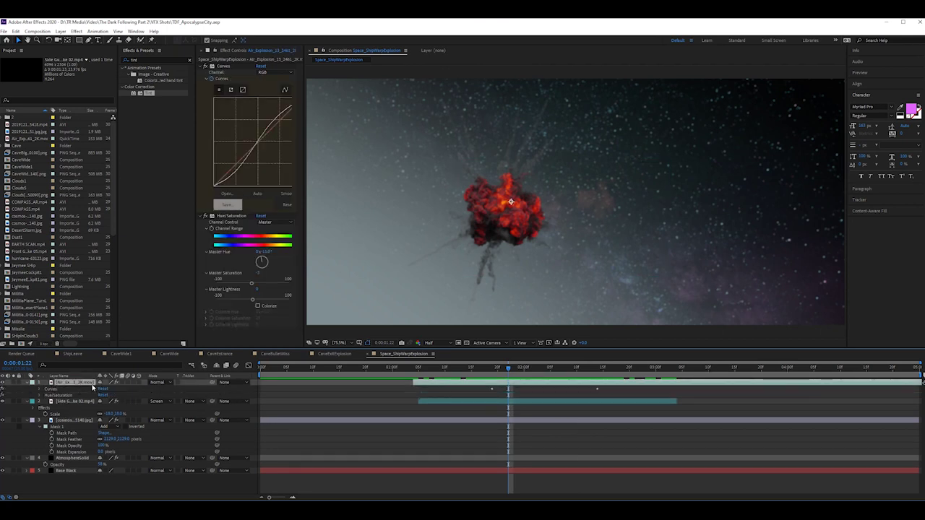
left_click(40, 389)
left_click_drag(518, 370, 599, 373)
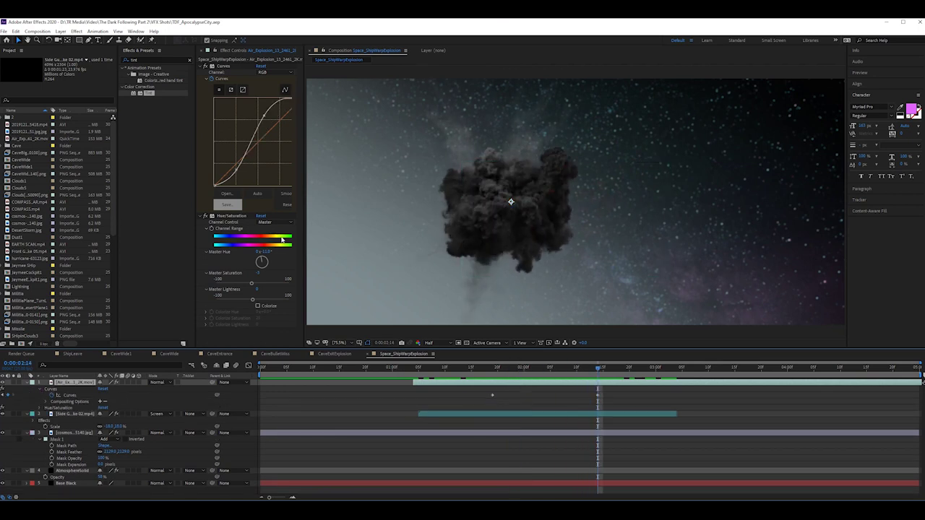
left_click_drag(235, 171, 233, 168)
Lower the shadow point slightly at the explosion's first Curves keyframe and preview the change between both keyframes
left_click_drag(592, 370, 493, 369)
left_click_drag(238, 170, 236, 177)
key("space")
key("space")
mouse_move(586, 368)
left_mouse_down()
mouse_move(535, 371)
mouse_move(619, 371)
mouse_move(600, 378)
left_mouse_up()
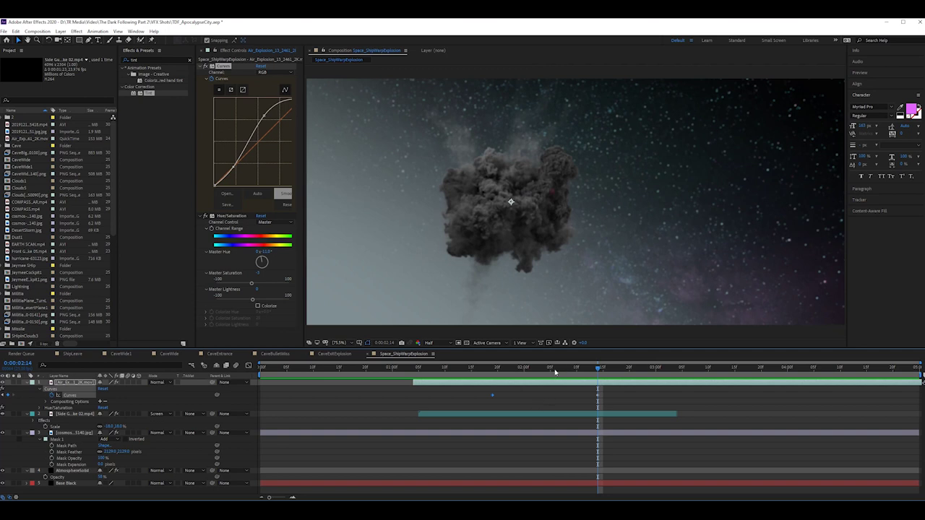
Rotate the explosion layer to about -15° and preview the shot
key("r")
left_click_drag(107, 389, 101, 389)
key("space")
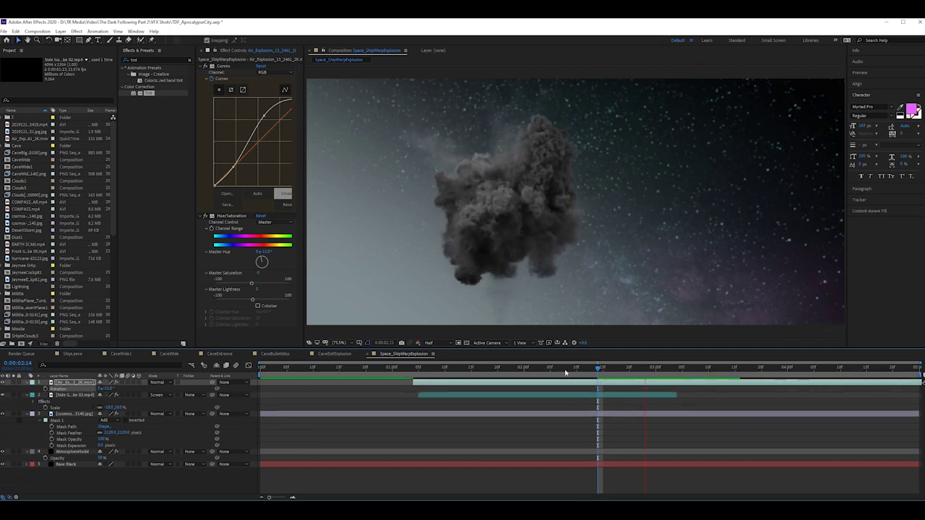
left_click_drag(531, 368, 406, 385)
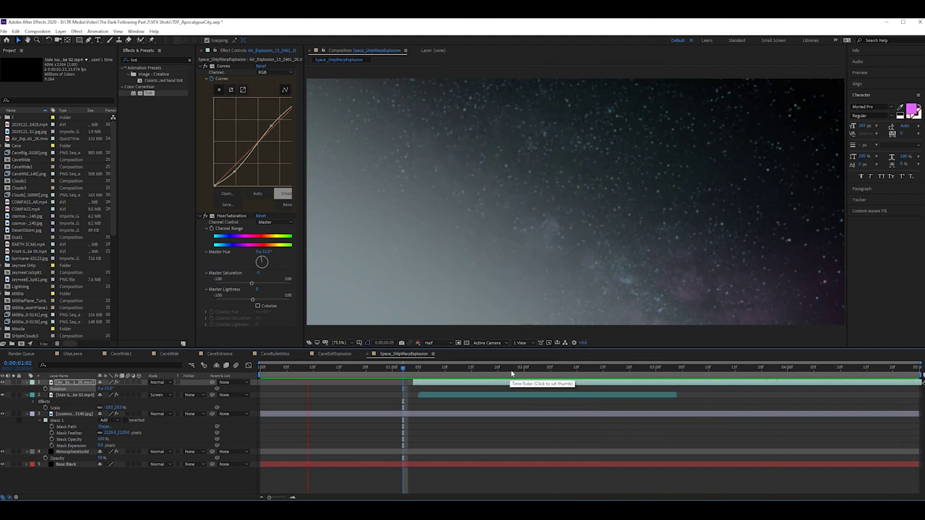
Switch to File Explorer and bring ShipSide.png from the SpaceShip folder into the composition as the top layer
key("alt+Tab")
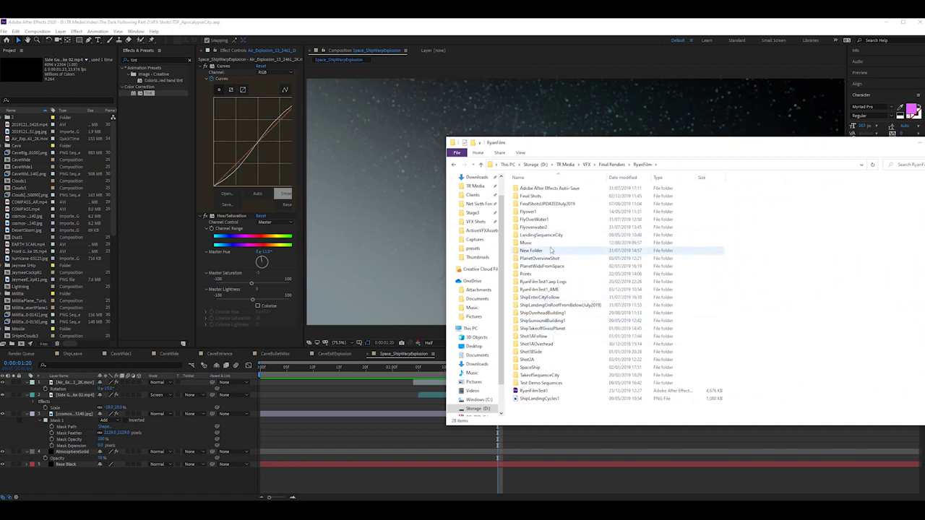
double_click(557, 318)
left_click(642, 165)
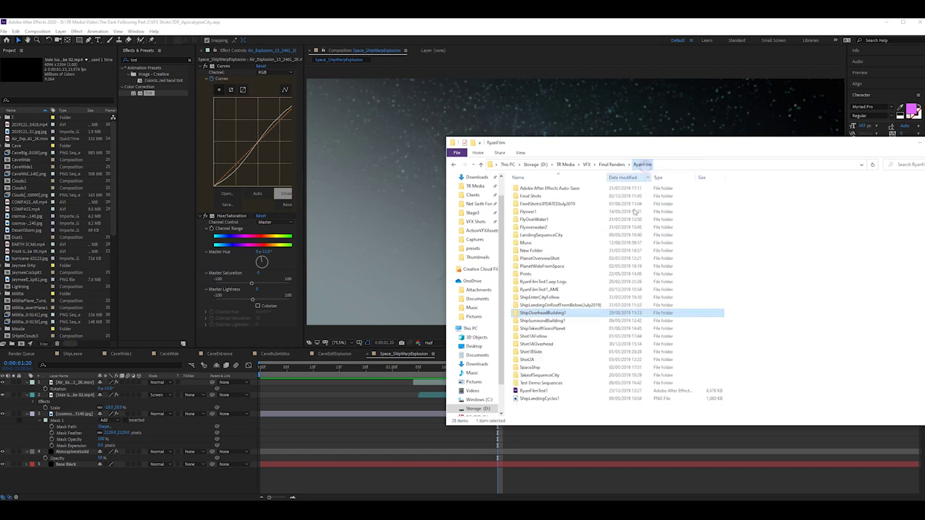
double_click(561, 367)
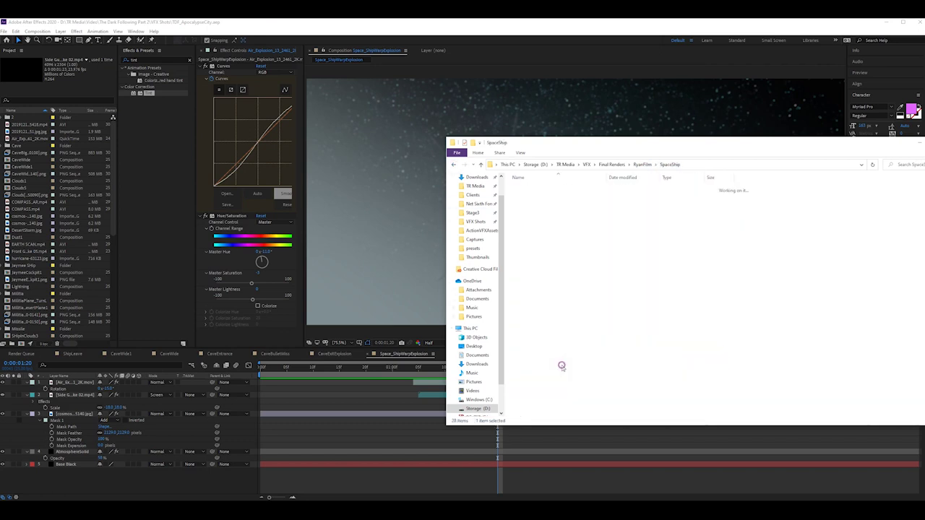
double_click(542, 187)
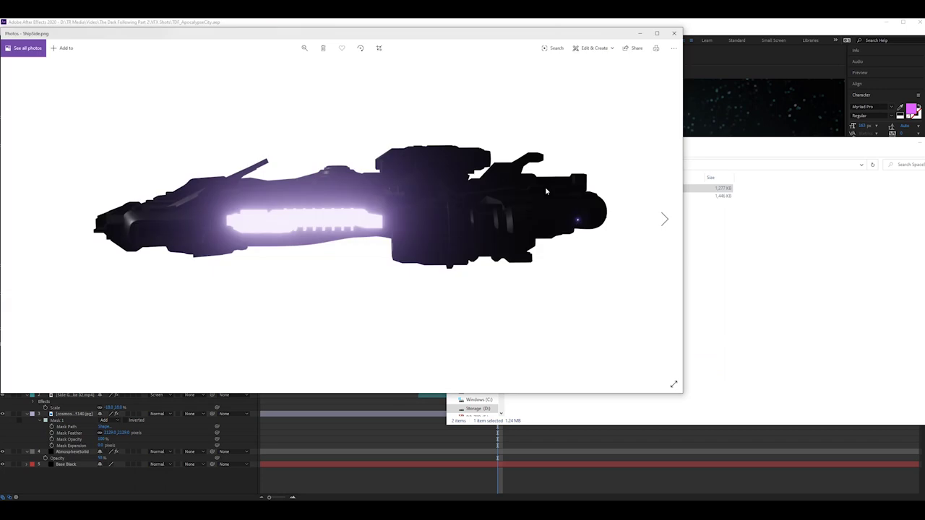
left_click(672, 34)
left_click_drag(531, 190, 419, 404)
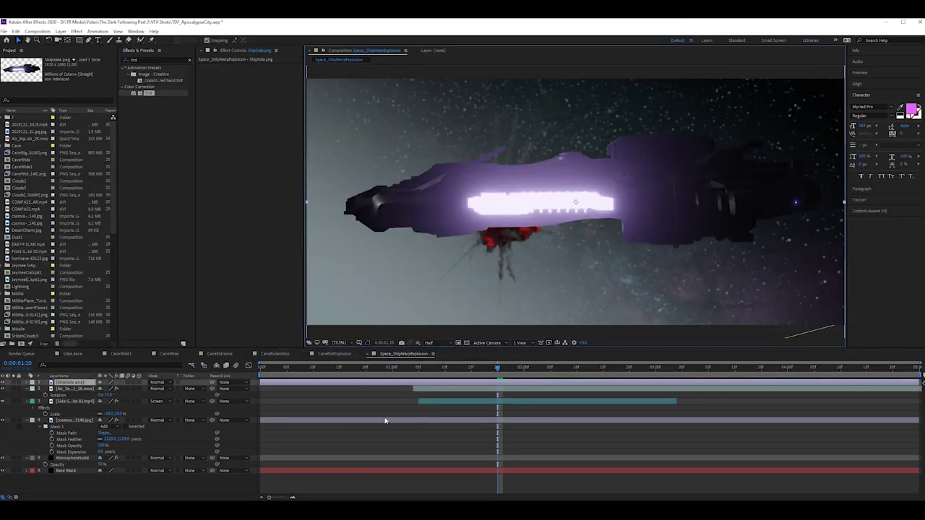
Scale the ship to 6%, flip it horizontally with a -6% horizontal scale, and place it just left of the explosion
key("s")
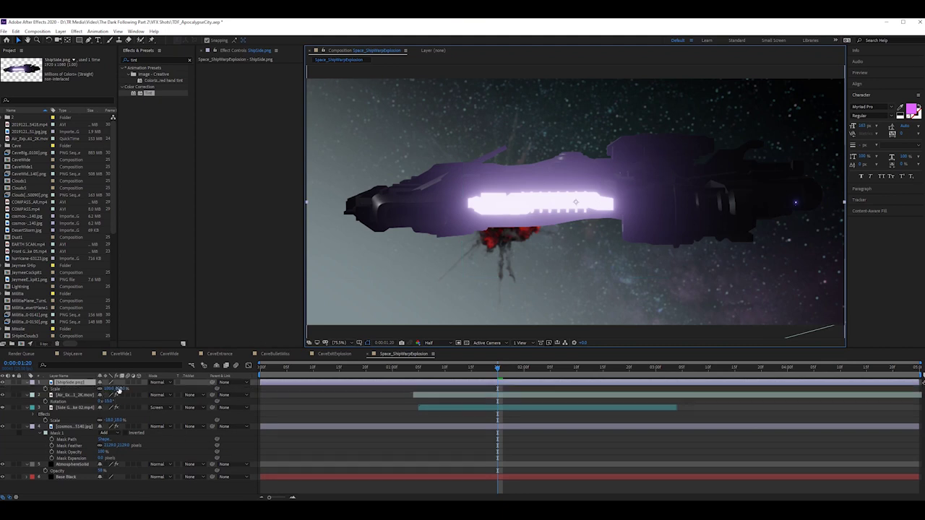
left_click_drag(110, 388, 82, 385)
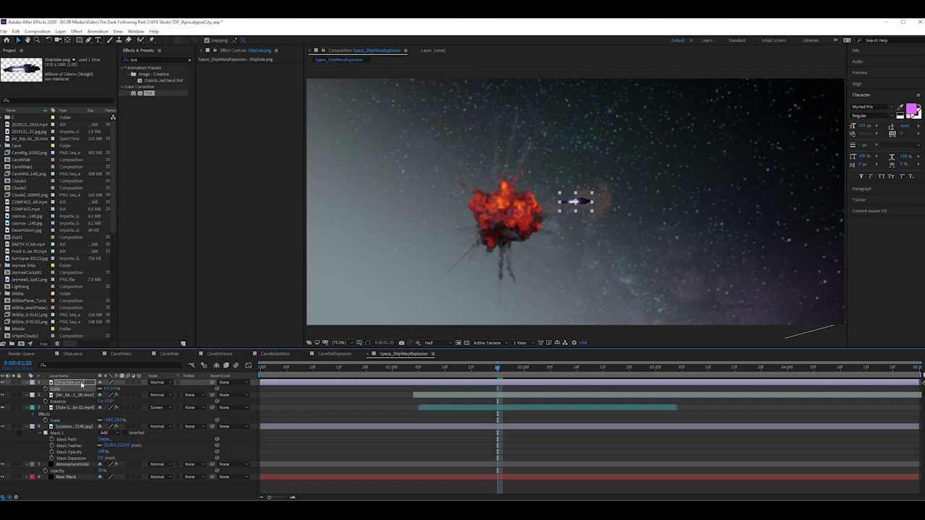
left_click(104, 390)
left_click(106, 389)
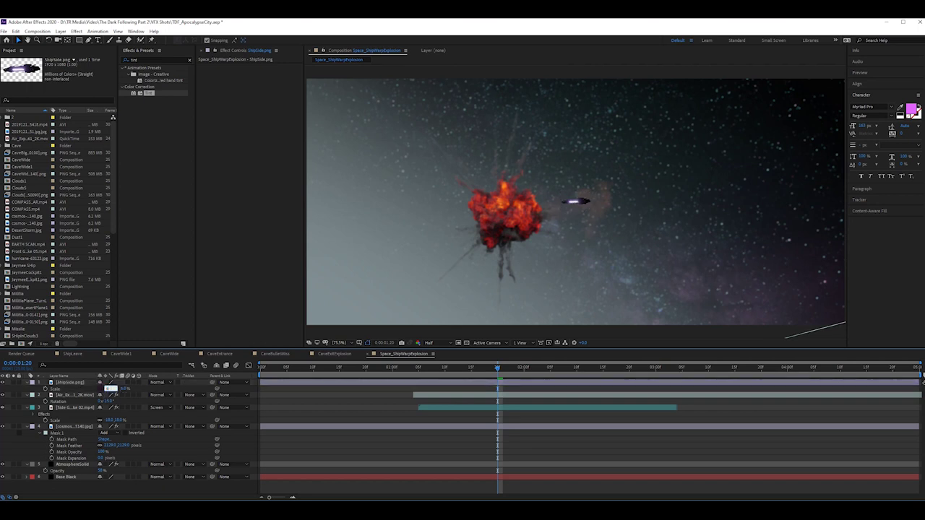
key("Return")
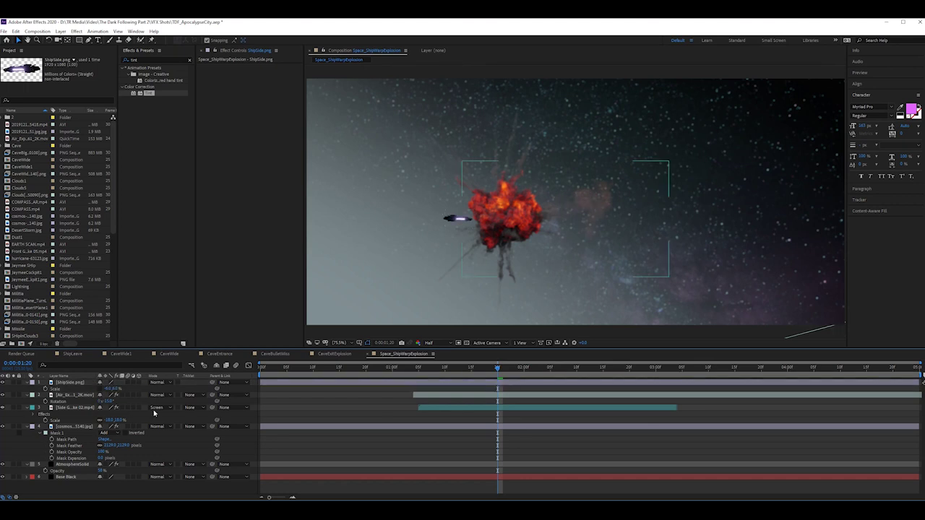
Rename the ship layer JaymeeMockShip and change its label color to purple
left_click(70, 382)
key("Return")
key("BackSpace")
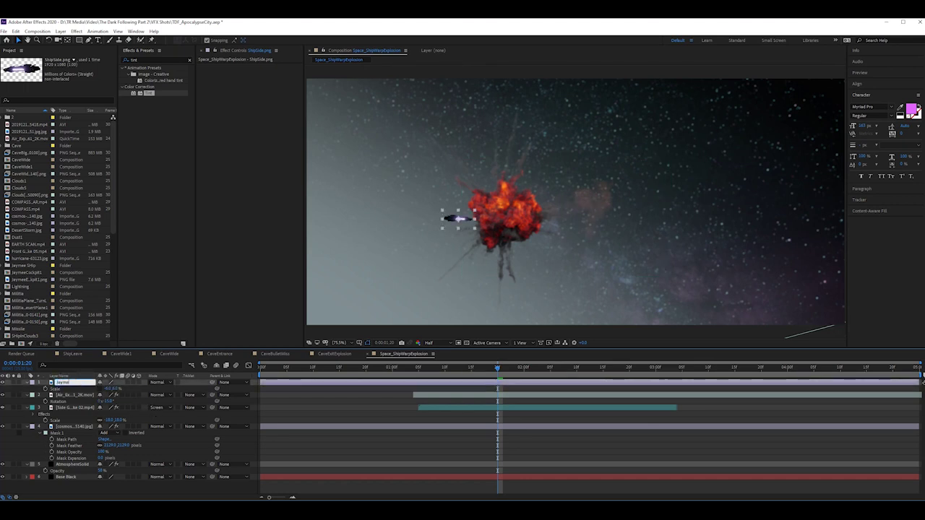
type("JaymeeMockShip")
key("Return")
left_click(33, 383)
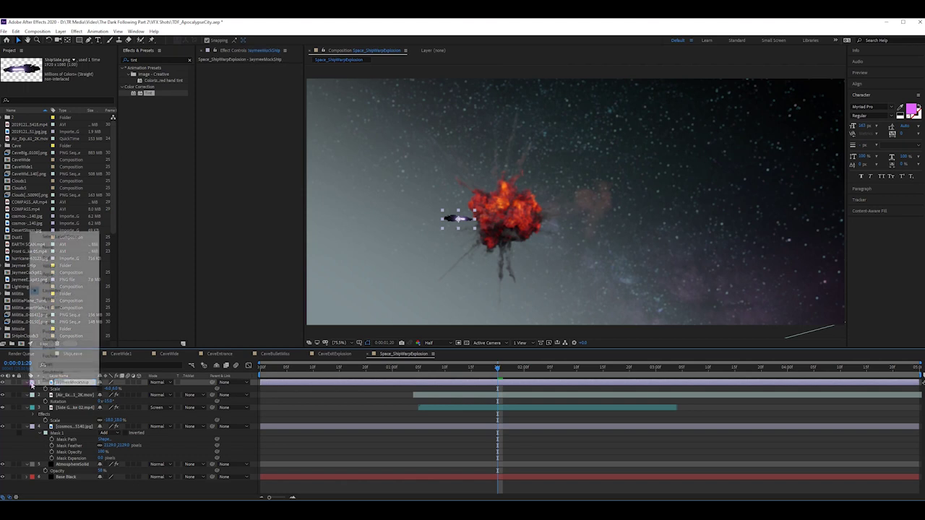
left_click(52, 332)
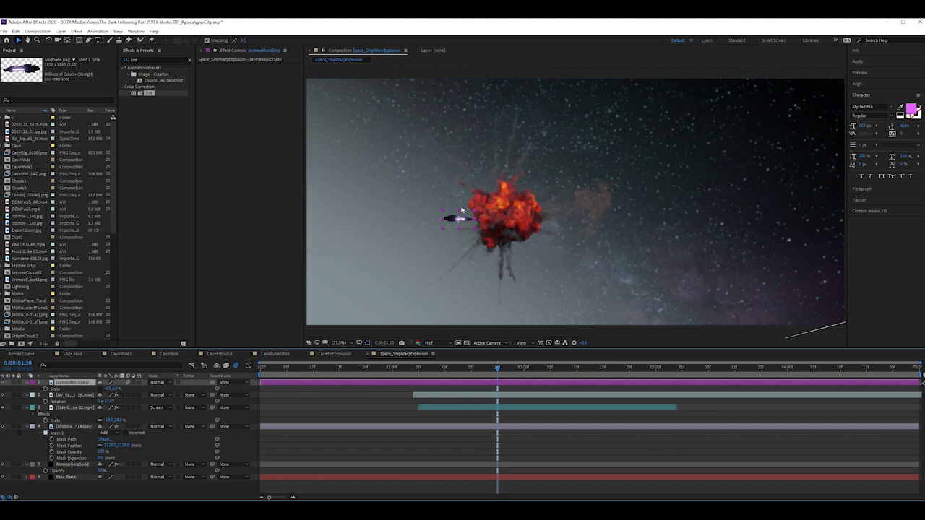
Check the ship against the growing explosion up to 0:00:02:00
left_click(488, 426)
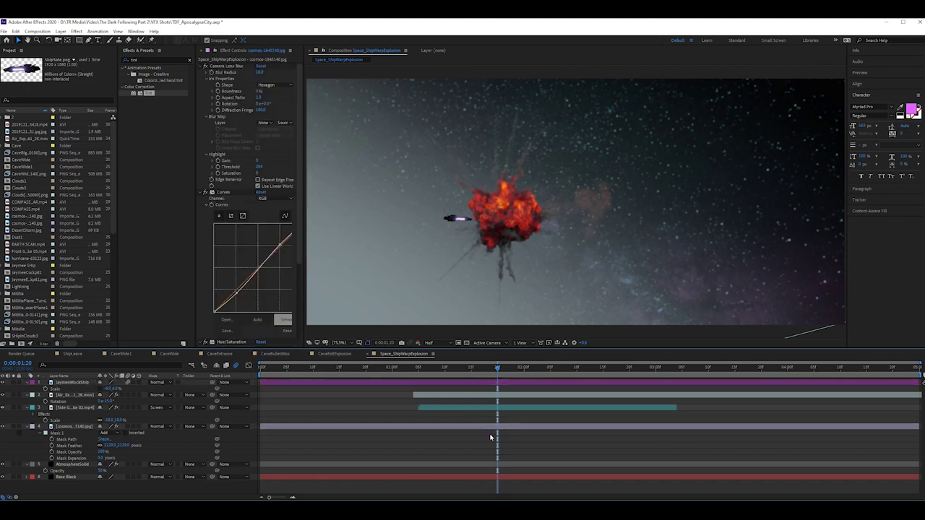
left_click(484, 420)
left_click_drag(498, 369, 524, 367)
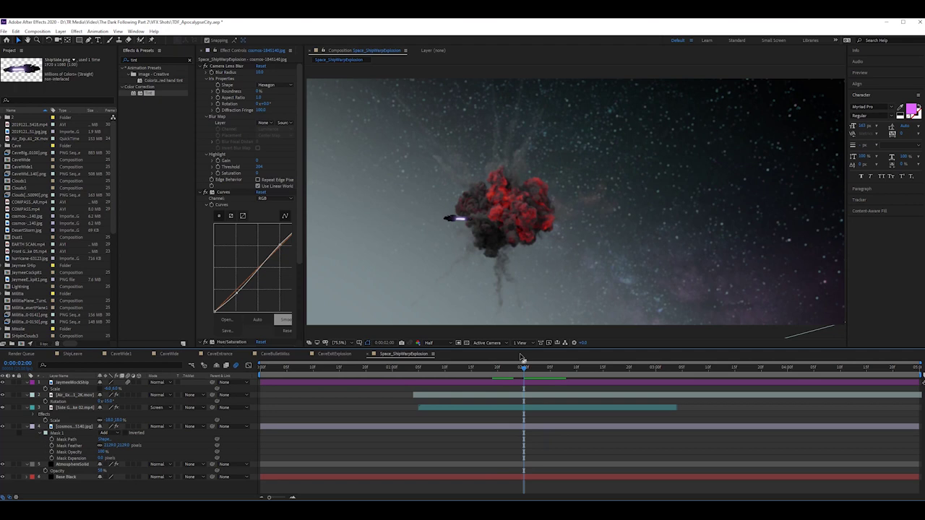
Move the JaymeeMockShip layer beneath the explosion and gun smoke layers and preview how the blast covers the ship
left_click(67, 384)
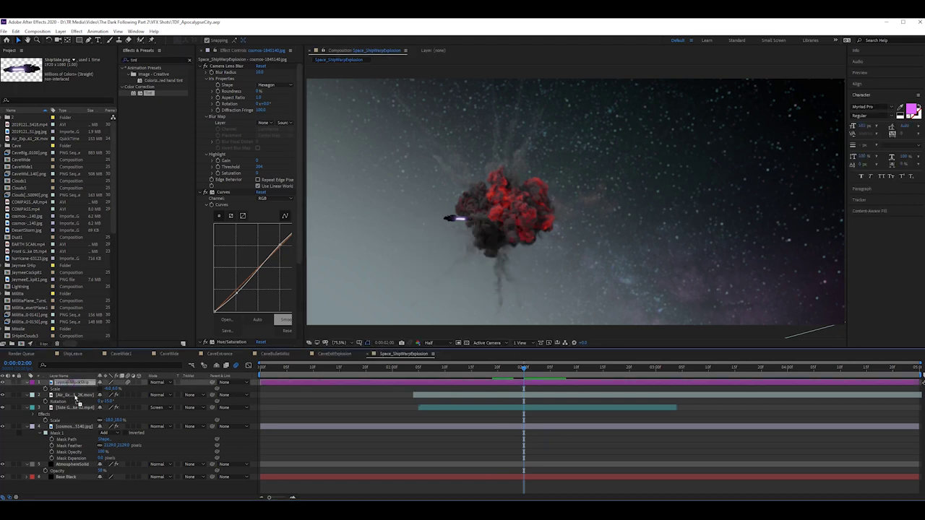
left_click_drag(81, 420, 82, 415)
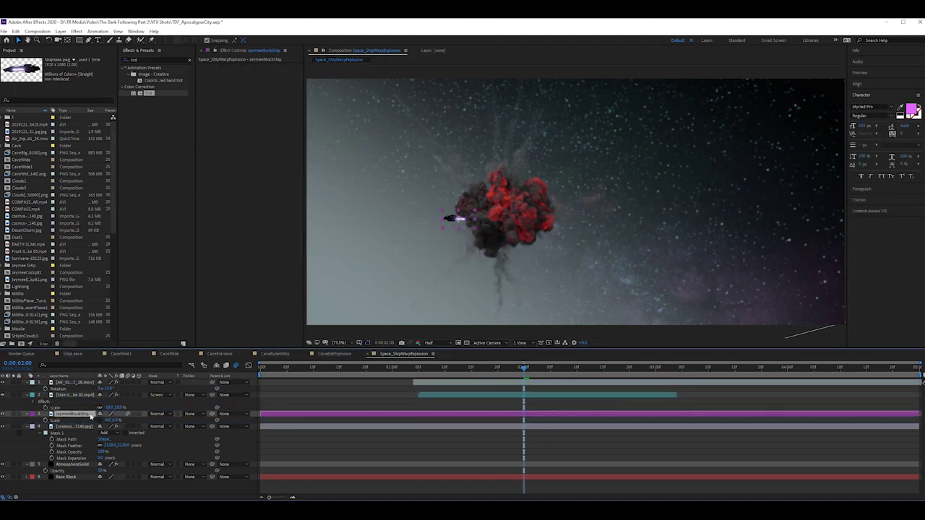
key("space")
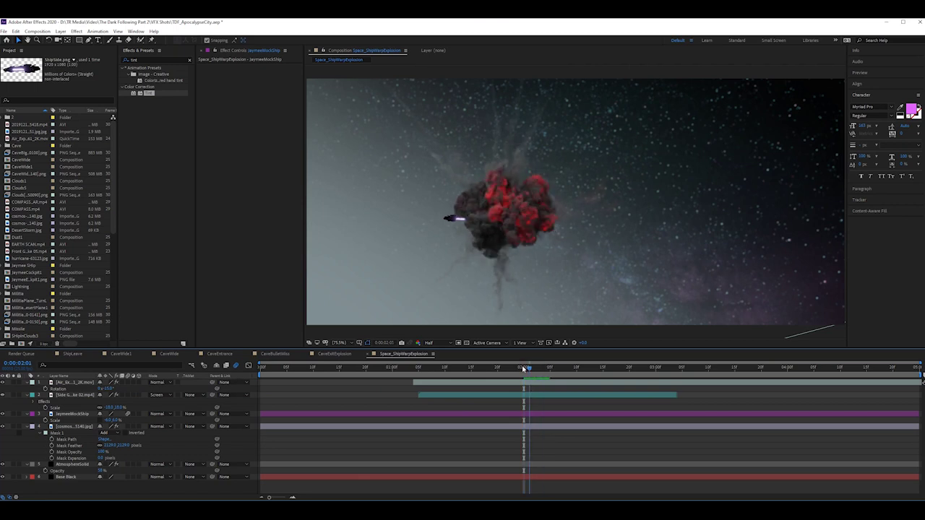
key("space")
key("space")
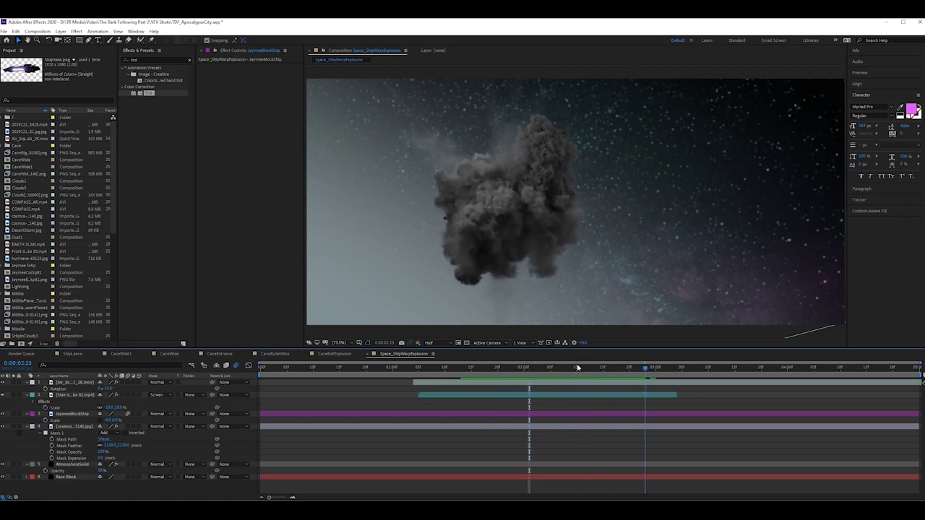
mouse_move(525, 371)
left_mouse_down()
mouse_move(444, 379)
mouse_move(529, 383)
mouse_move(515, 381)
left_mouse_up()
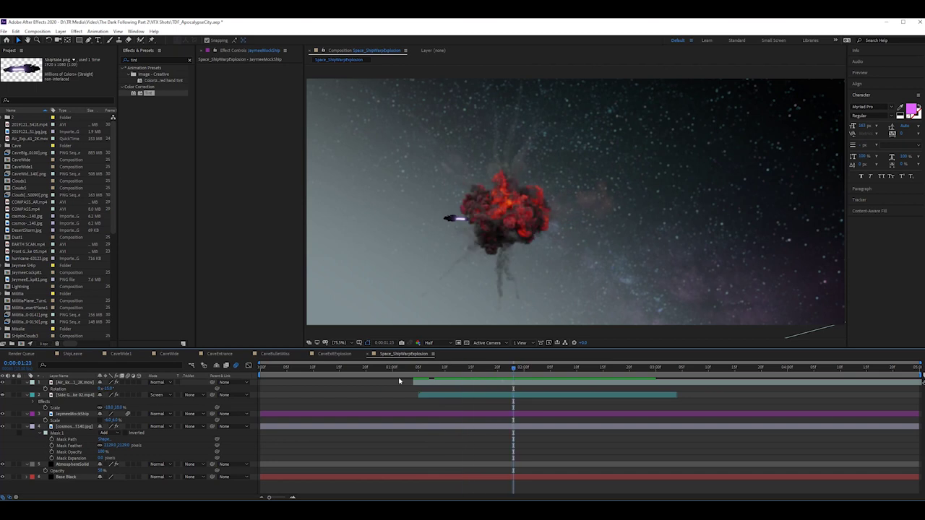
Tilt the ship slightly counterclockwise and move it a little lower beside the explosion at 0:00:01:23
left_click(74, 416)
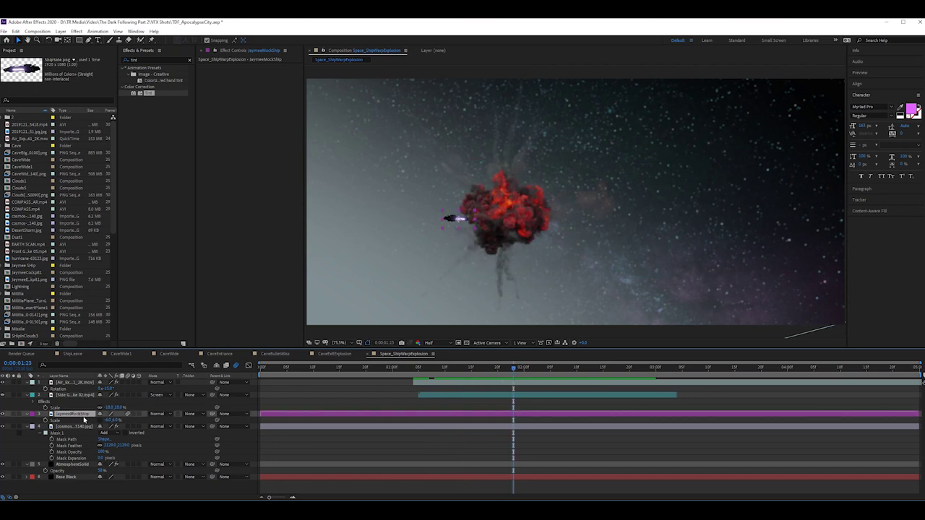
key("r")
left_click_drag(456, 219, 462, 229)
Rotate the gun smoke layer to -14°, nudge it up and left beside the explosion, and check it in playback
left_click(71, 427)
left_click(81, 383)
left_click(80, 395)
key("r")
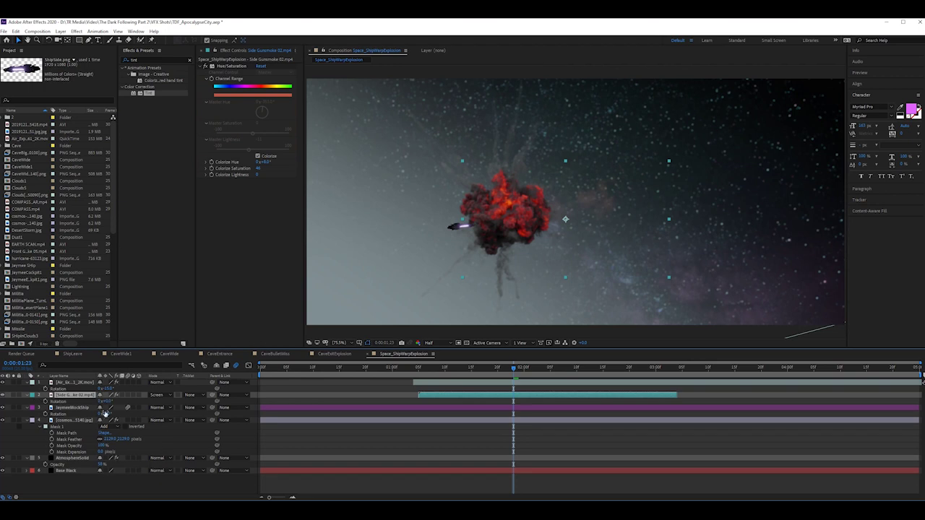
left_click_drag(104, 401, 104, 400)
left_click_drag(562, 209, 557, 199)
key("space")
left_click_drag(549, 367, 463, 369)
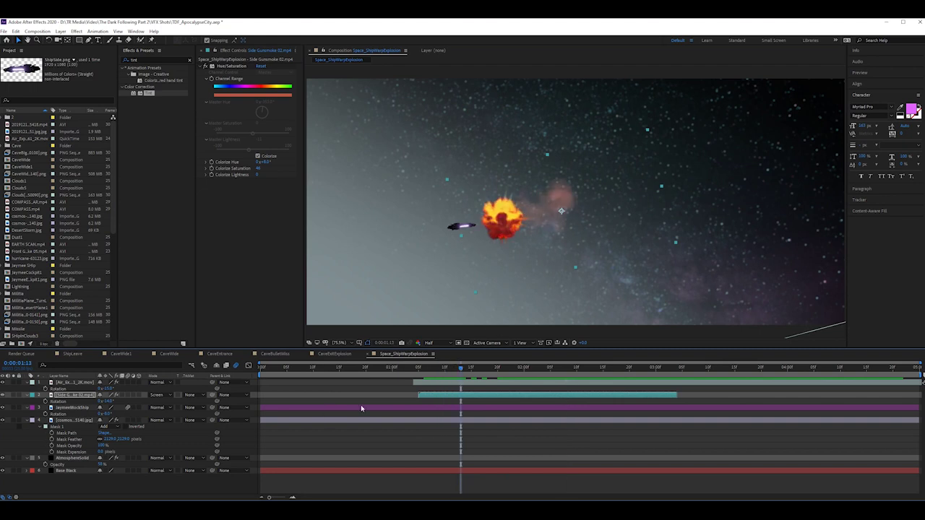
left_click(472, 369)
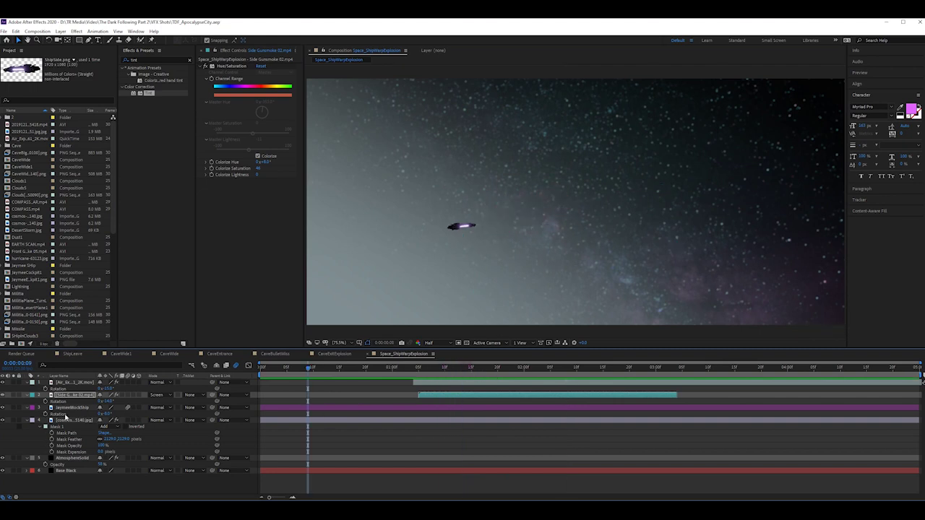
Scale the ship down to 4%, keeping its horizontal flip, and check its size against the explosion
left_click(77, 409)
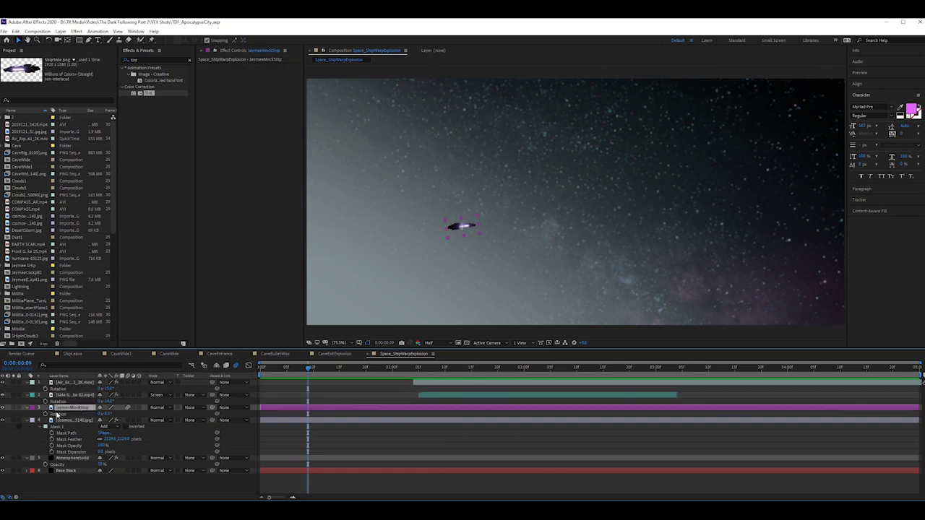
key("s")
left_click(118, 414)
type("4")
key("Return")
left_click(117, 414)
left_click(351, 460)
left_click_drag(287, 367, 413, 379)
mouse_move(470, 392)
left_mouse_down()
mouse_move(522, 393)
mouse_move(467, 397)
left_mouse_up()
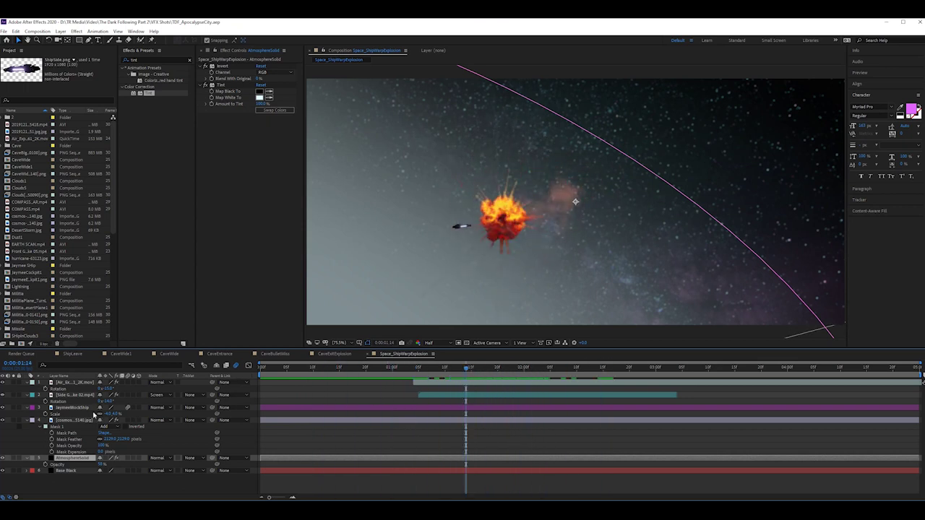
Set the ship's rotation to -10°
left_click(83, 408)
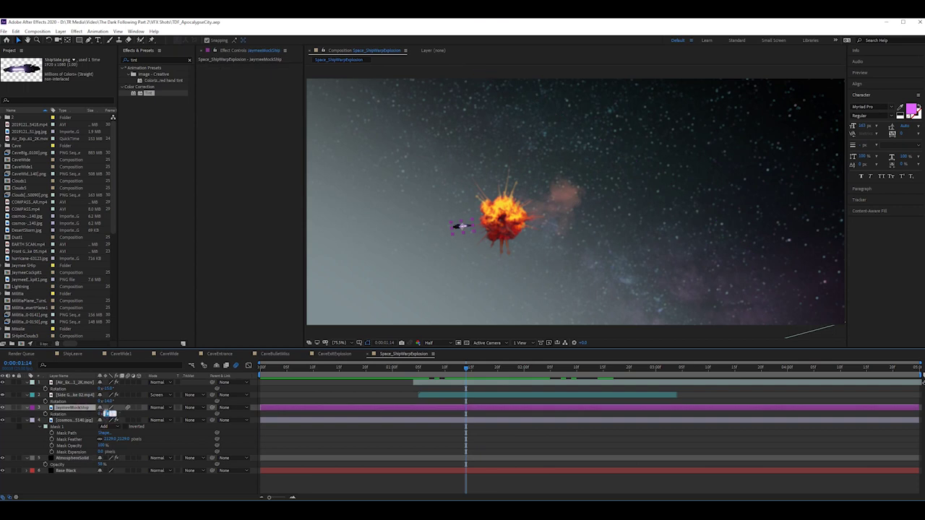
left_click_drag(108, 413, 106, 416)
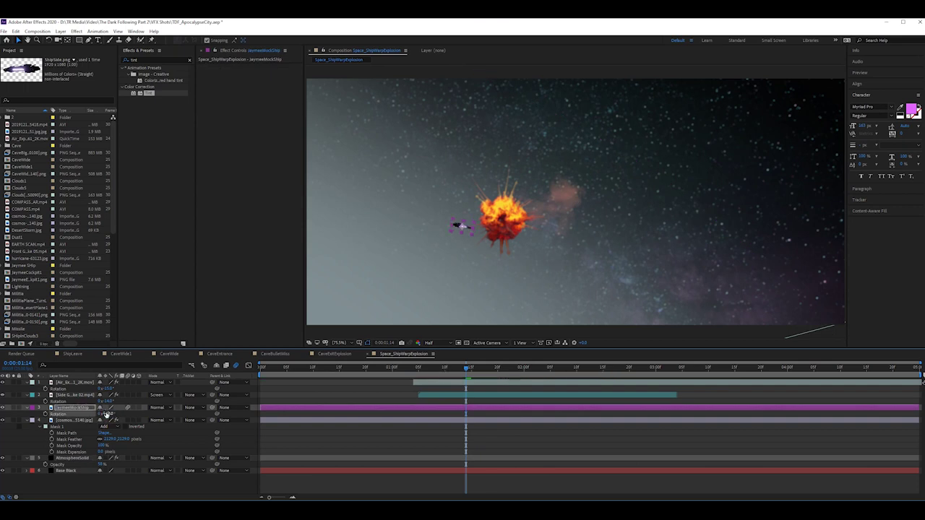
type("10")
key("Return")
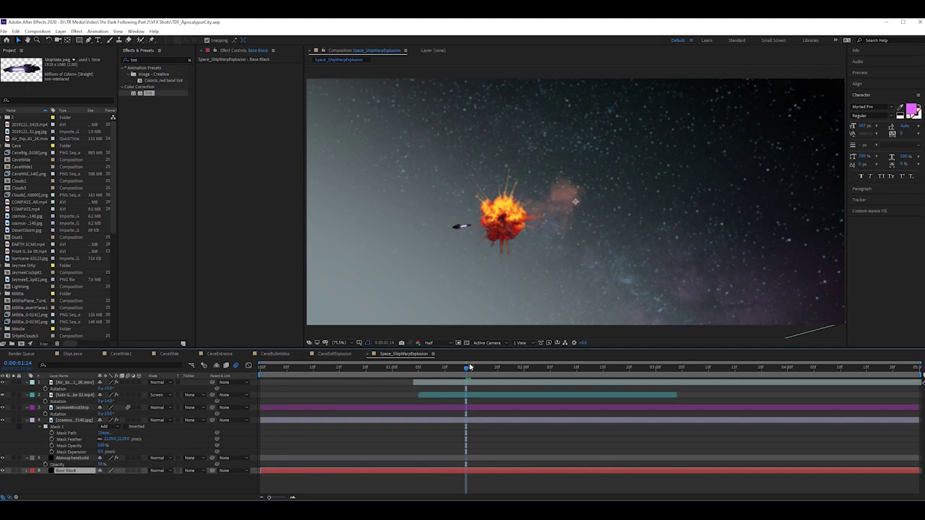
Start the ship's position animation with a keyframe at 0:00:01:09, and place it at the frame's left edge at 0:00:00:00
left_click_drag(471, 367, 440, 371)
key("p")
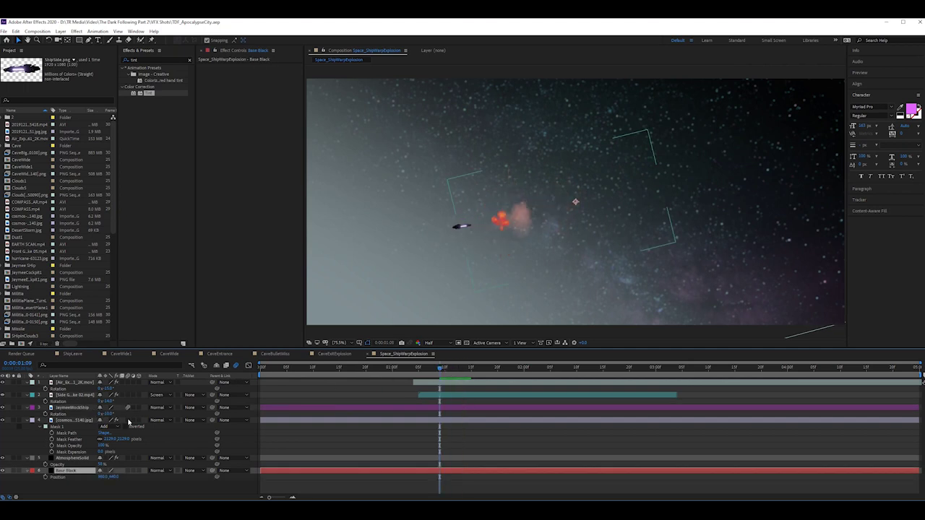
left_click(78, 409)
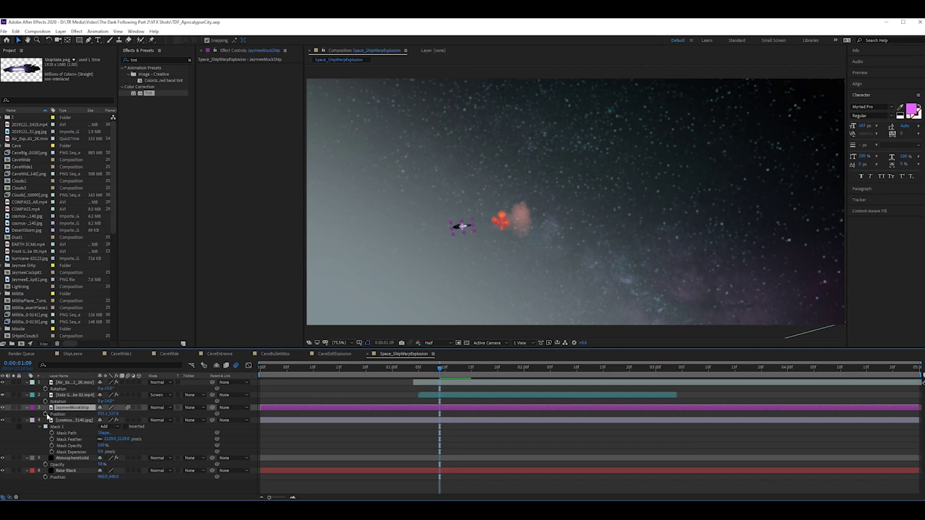
left_click(49, 415)
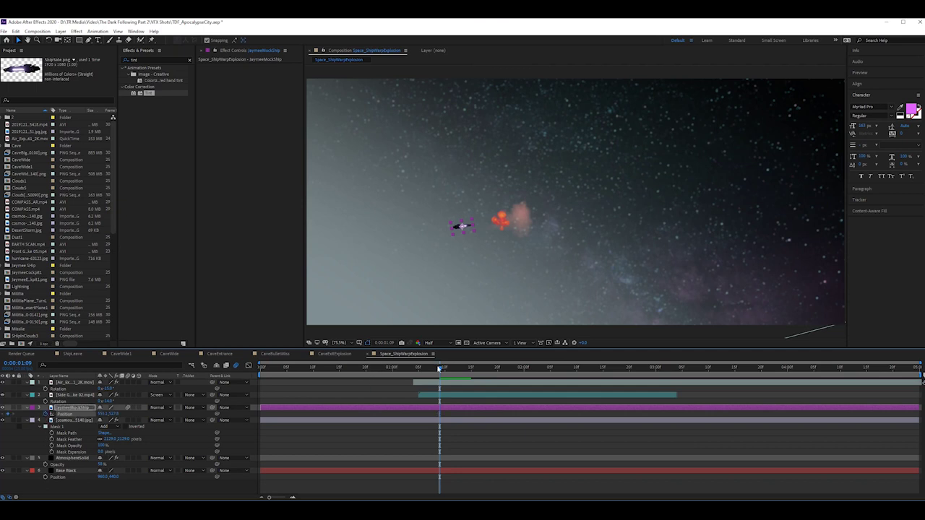
left_click_drag(437, 370, 261, 370)
left_click_drag(467, 230, 331, 260)
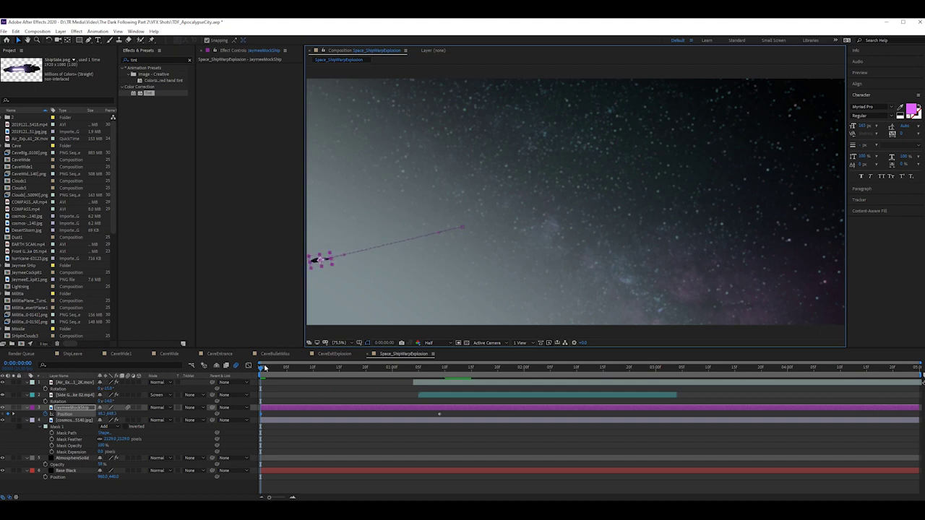
Move the ship onto the explosion at 0:00:01:09 and beyond the frame's upper right edge at 0:00:01:15
left_click_drag(258, 369, 438, 361)
left_click_drag(463, 227, 504, 220)
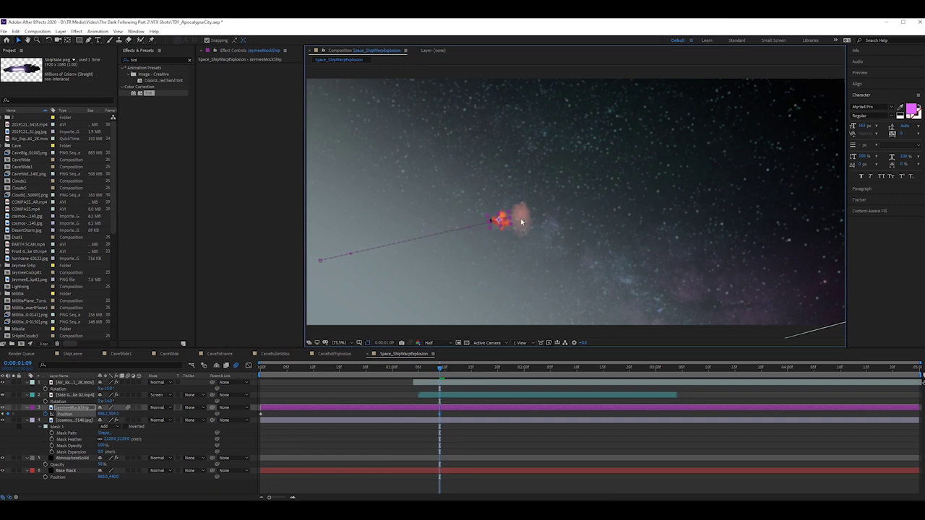
left_click_drag(444, 368, 471, 369)
left_click_drag(503, 219, 623, 189)
left_click_drag(710, 184, 859, 135)
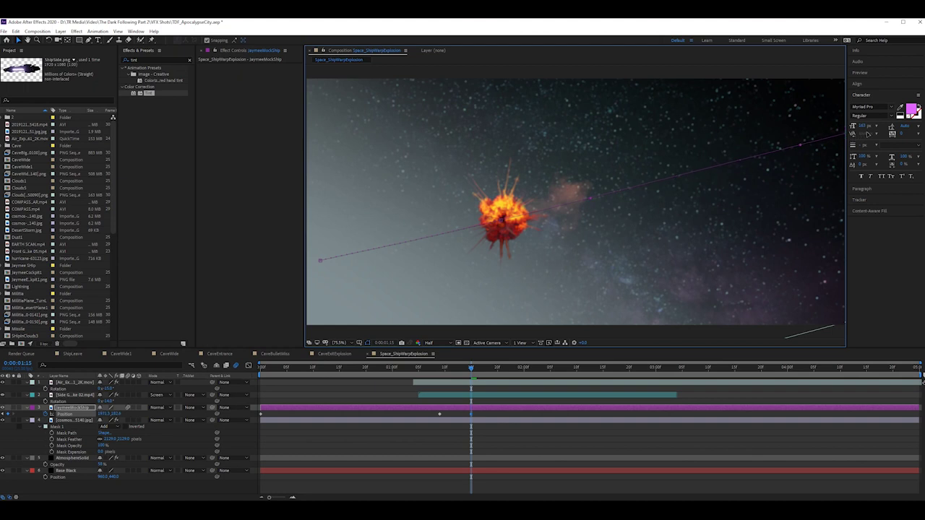
Compare the ship's fast exit with and without motion blur and play the animation from the start
left_click_drag(468, 369, 449, 371)
left_click(554, 464)
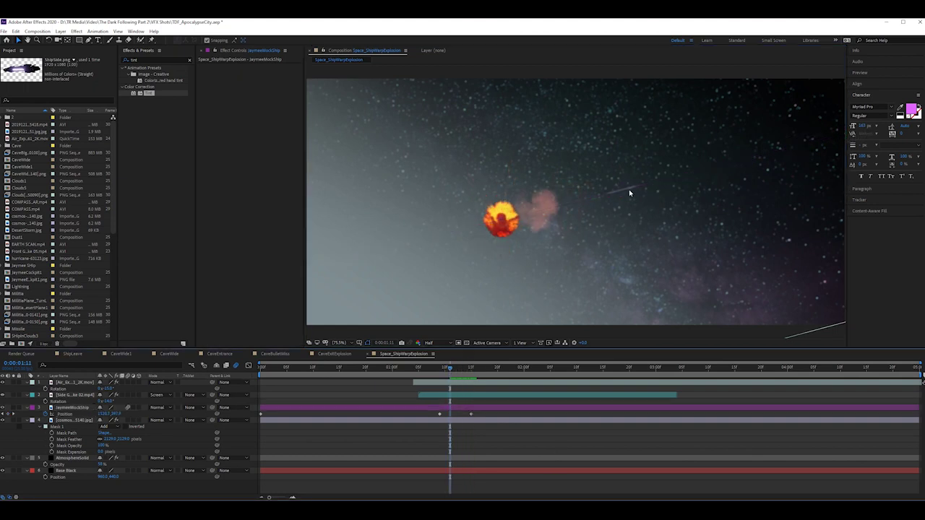
left_click(128, 409)
left_click(127, 409)
left_click_drag(441, 372, 260, 423)
key("space")
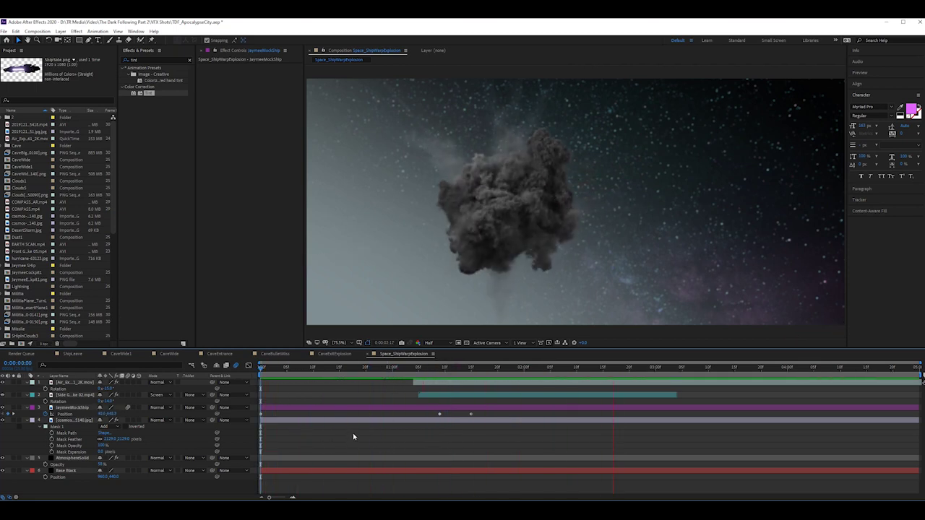
key("space")
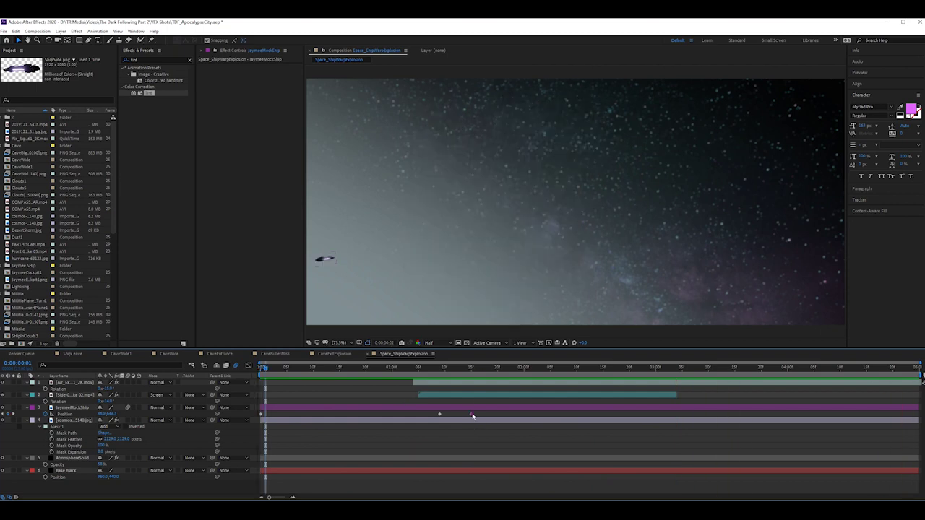
Move the ship's last position keyframe earlier, to 0:00:01:13, and play back the quicker exit
left_click_drag(473, 416, 464, 417)
left_click(432, 369)
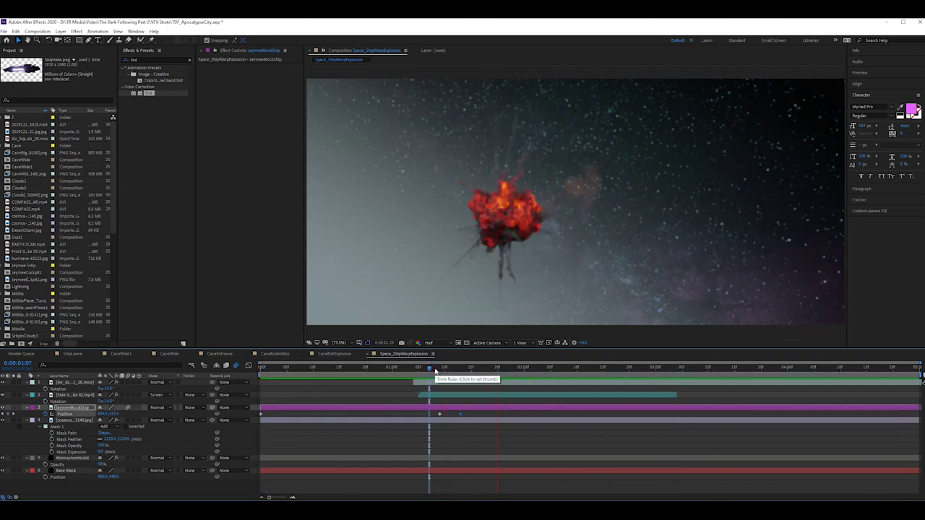
left_click(345, 370)
key("space")
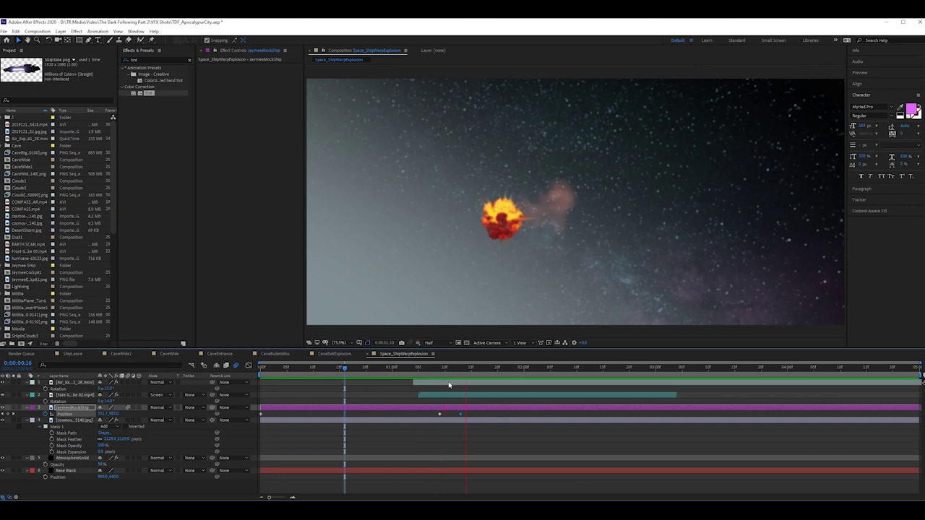
key("space")
left_click_drag(343, 371, 256, 387)
key("space")
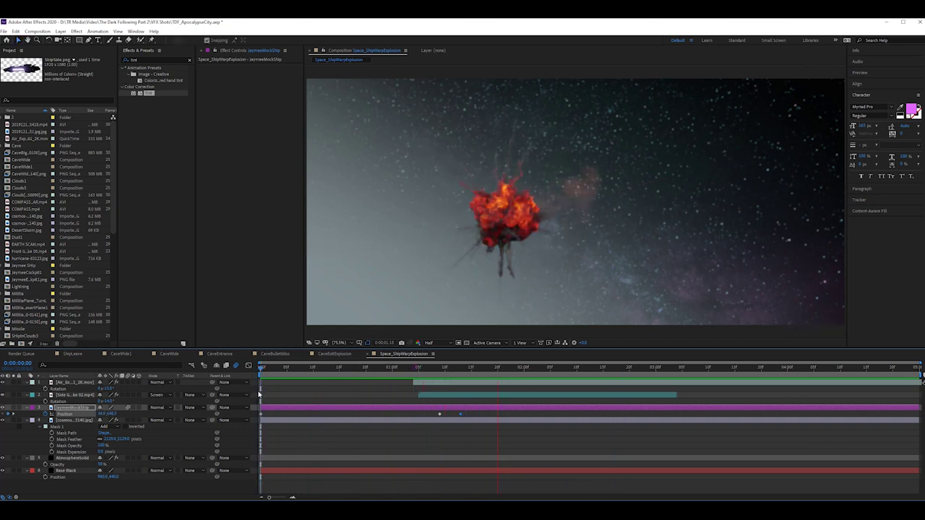
key("space")
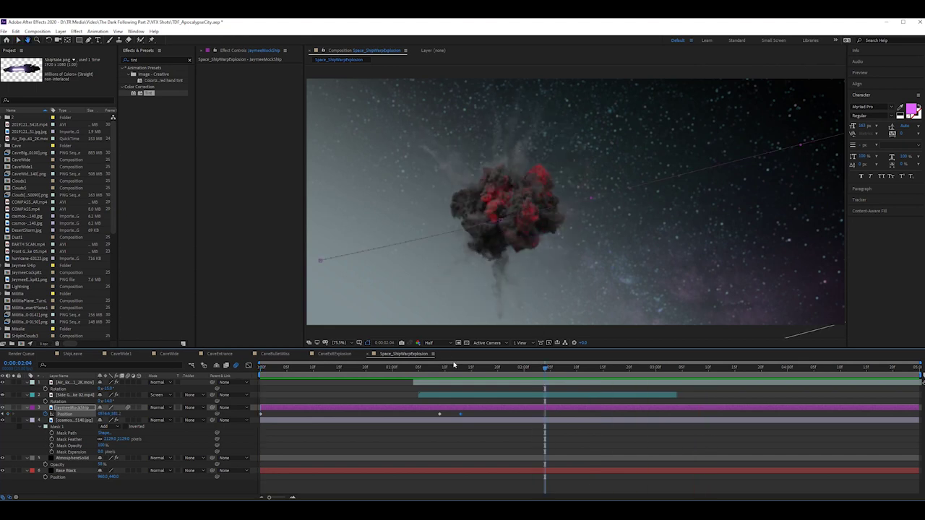
At 0:00:01:09, move the ship along its path to the frame's center and shift the explosion and gun smoke to match
left_click_drag(442, 371, 440, 371)
left_click_drag(506, 225, 575, 202)
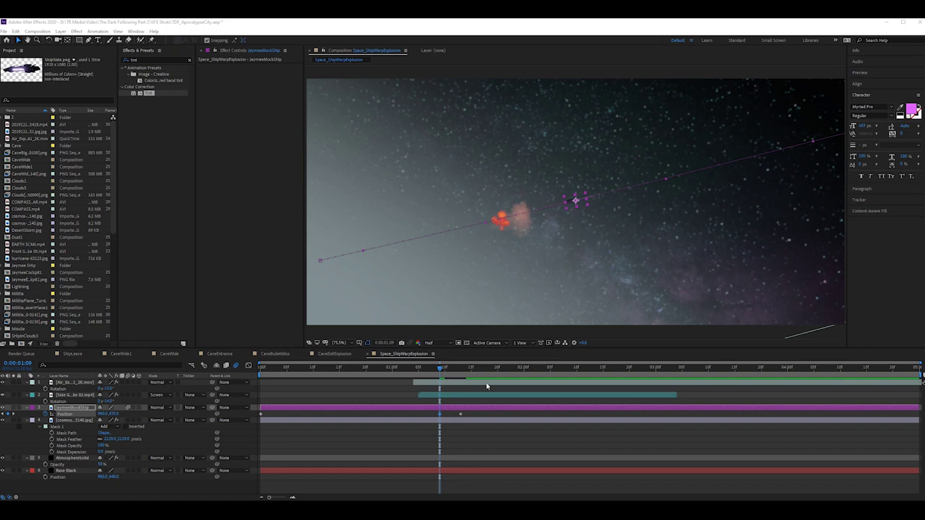
left_click(443, 395)
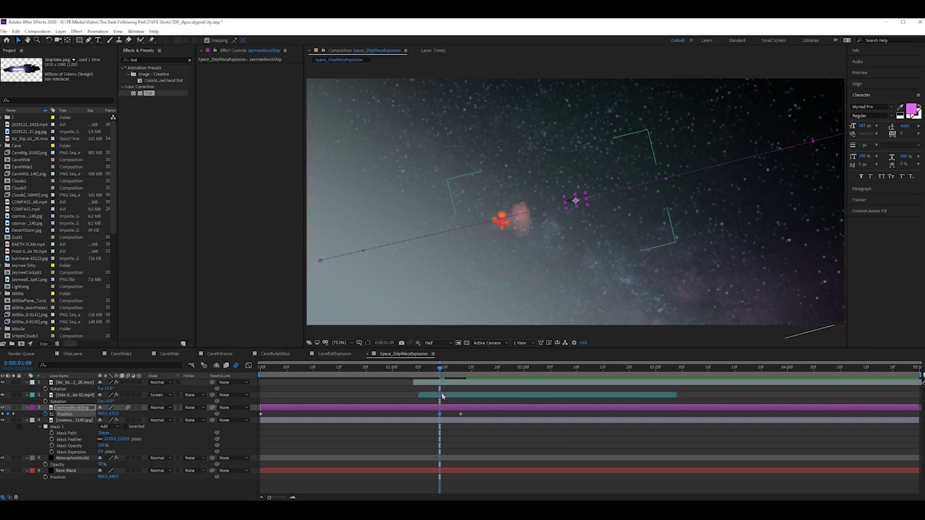
left_click(444, 383, "shift")
left_click_drag(508, 224, 577, 203)
Move the ship's starting position at 0:00:00:00 farther right along its path and set its rotation to -14°
left_click_drag(440, 370, 258, 370)
left_click_drag(313, 267, 405, 243)
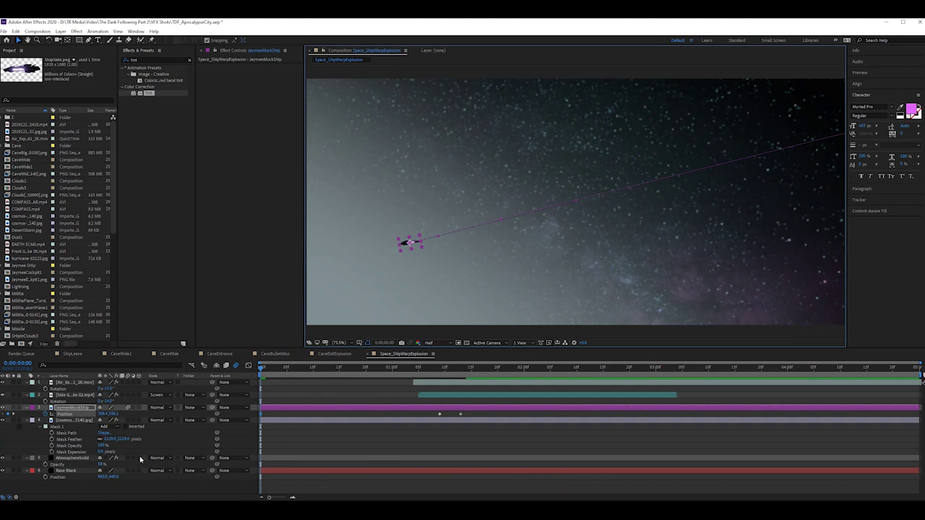
key("r")
left_click(106, 414)
key("Return")
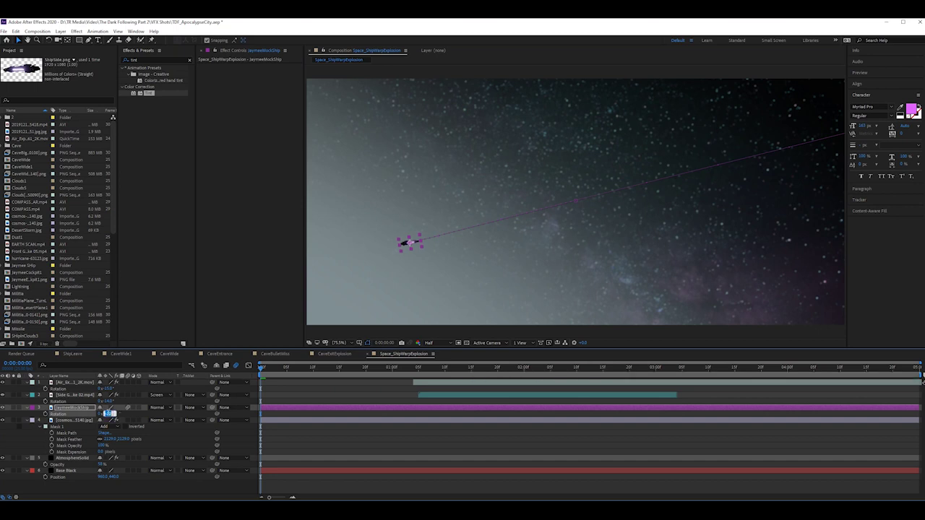
left_click(413, 454)
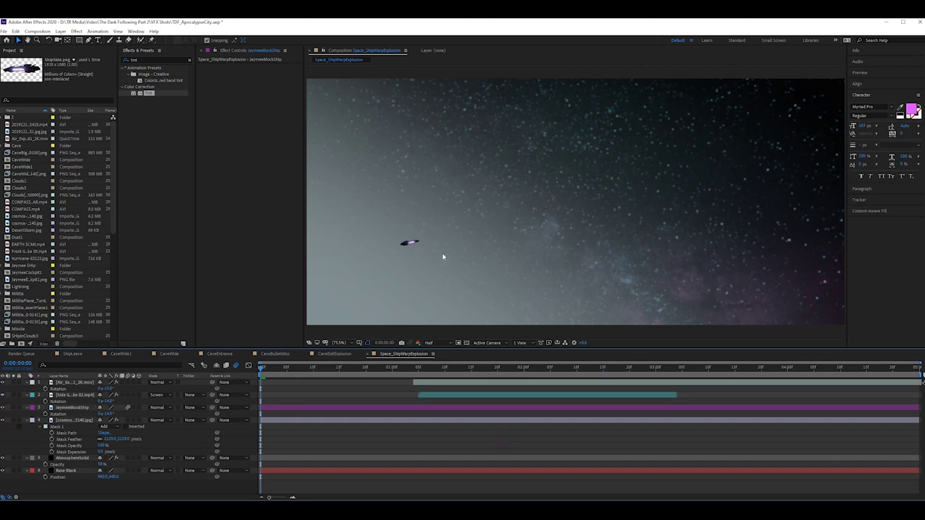
key("space")
Set the ship's rotation to -16° to align it with the flight path and preview the full shot
left_click(470, 227)
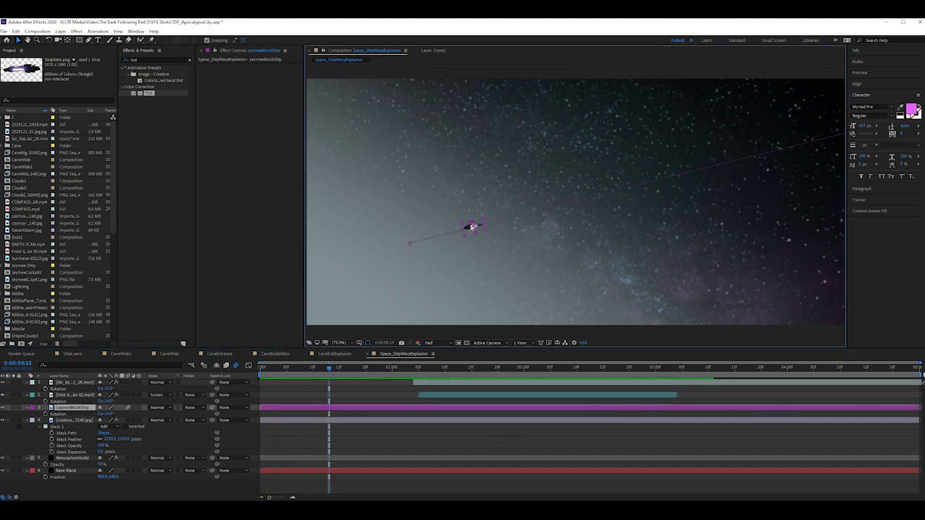
type("-16")
key("Return")
left_click(460, 477)
key("space")
key("space")
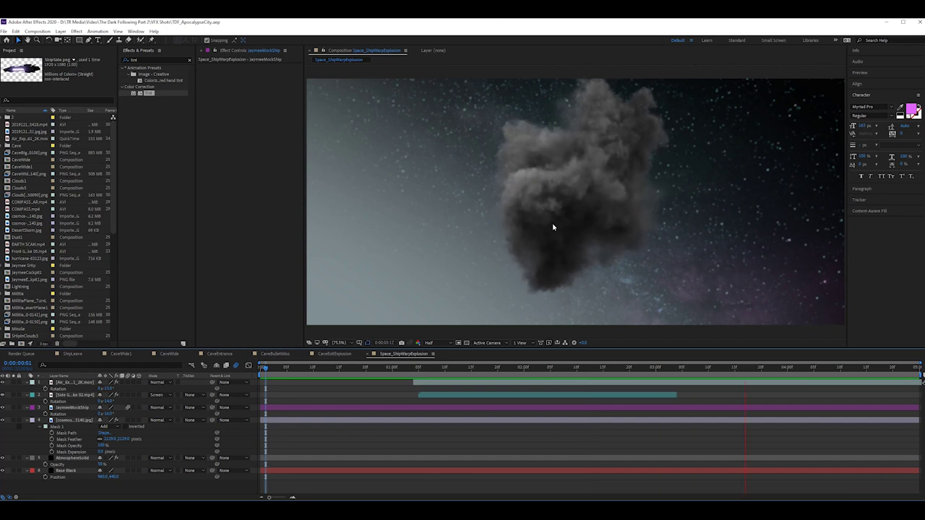
Add Flare2.jpg as the top layer and place it to the lower left of the explosion at 0:00:01:13
left_click(30, 97)
type("tint")
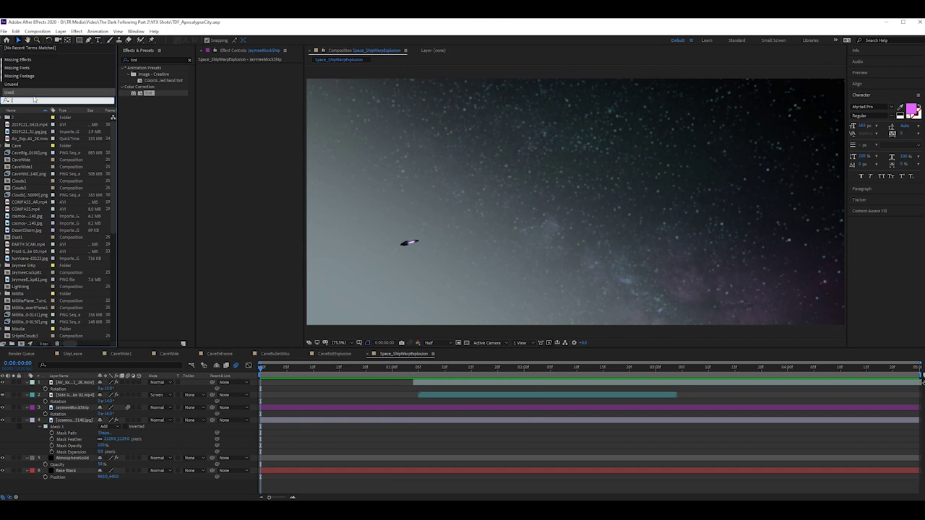
key("BackSpace")
key("BackSpace")
key("BackSpace")
key("BackSpace")
left_click(42, 227)
left_click(33, 224)
left_click(33, 230)
left_click_drag(47, 231, 414, 380)
left_click(460, 370)
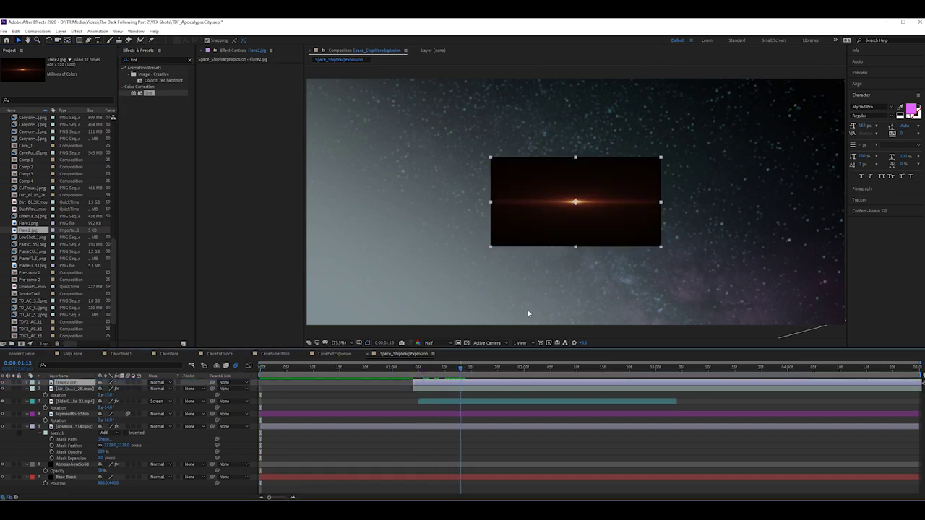
left_click_drag(479, 238, 460, 258)
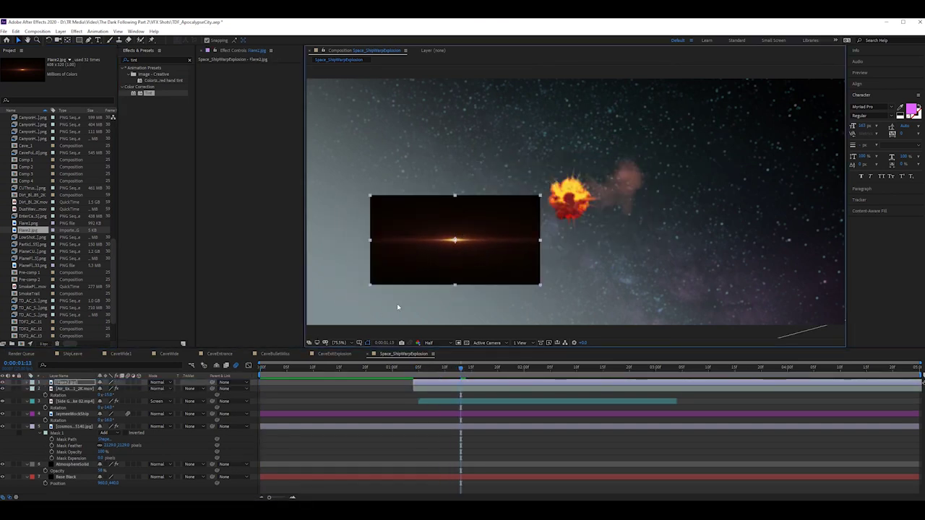
Draw a closed oval mask around the flare with the Pen tool, curving its sides and top
key("g")
left_click(455, 199)
left_click_drag(374, 240, 375, 259)
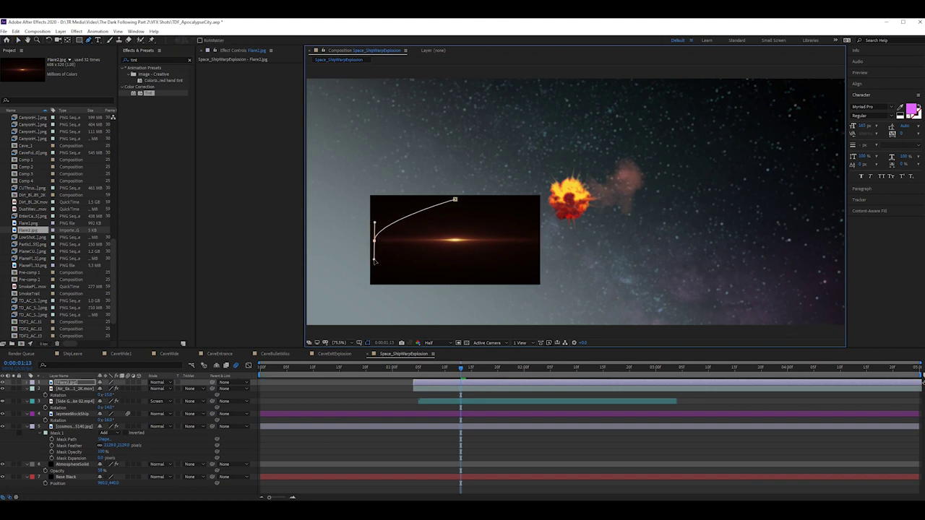
left_click_drag(453, 284, 474, 285)
left_click_drag(536, 244, 537, 235)
left_click_drag(456, 199, 407, 201)
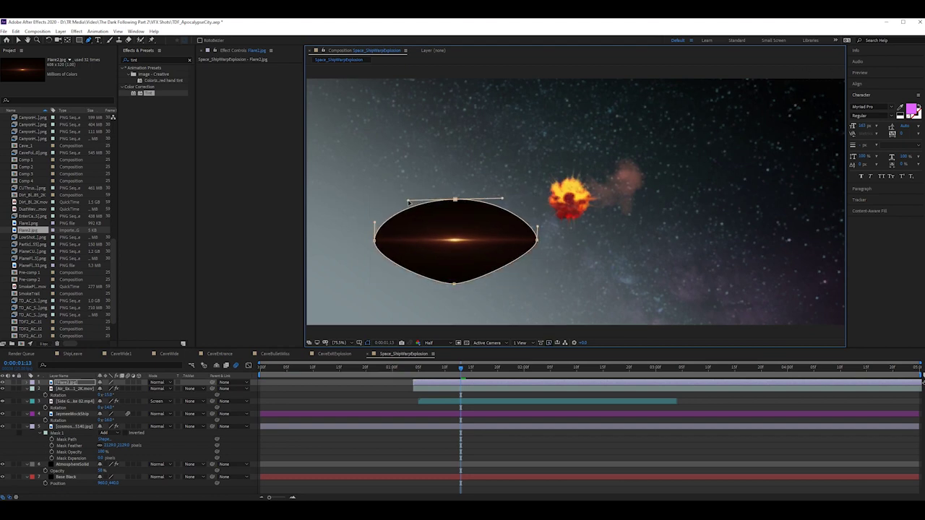
Round out the flare mask by adjusting the curvature at its bottom, left and right points, and save the project
left_click(454, 283)
left_click_drag(474, 284, 497, 283)
left_click_drag(409, 285, 412, 287)
left_click(374, 240)
left_click_drag(375, 225, 375, 213)
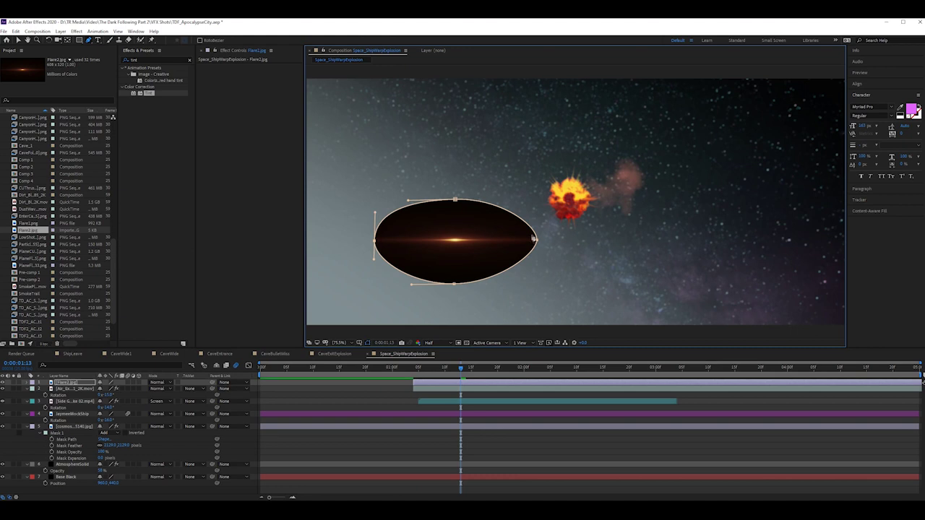
left_click(537, 241)
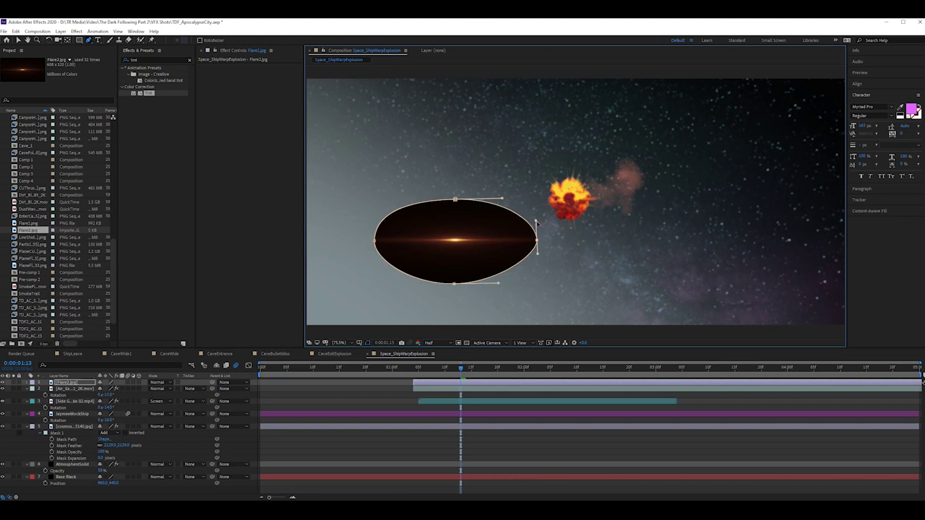
left_click_drag(538, 254, 537, 260)
key("ctrl+s")
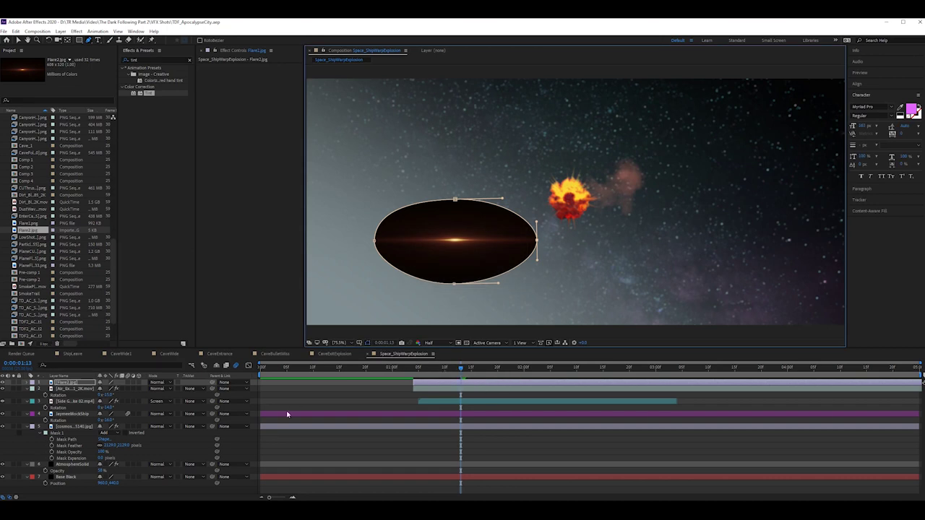
Set the flare layer's blend mode to Screen and its mask feather to 153 pixels
left_click(73, 385)
key("m")
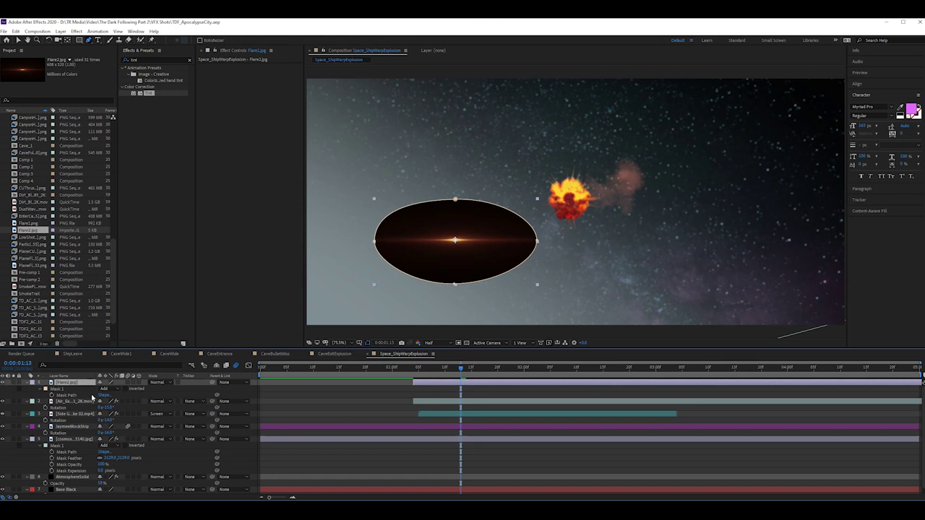
left_click(160, 383)
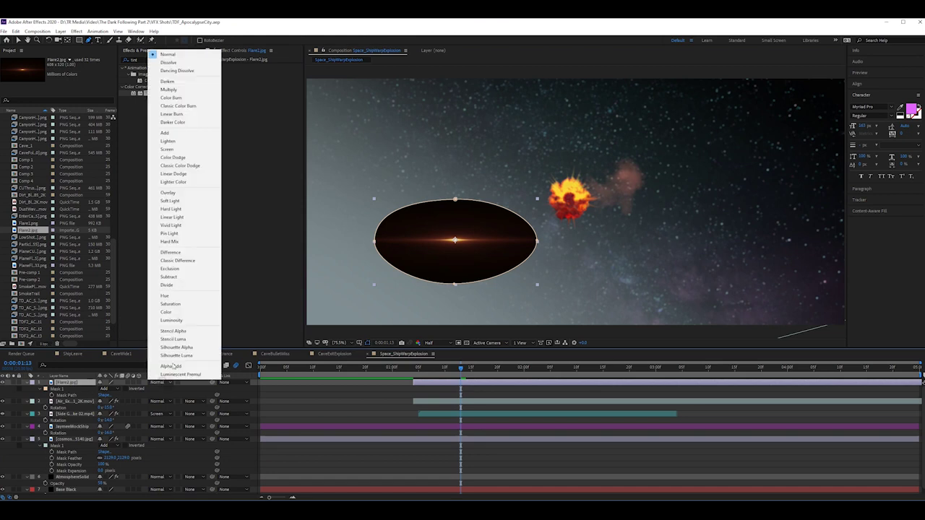
left_click(184, 150)
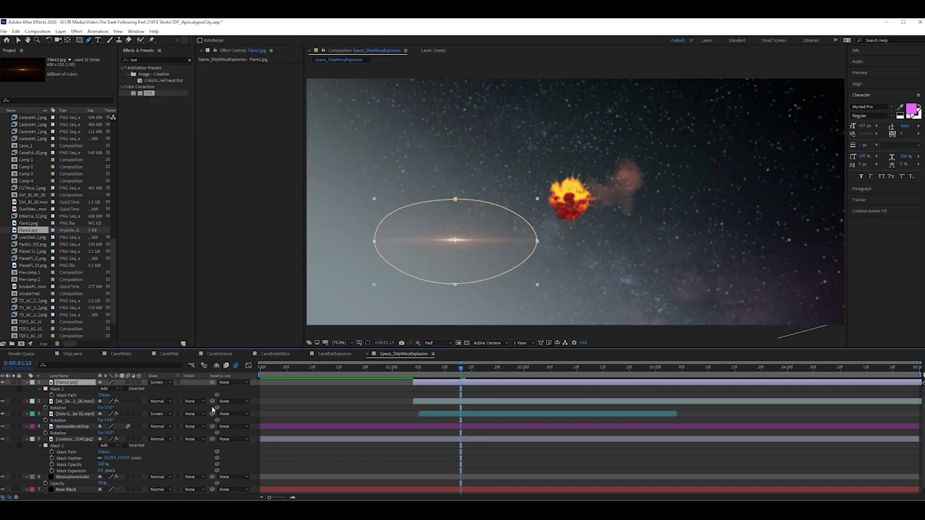
key("m")
key("m")
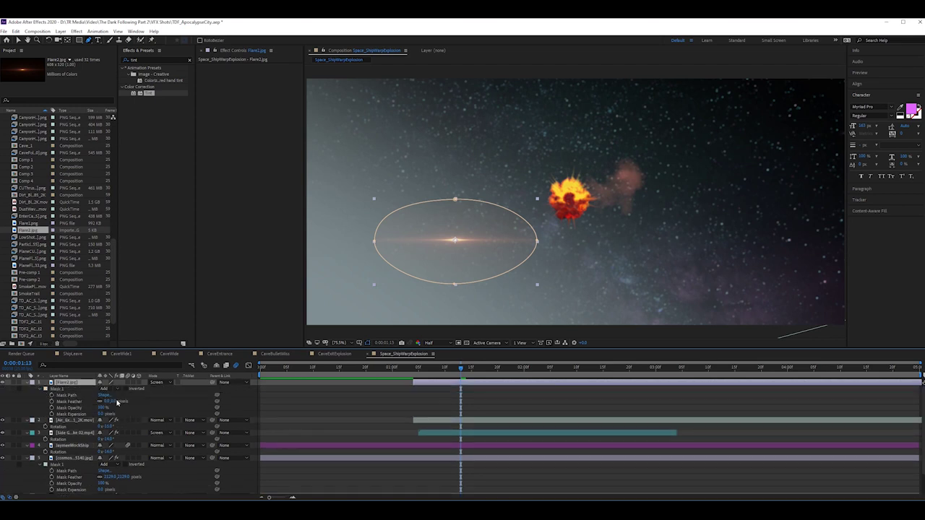
left_click_drag(113, 402, 150, 398)
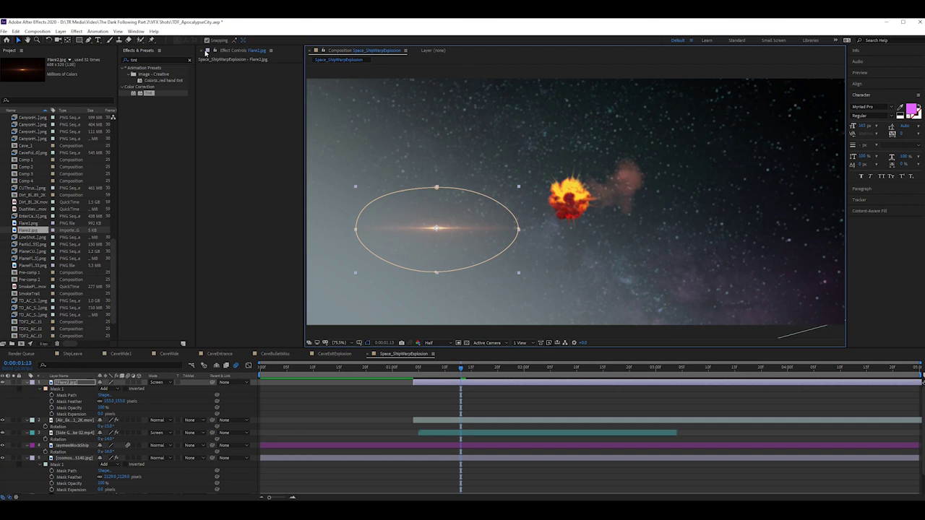
Apply the Curves effect to the flare, raise the RGB highlights while holding the darker tones, and save the project
left_click(151, 58)
type("curves")
left_click_drag(150, 93, 267, 116)
left_click_drag(235, 162, 235, 165)
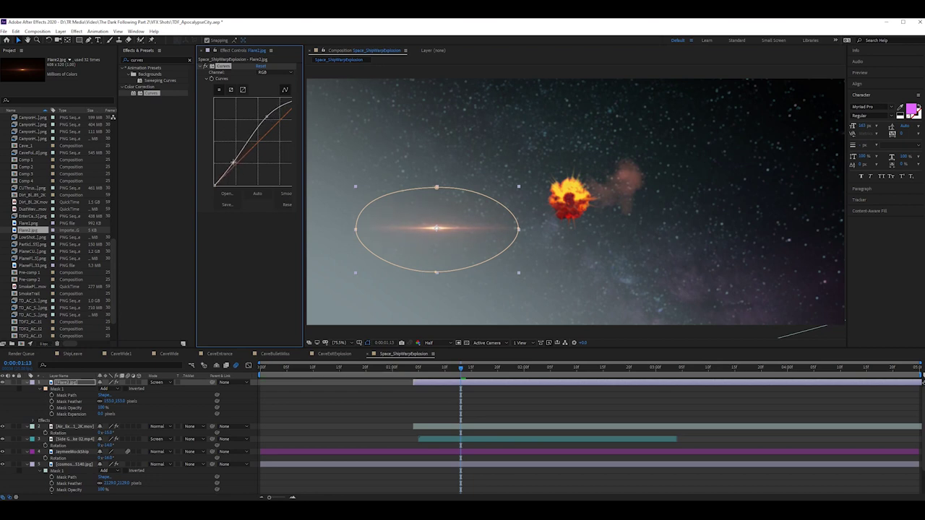
left_click(400, 410)
key("ctrl+s")
Nudge the flare slightly down and left and raise its Red channel curve for a redder glow
left_click(426, 284)
left_click(278, 72)
left_click(272, 92)
left_click_drag(275, 122, 268, 117)
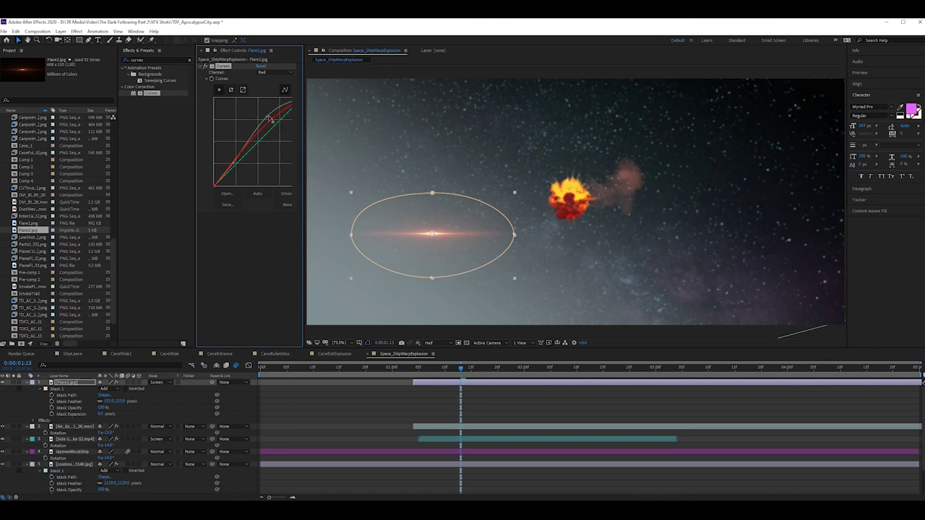
left_click(438, 237)
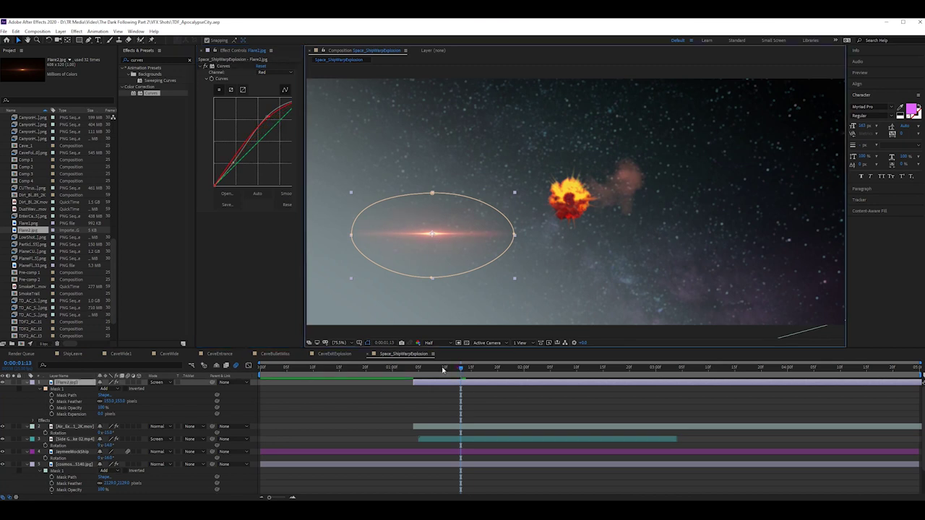
Label the flare layer red and start it at 0:00:00:00, with the flare behind the ship at the frame's lower left
key("shift+Page_Up")
left_click(33, 382)
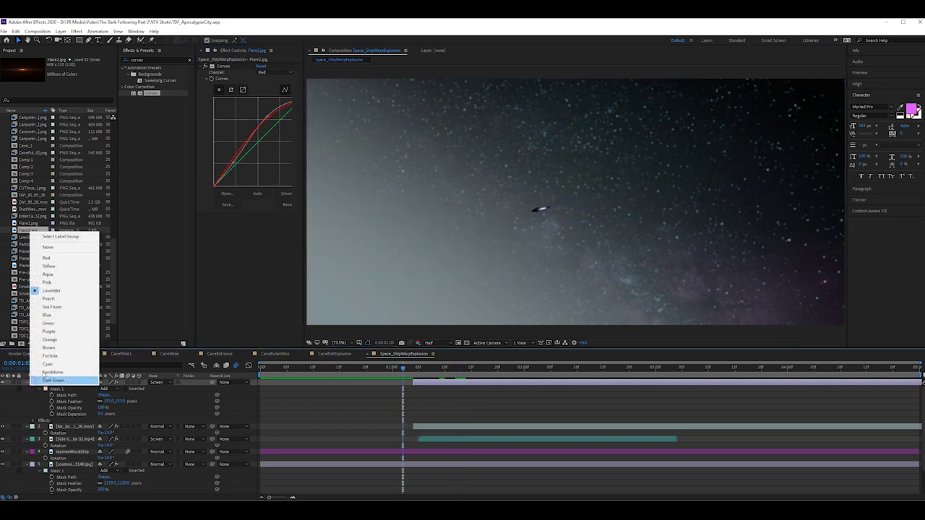
left_click(60, 261)
key("Home")
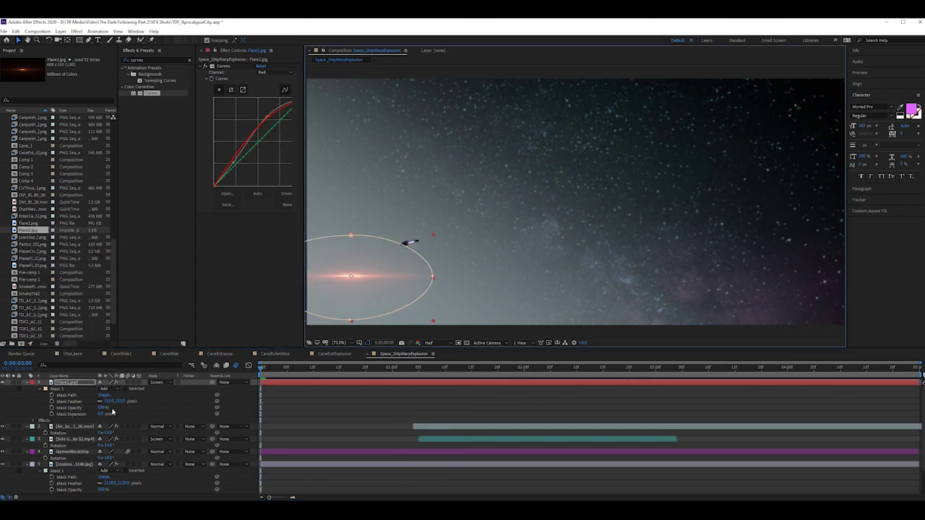
Set the flare's rotation to -17°, align it with the ship's flight path behind the ship, and save the project
left_click_drag(105, 390, 222, 414)
left_click_drag(108, 388, 111, 388)
left_click_drag(113, 387, 110, 388)
left_click_drag(380, 259, 354, 268)
key("ctrl+s")
key("space")
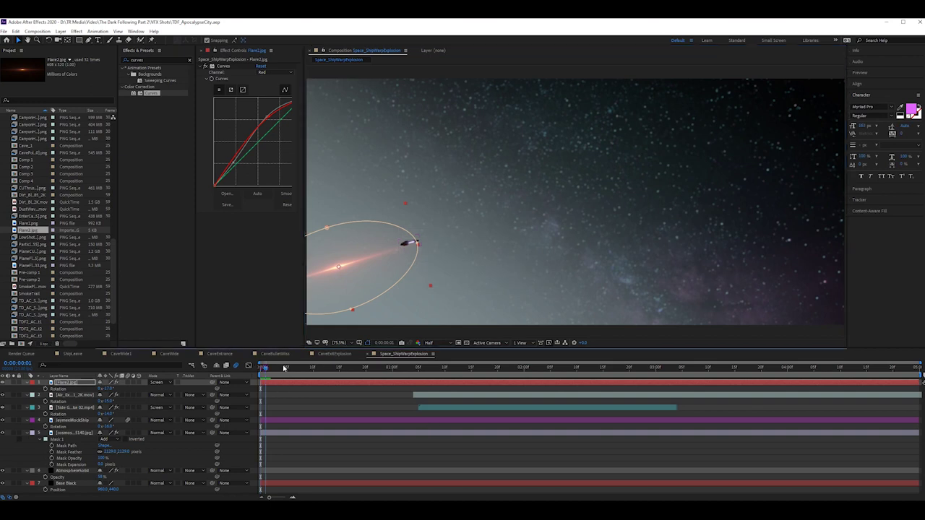
Rename the flare layer Missile and keyframe its position at the explosion point at 0:00:01:08
left_click_drag(337, 266, 484, 230)
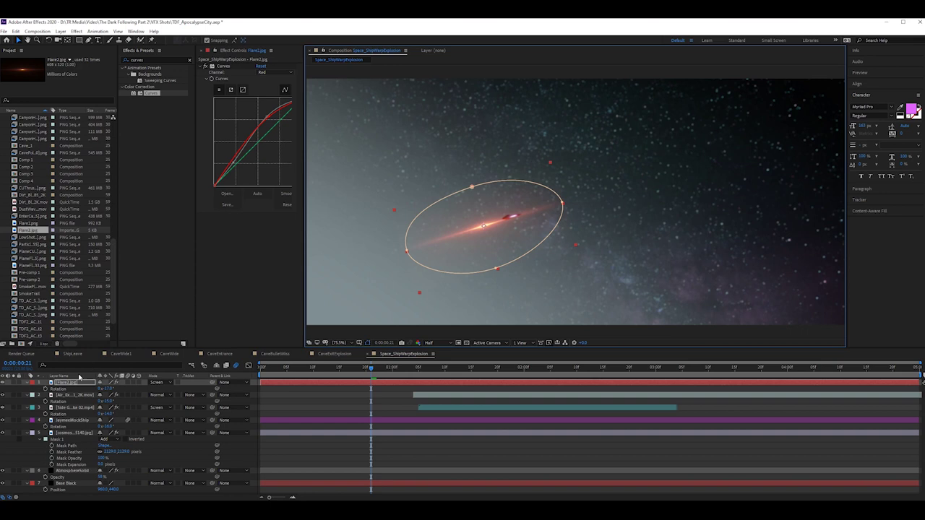
left_click(78, 383)
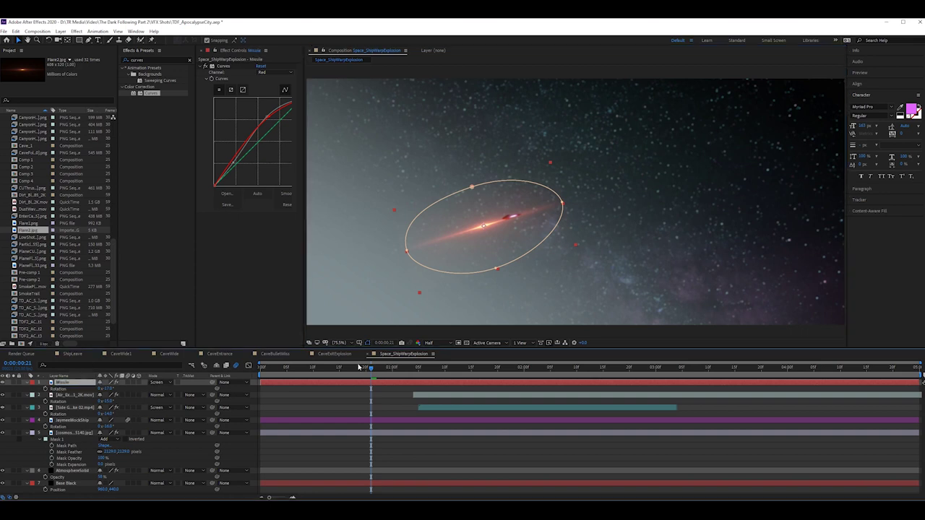
left_click_drag(340, 374, 432, 368)
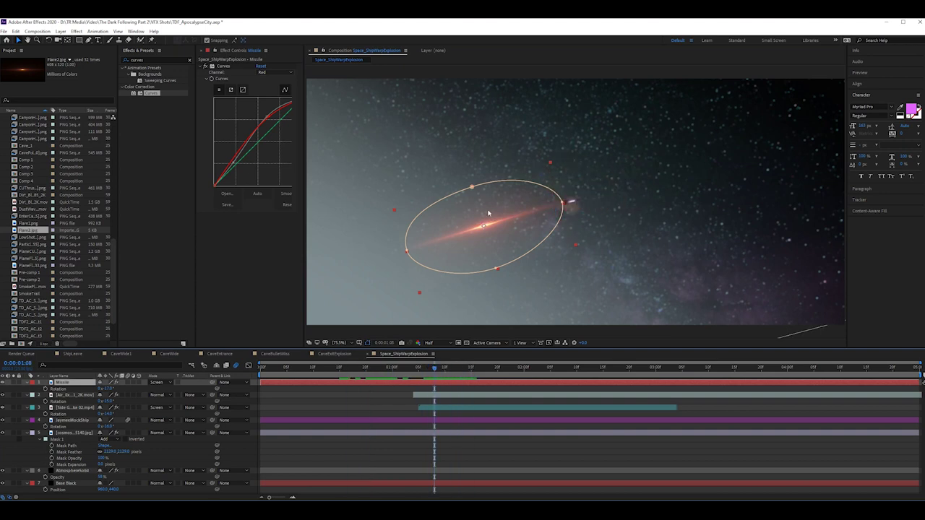
left_click_drag(489, 213, 567, 192)
left_click(108, 389)
key("Return")
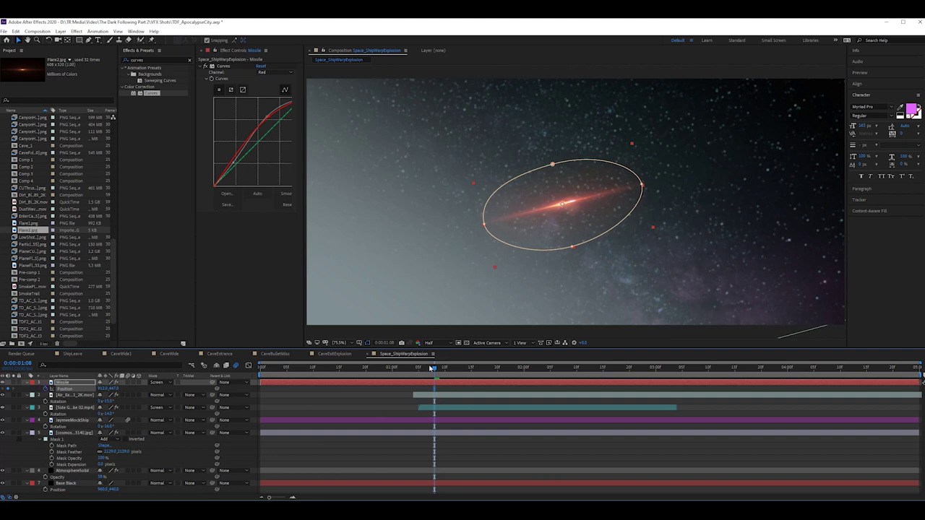
At 0:00:00:00, move the Missile past the frame's lower-left edge along the flight path and preview its animation
left_click_drag(441, 370, 403, 380)
left_click_drag(347, 383, 267, 388)
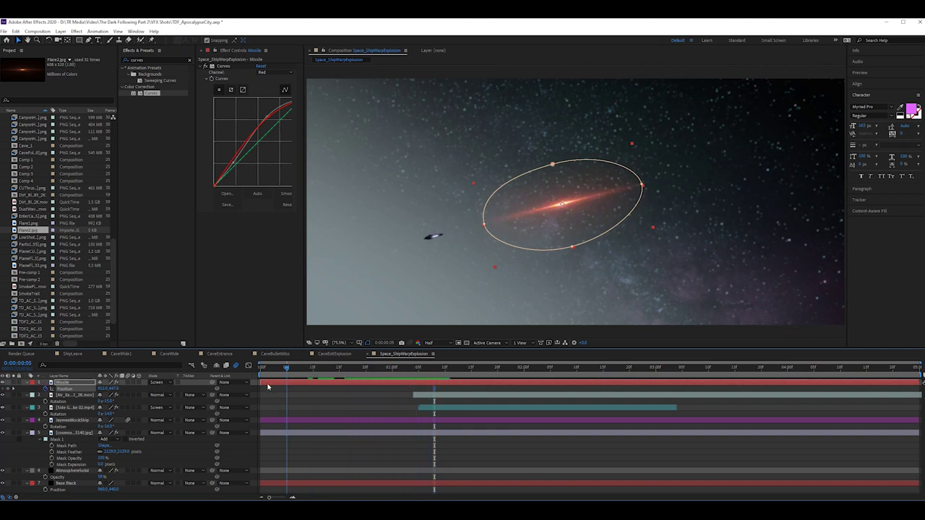
left_click_drag(560, 205, 285, 278)
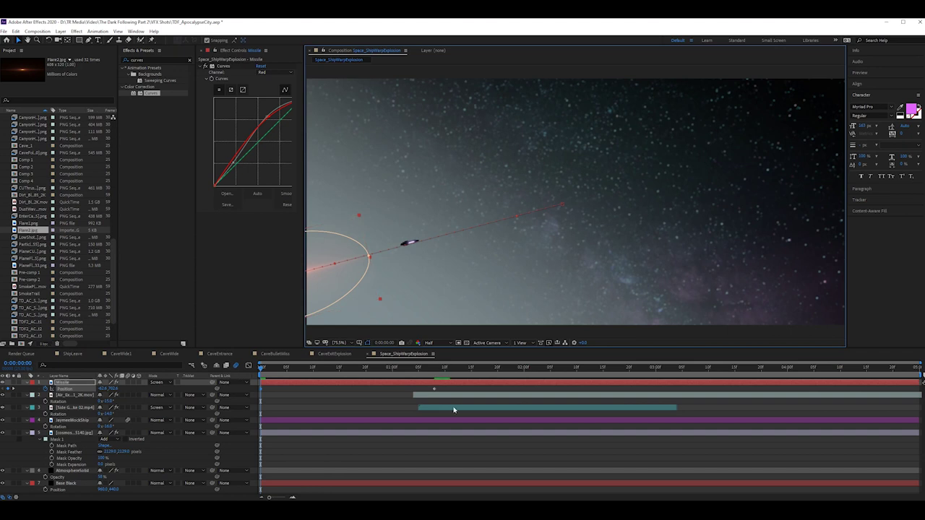
left_click(434, 420)
key("space")
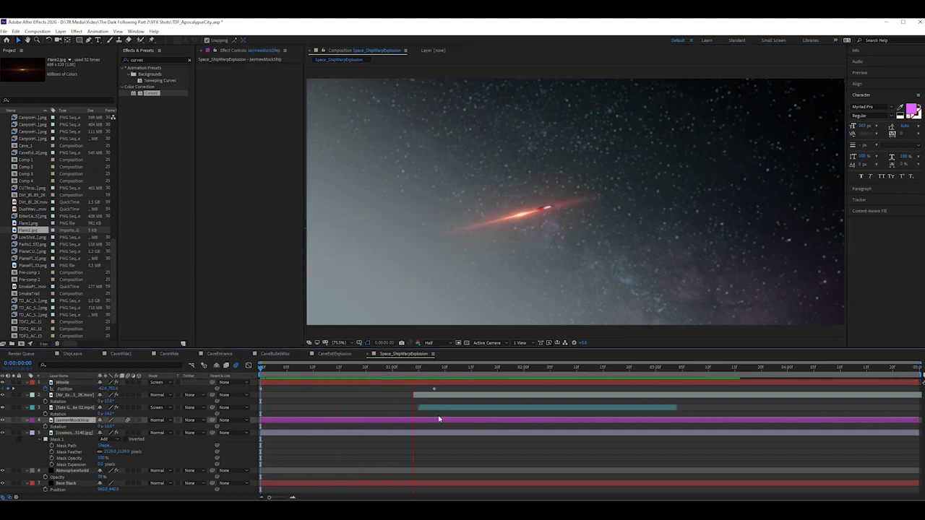
Move the Missile layer directly below the ship layer and play back the shot
key("space")
key("Home")
left_click_drag(66, 383, 77, 430)
key("space")
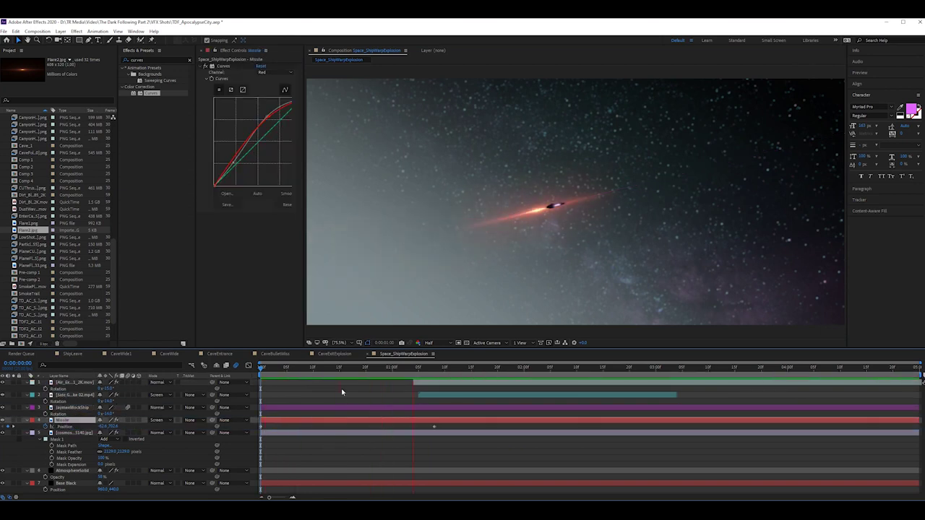
key("space")
Compare the Missile above and below the ship around 0:00:01:05, leave its layer directly above the ship layer, and preview the shot
left_click_drag(70, 421, 78, 405)
mouse_move(424, 370)
left_mouse_down()
mouse_move(475, 371)
mouse_move(417, 378)
left_mouse_up()
left_click(397, 434)
left_click_drag(73, 409, 78, 427)
left_click(564, 471)
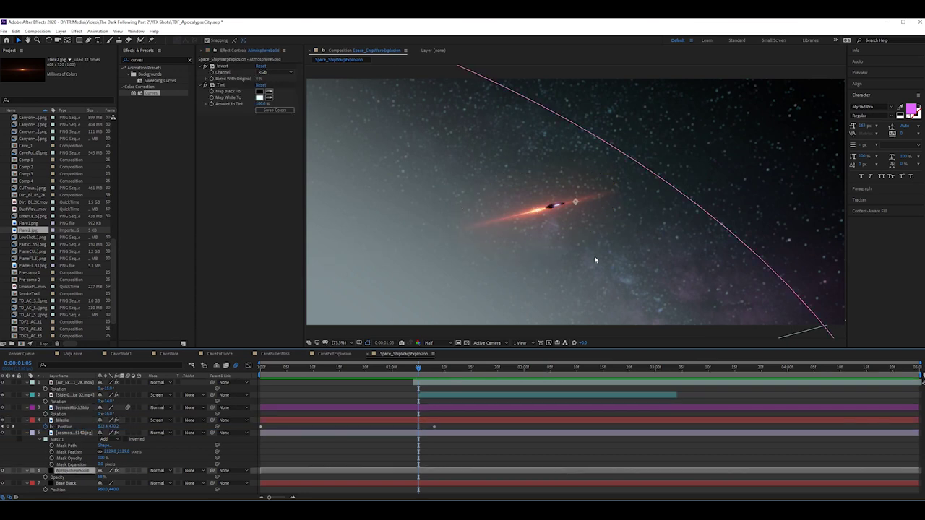
left_click_drag(72, 420, 72, 408)
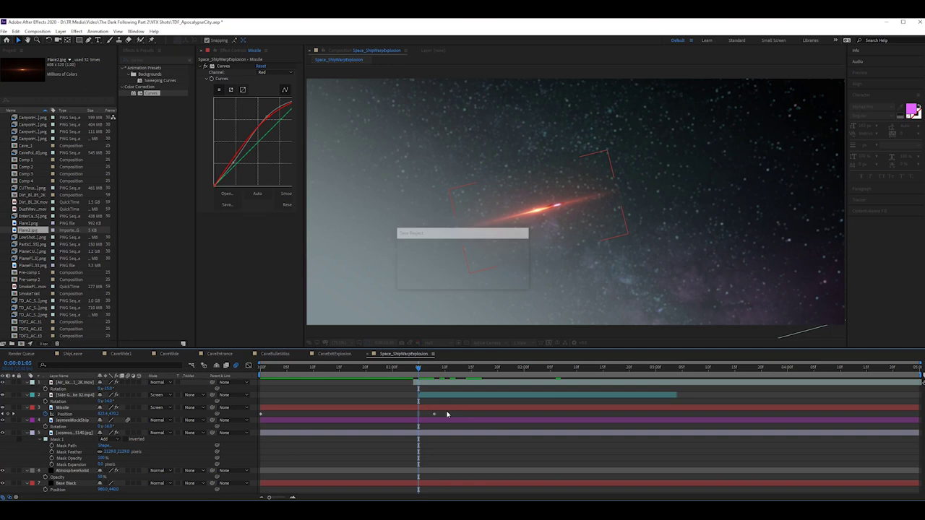
key("space")
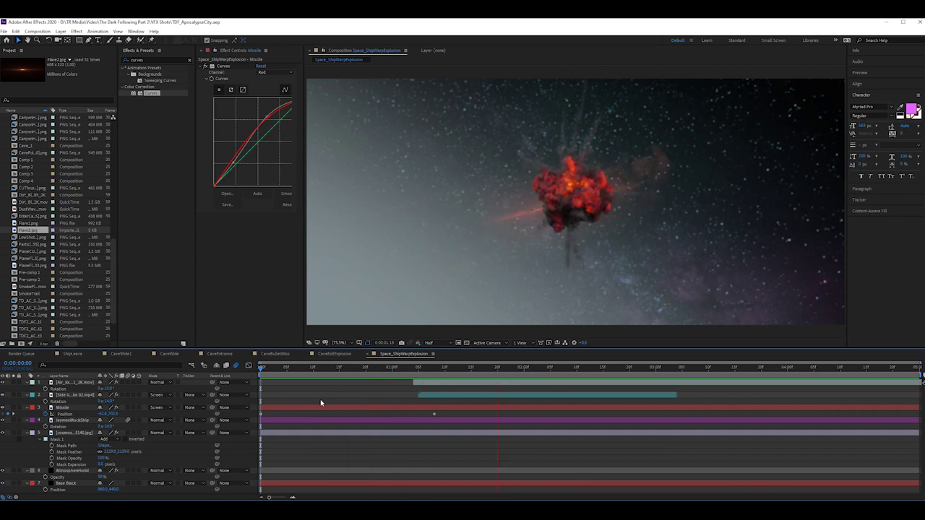
At 0:00:00:14, pull the right and left points of the Missile's mask inward to shorten the streak
left_click(334, 370)
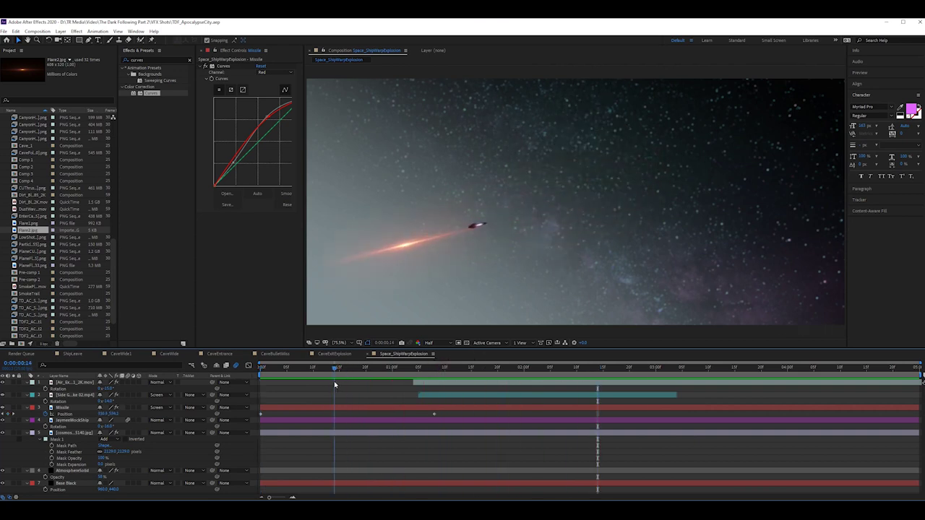
left_click(353, 411)
left_click_drag(487, 226, 434, 241)
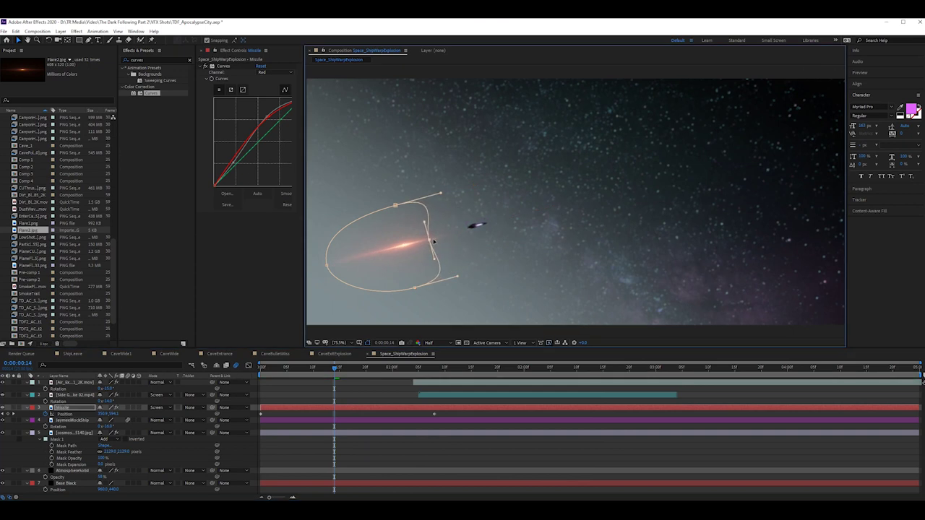
left_click_drag(310, 268, 330, 271)
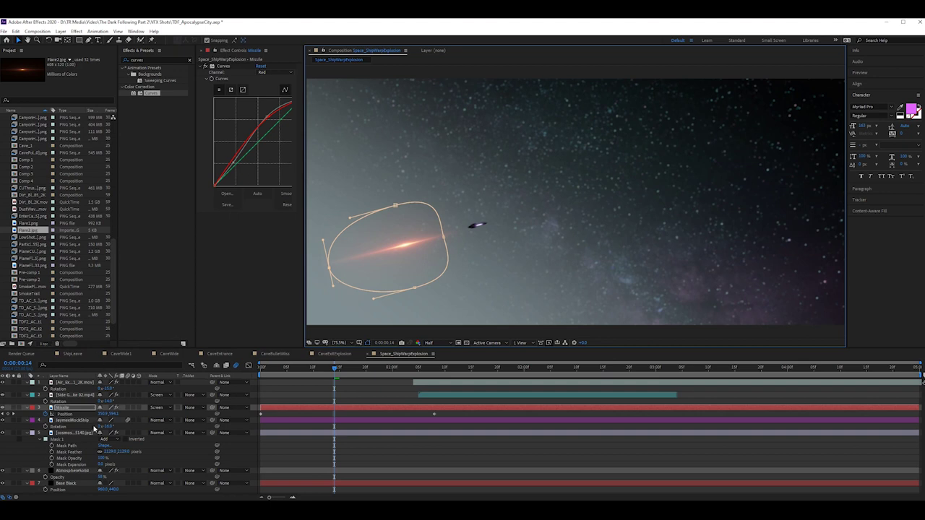
Show the Missile's mask properties, reduce its mask feather, and play back the shot
key("m")
key("m")
key("m")
key("m")
left_click(62, 427)
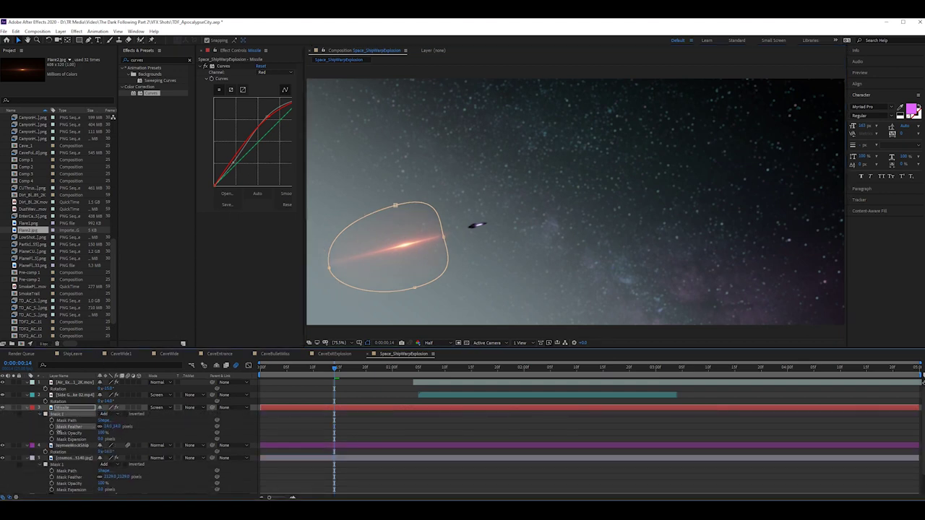
left_click(612, 421)
key("space")
Pull the top and bottom points of the Missile's mask inward to slim the glow and preview the shot
left_click(491, 261)
left_click_drag(512, 172, 512, 203)
left_click_drag(531, 258, 519, 234)
left_click(493, 404)
key("space")
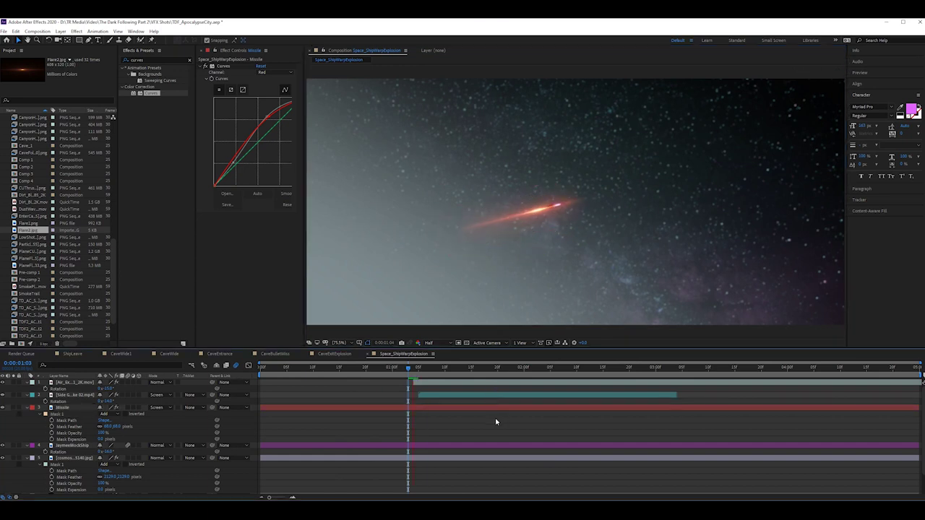
At 0:00:00:16, pull the front point of the Missile's mask back toward the flare and preview the shot
key("space")
left_click_drag(413, 369, 344, 380)
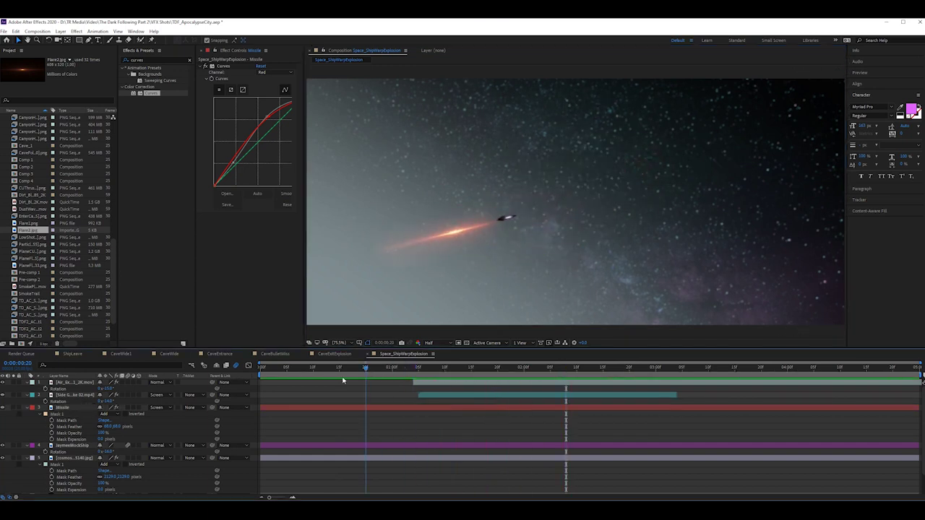
left_click(428, 241)
left_click_drag(463, 232, 433, 240)
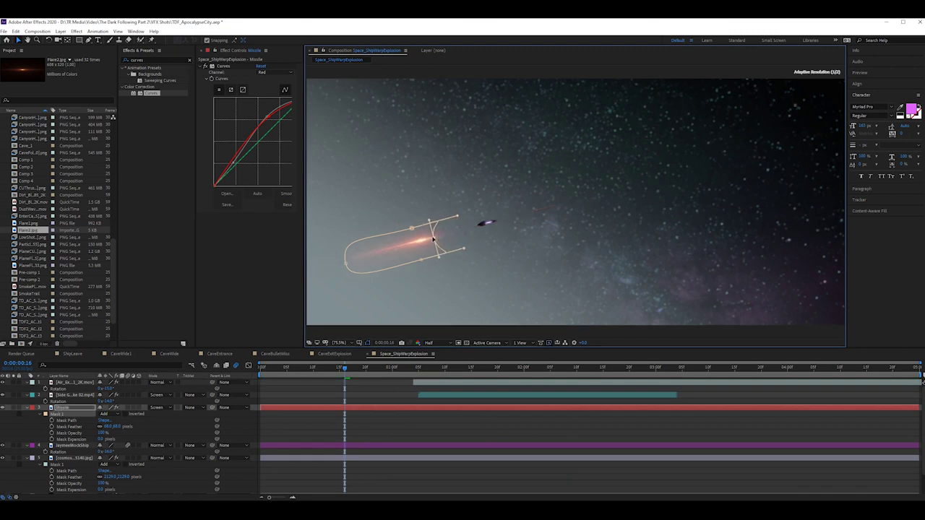
left_click(419, 442)
key("space")
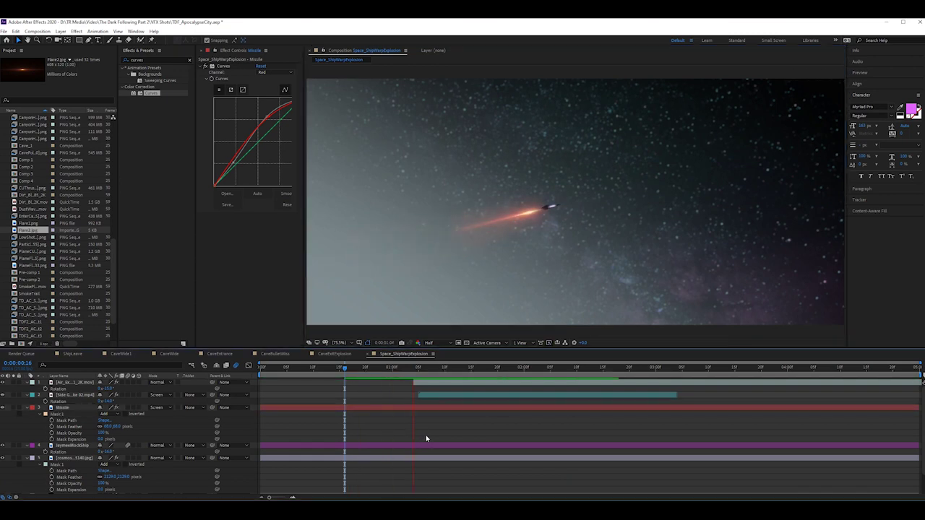
Start keyframing the Missile's Mask Path at 0:00:01:10
left_click(445, 372)
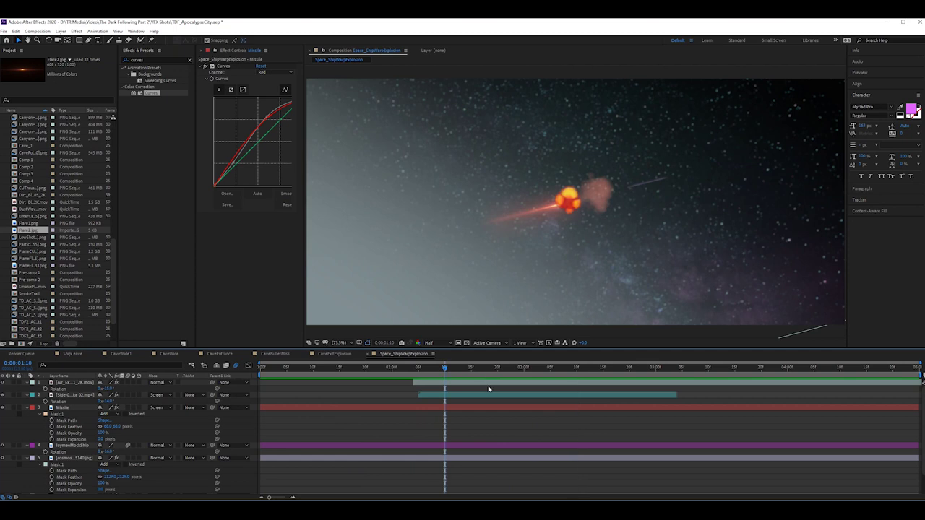
left_click(529, 218)
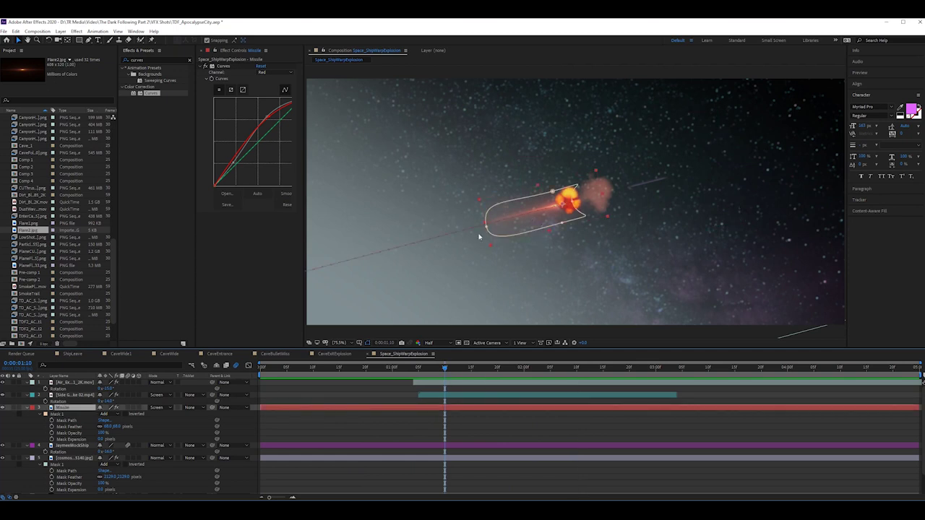
key("m")
key("m")
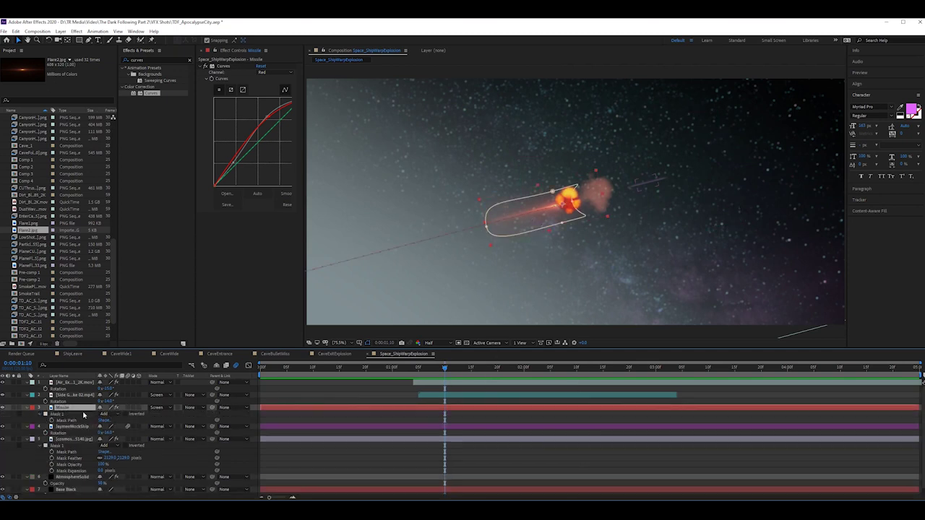
left_click(52, 421)
At 0:00:01:20, collapse the Missile's mask by pulling its rear and lower points in toward the explosion
left_click(416, 414)
left_click_drag(419, 371, 497, 375)
left_click(503, 409)
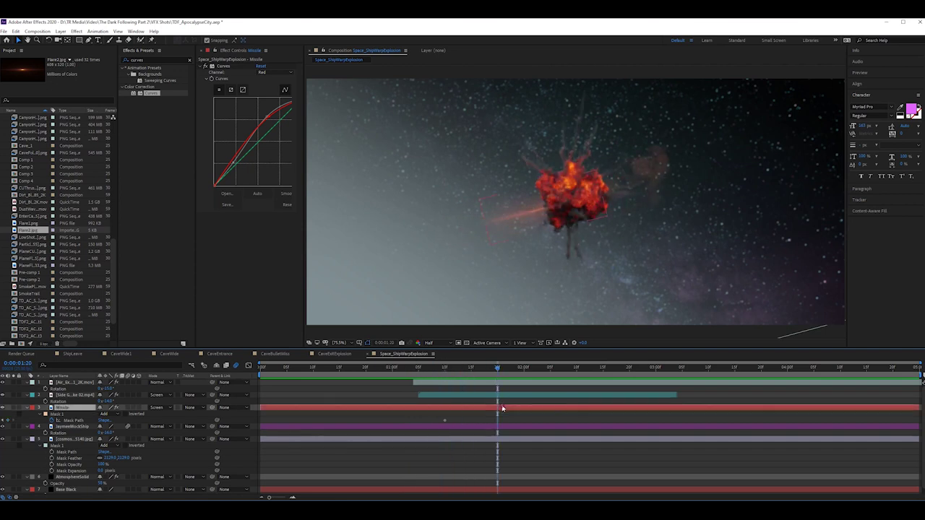
left_click_drag(486, 228, 564, 190)
left_click_drag(563, 222, 571, 214)
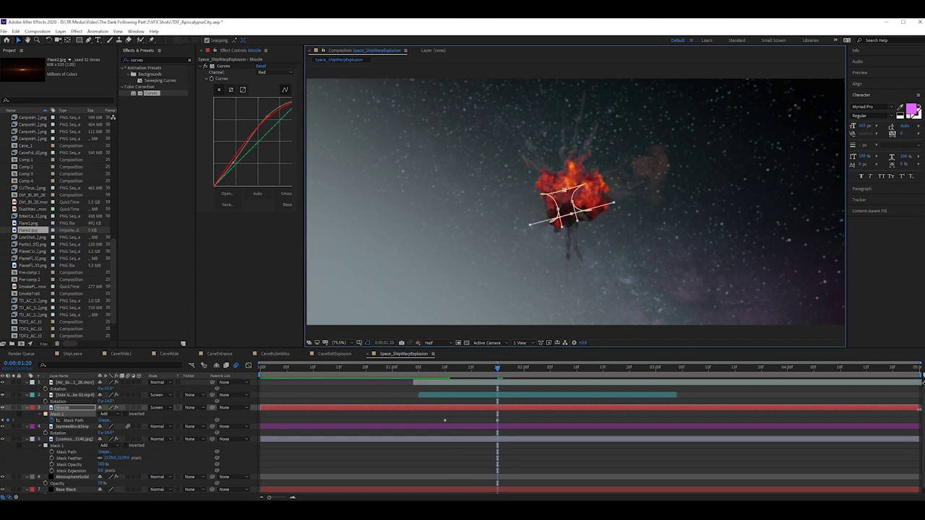
Trim the Missile layer to end at 0:00:01:20 and preview the shot
left_click_drag(918, 408, 505, 402)
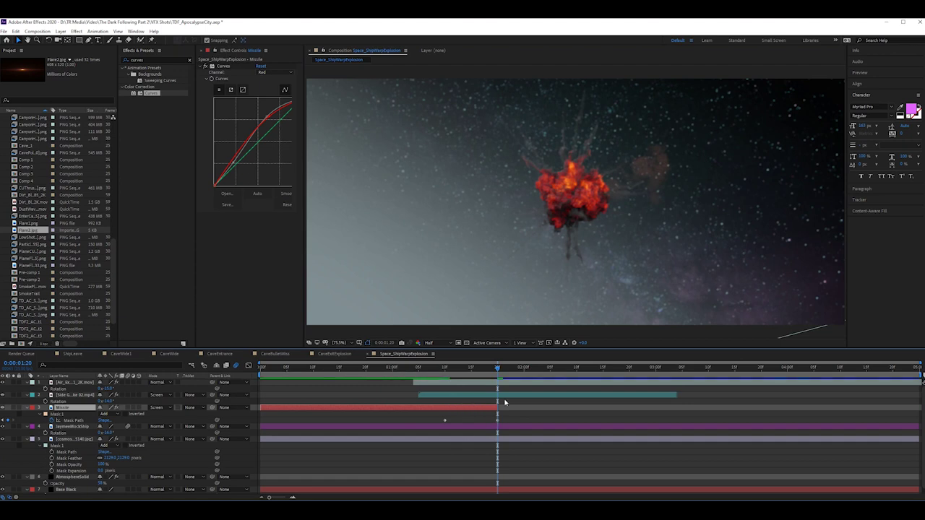
left_click_drag(497, 370, 381, 386)
key("space")
key("space")
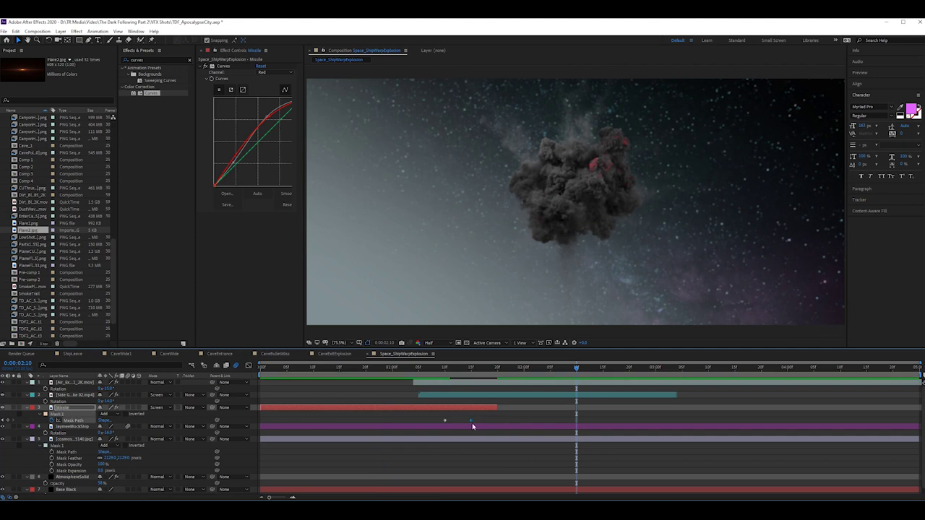
Move the collapsed Mask Path keyframe to about 0:00:01:12, trim the Missile layer to end at about 0:00:01:13, and preview
left_click(429, 369)
key("space")
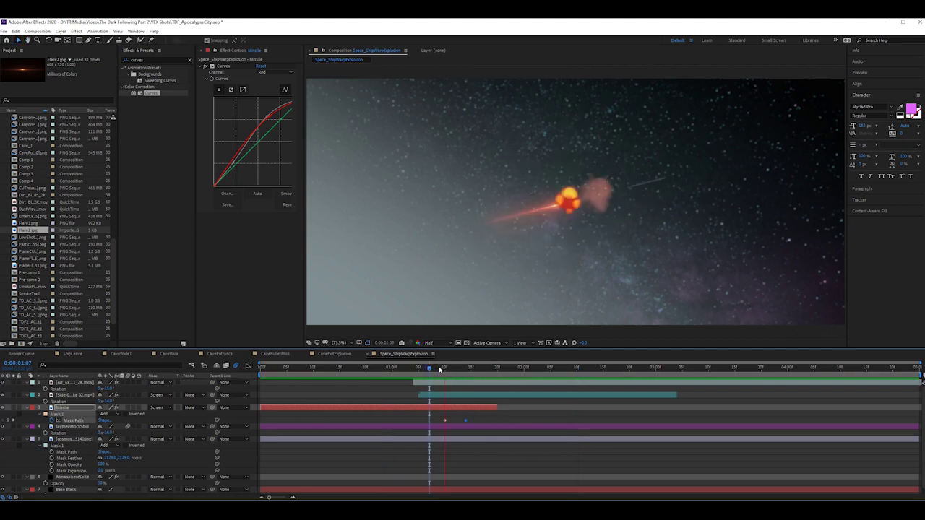
key("space")
mouse_move(459, 424)
left_mouse_down()
mouse_move(471, 408)
mouse_move(460, 408)
left_mouse_up()
left_click(425, 368)
key("space")
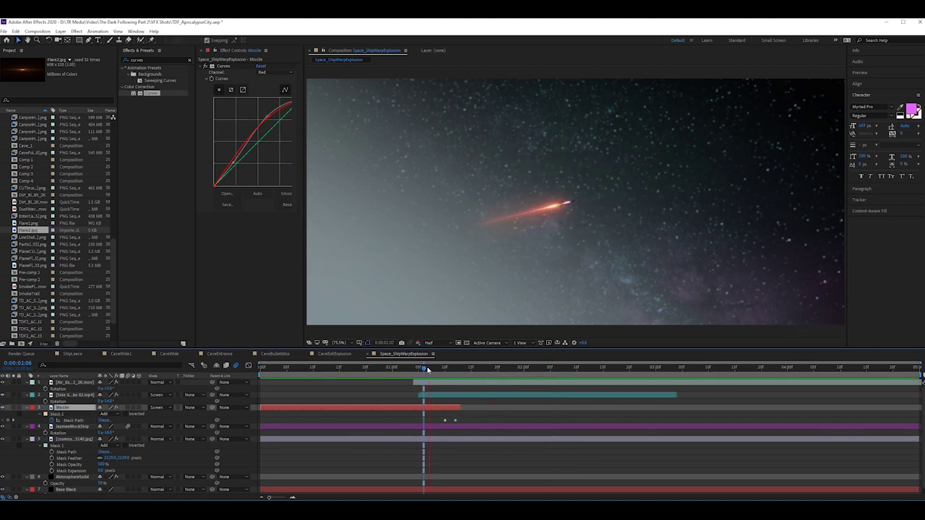
Shift the Missile's two Mask Path keyframes earlier, to about 0:00:01:08 and 0:00:01:10, and preview the impact
key("space")
left_click(435, 420)
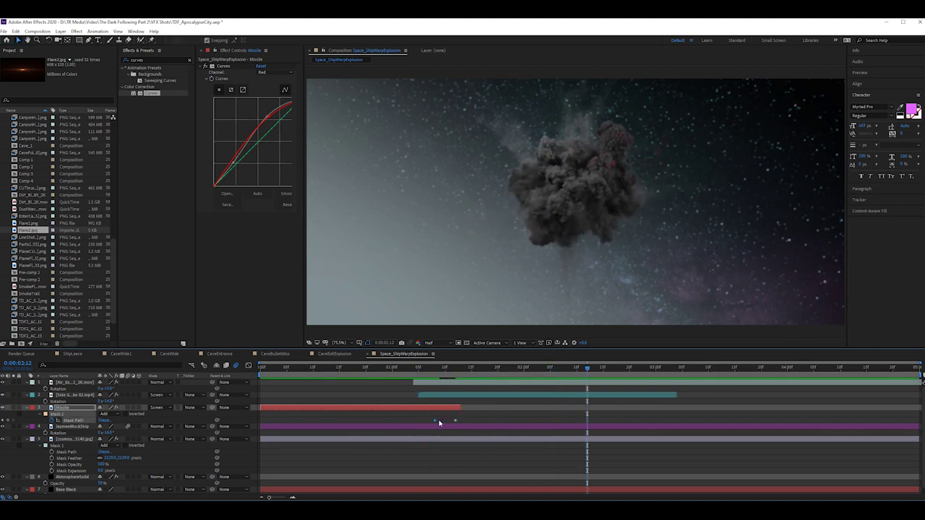
left_click(414, 369)
key("space")
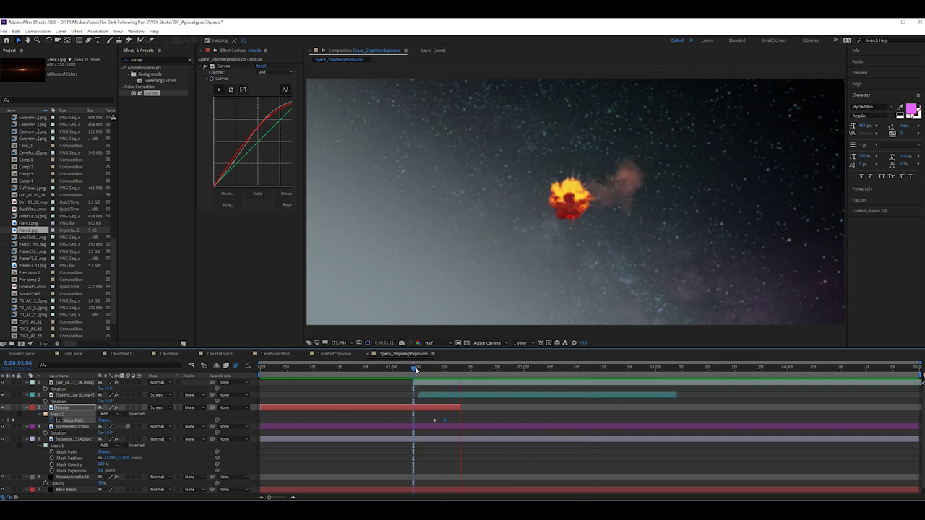
key("space")
Play back the shot from its beginning and check the Missile's approach to the ship around 0:00:00:13
left_click(334, 369)
key("space")
left_click(303, 369)
key("space")
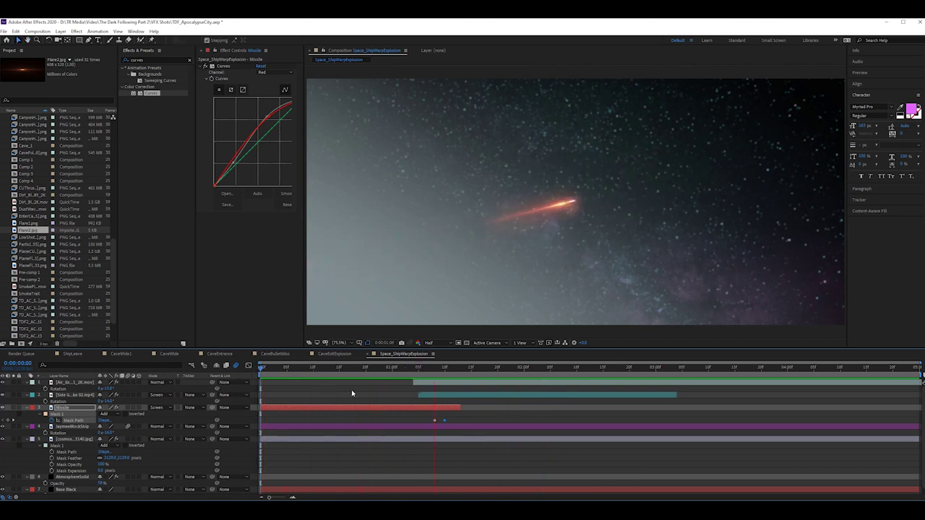
key("space")
left_click_drag(349, 378, 330, 383)
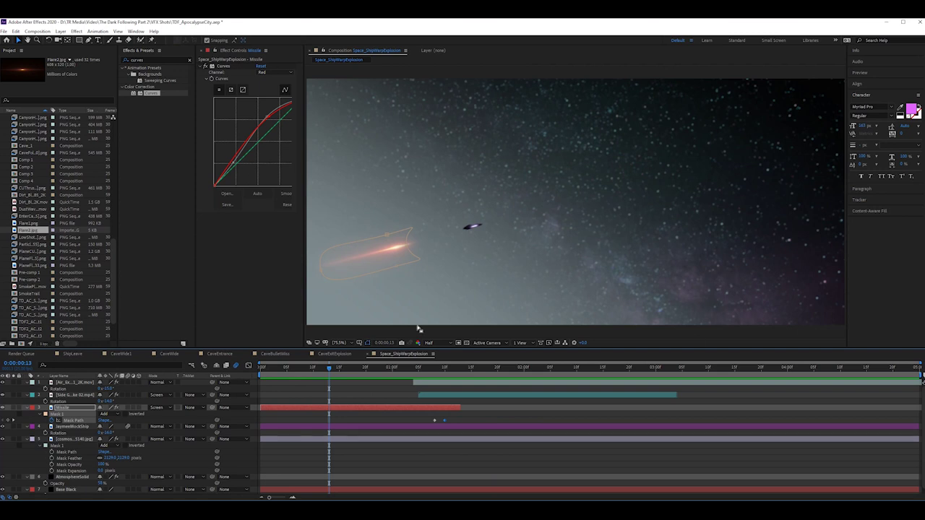
At 0:00:01:10, move the Air_Explosion layer and the footage layer below it together farther along the ship's flight path
left_click_drag(414, 370, 444, 371)
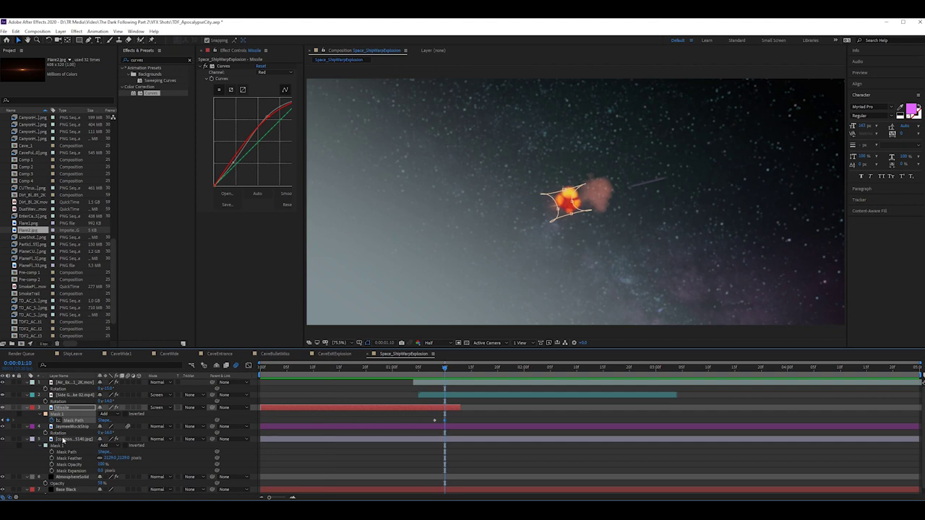
left_click(62, 439)
left_click(71, 427, "ctrl")
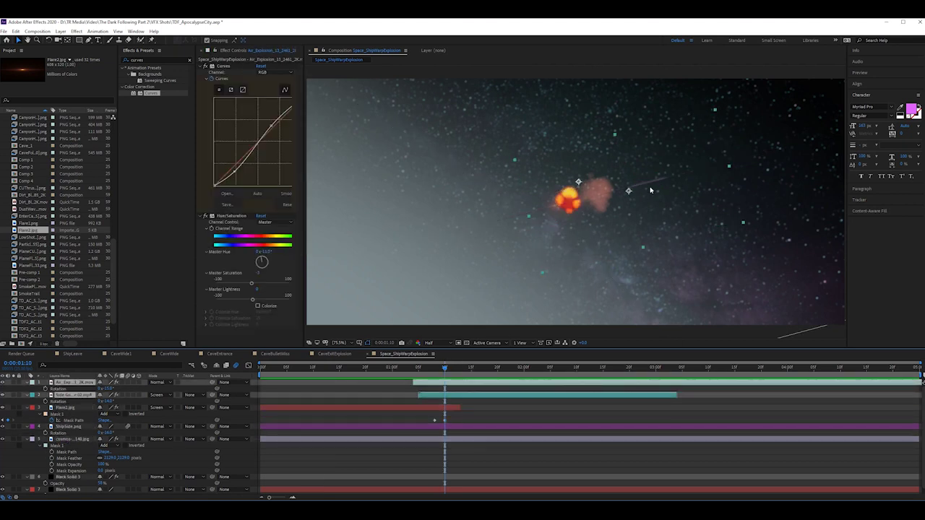
mouse_move(597, 209)
left_mouse_down()
mouse_move(698, 198)
mouse_move(686, 187)
left_mouse_up()
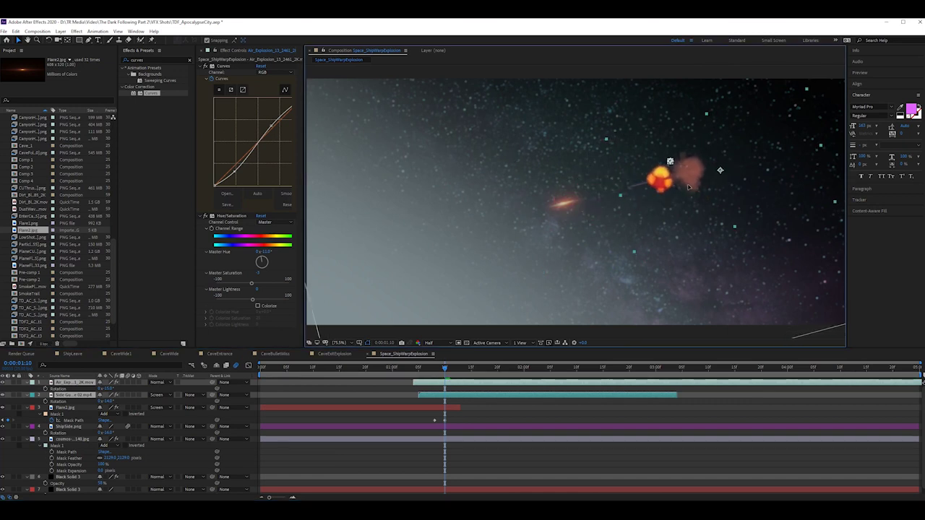
Shift the ship's last two Position keyframes one frame later and move the ship onto the explosion at 0:00:01:10
left_click(78, 427)
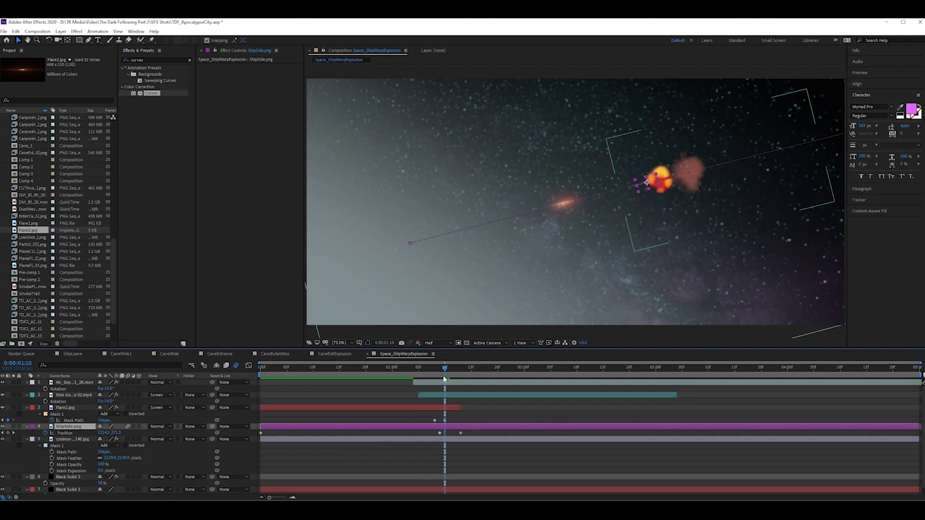
left_click(485, 439)
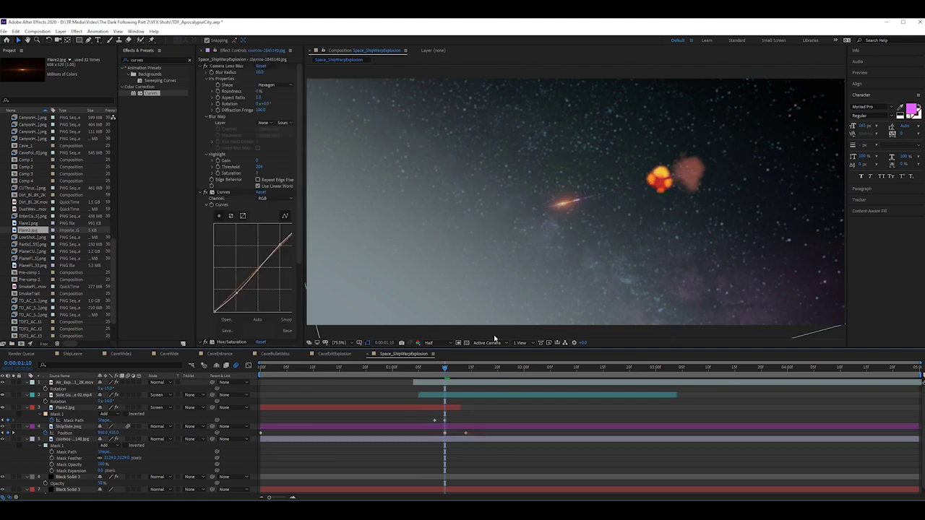
left_click(464, 433)
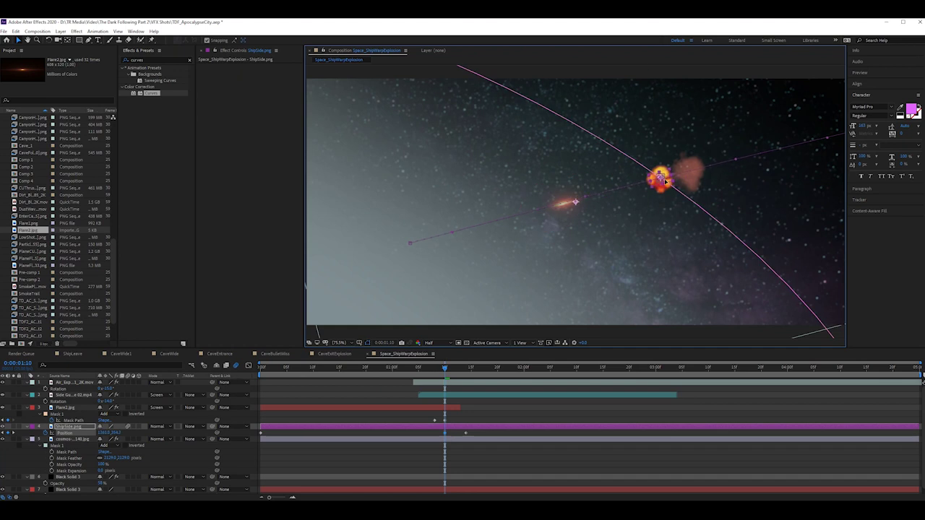
Show the Missile's Position and move it along its path up to the explosion at 0:00:01:09
left_click(568, 206)
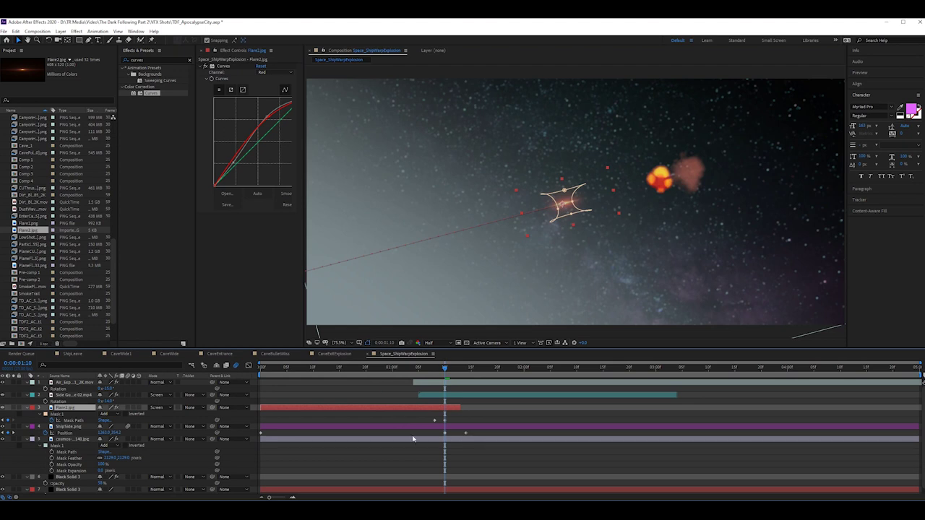
key("p")
left_click(440, 367)
left_click_drag(566, 203, 649, 187)
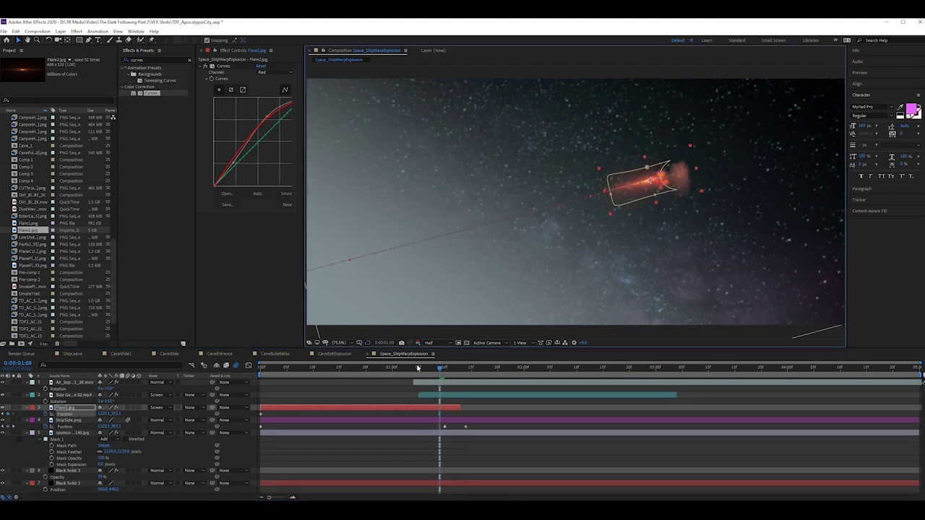
At 0:00:00:00, move the Missile's starting position farther outside the frame, back along its flight path
key("Home")
scroll(422, 231, "down", 4)
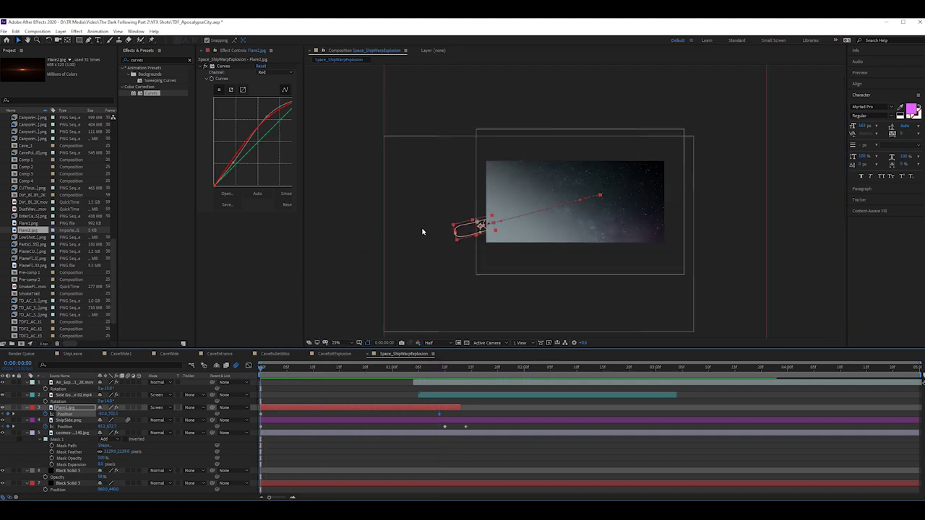
left_click_drag(470, 233, 419, 245)
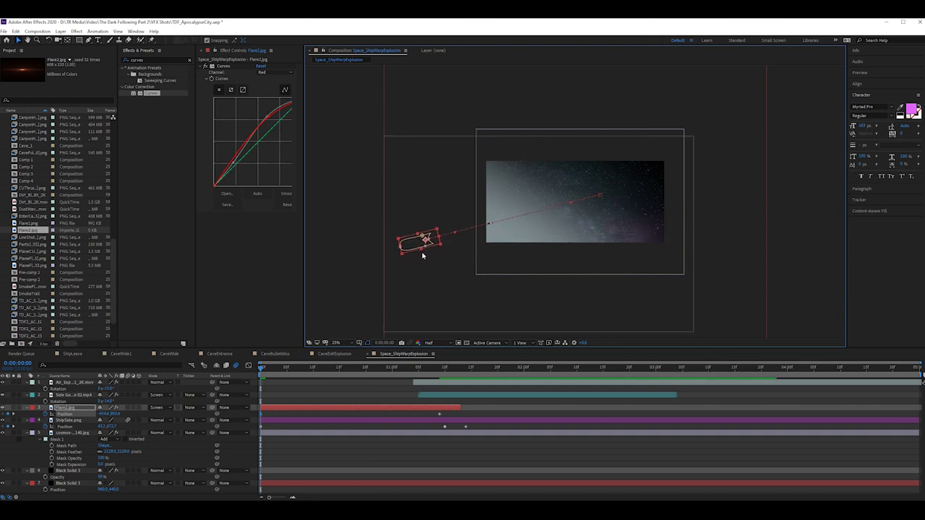
left_click(336, 343)
left_click(349, 352)
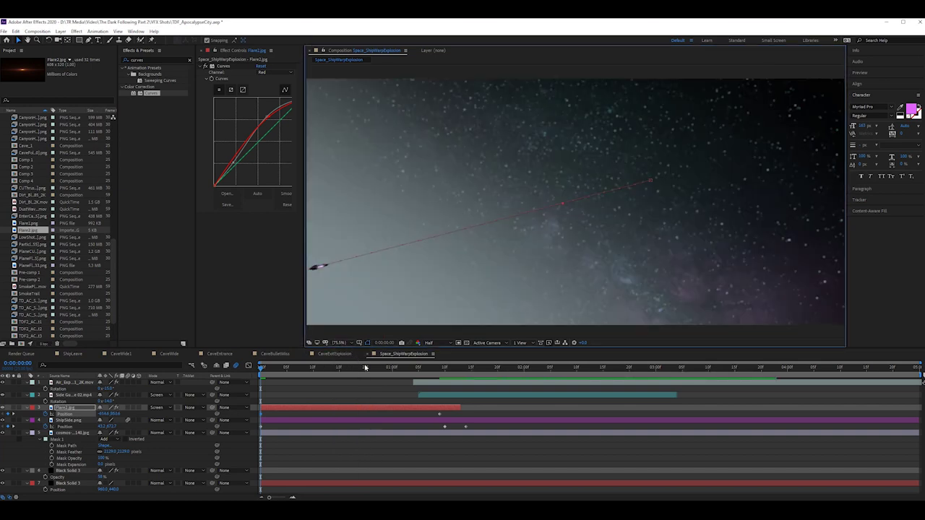
Play back the shot and check the Missile's distance behind the ship around 0:00:00:20
key("space")
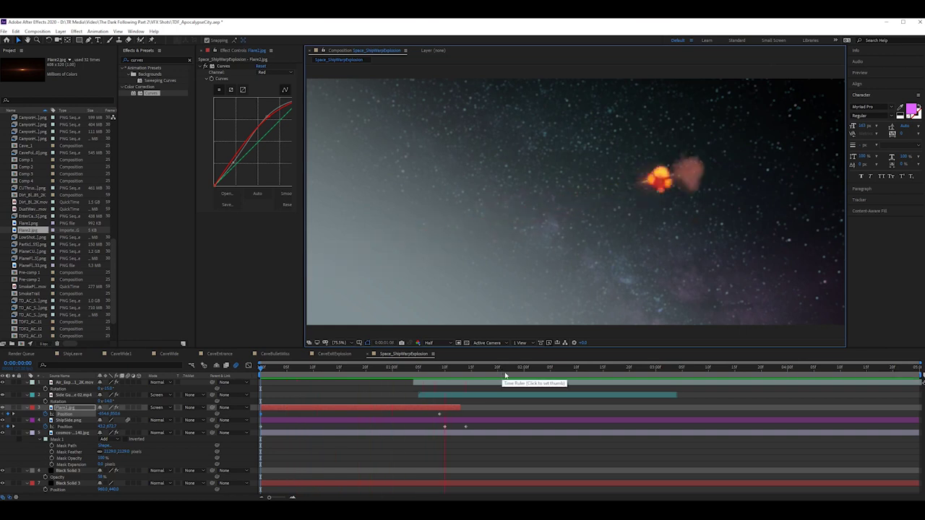
key("space")
key("space")
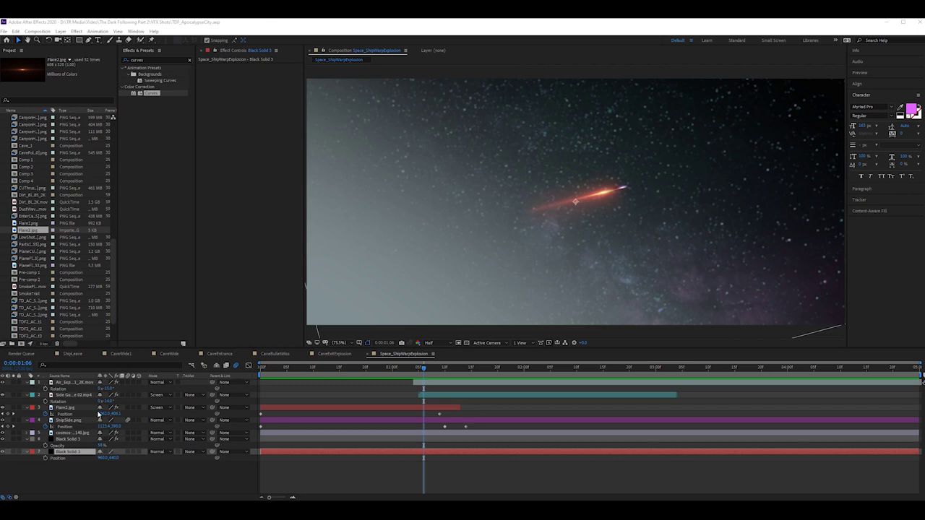
left_click(444, 388)
left_click_drag(424, 369, 365, 368)
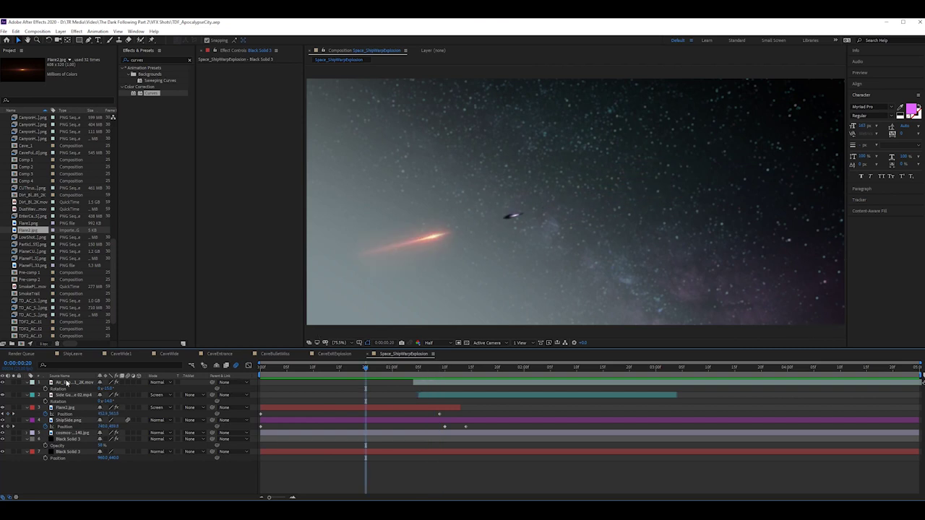
Add Null 1 from the project's Solids folder to the composition as the lowest layer, starting at 0:00:00:00
scroll(65, 255, "down", 2)
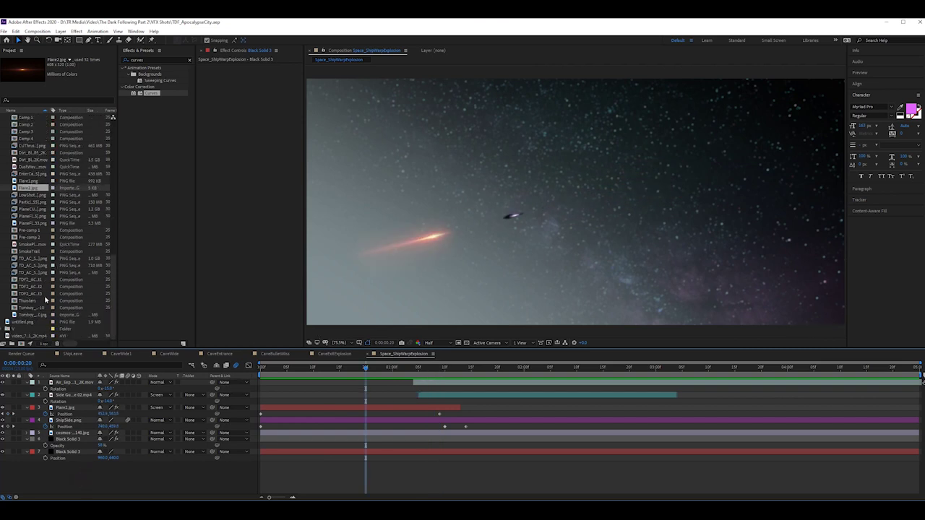
scroll(46, 300, "down", 10)
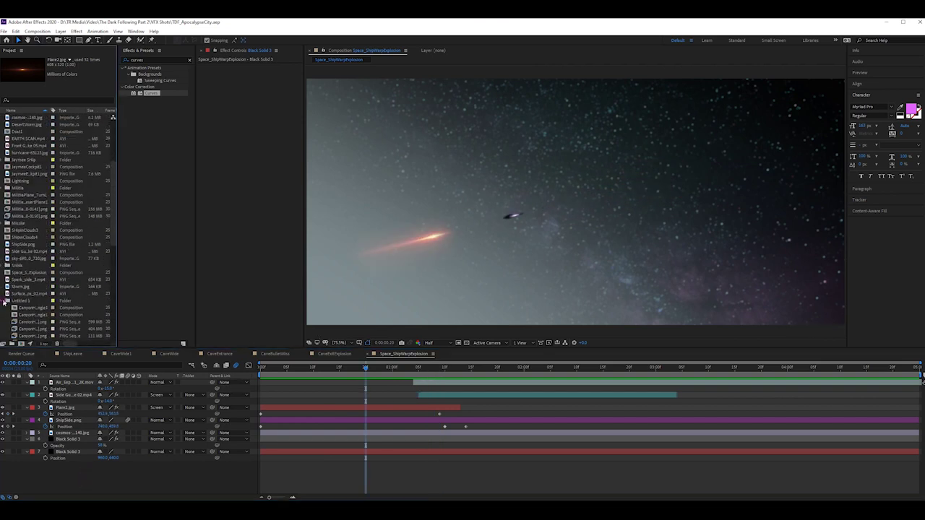
left_click(6, 301)
left_click(5, 287)
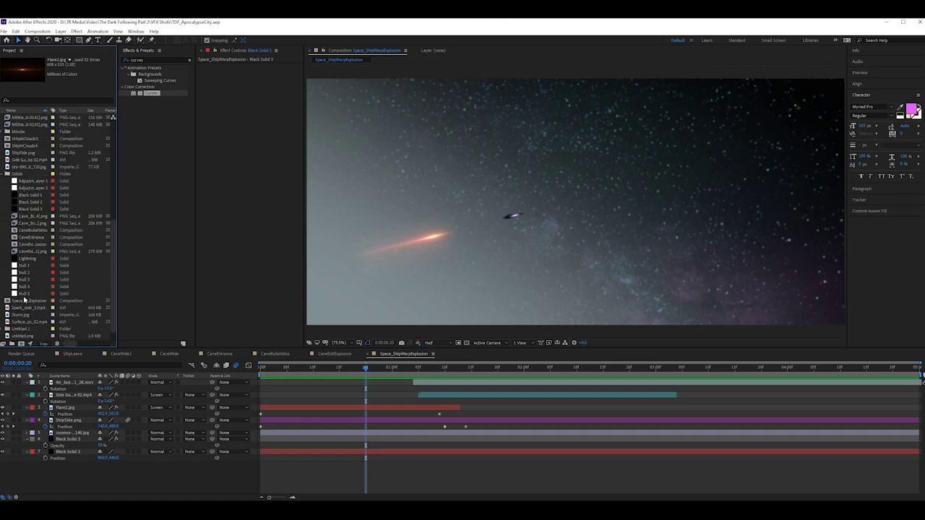
left_click_drag(31, 272, 264, 479)
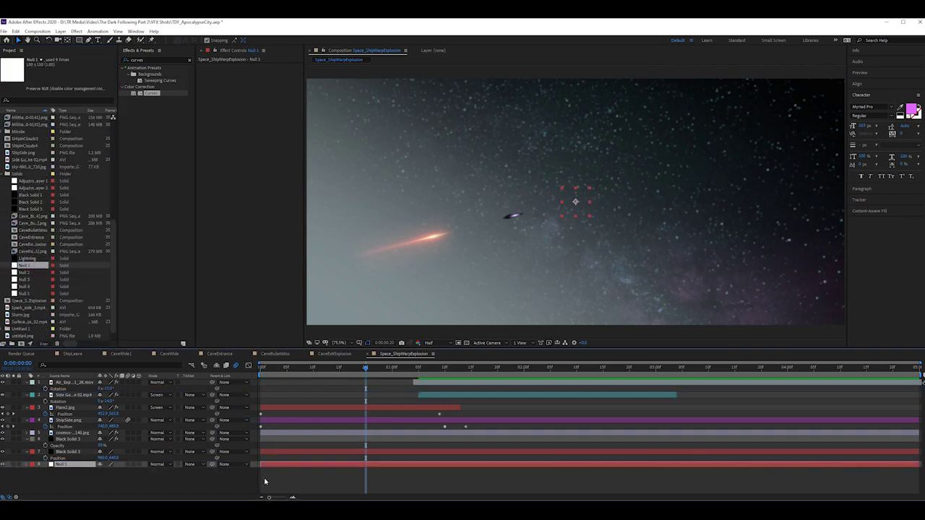
Rename the new null layer as ShakeyShakey and set its label colour to Green
key("Return")
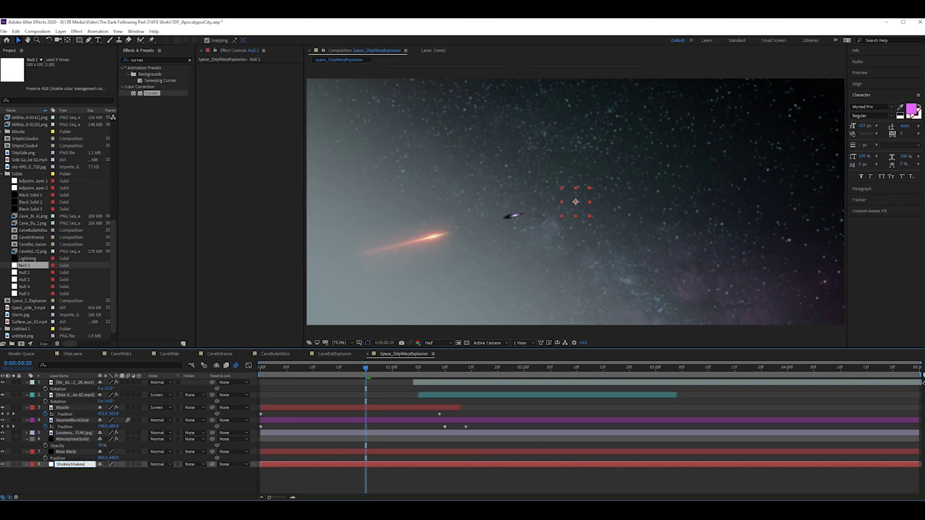
key("Return")
left_click(31, 464)
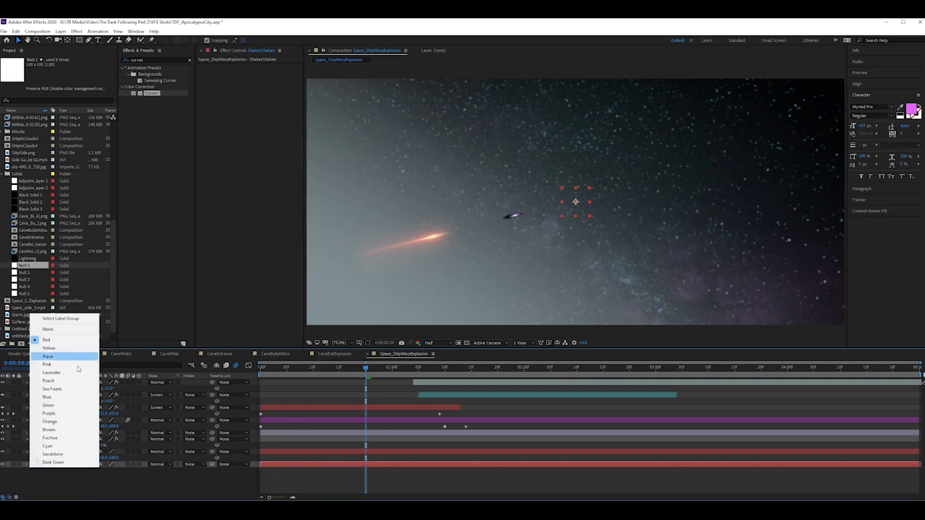
left_click(67, 406)
Parent all seven layers from the air explosion down to Base Black to the ShakeyShakey null
left_click(79, 462)
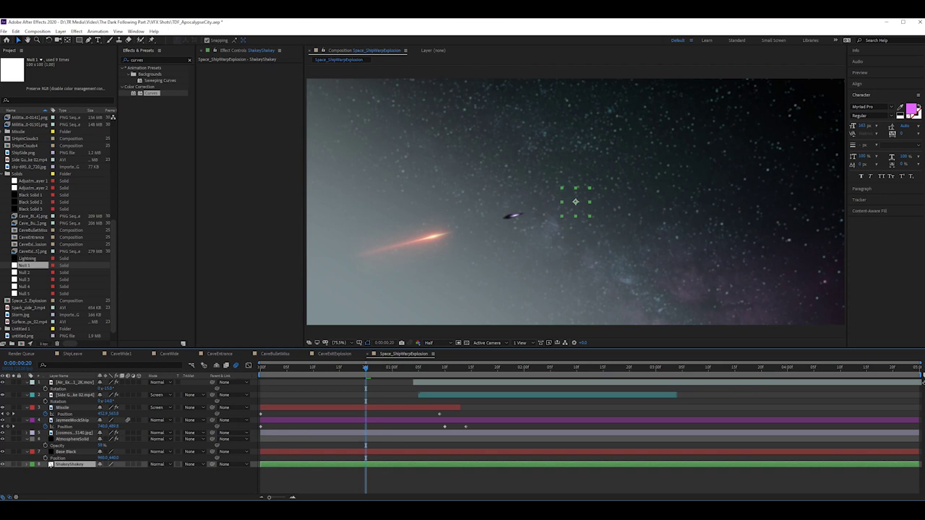
left_click(67, 453)
left_click(80, 384)
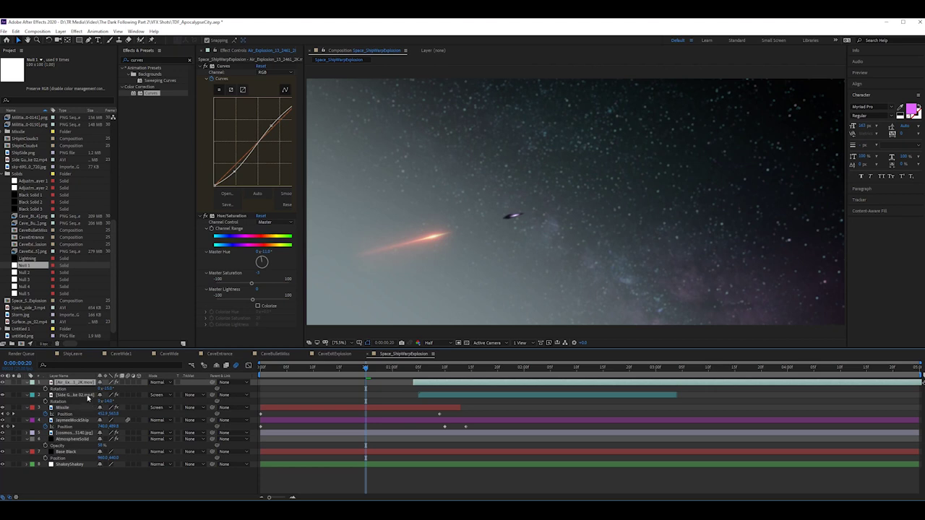
left_click(73, 451, "shift")
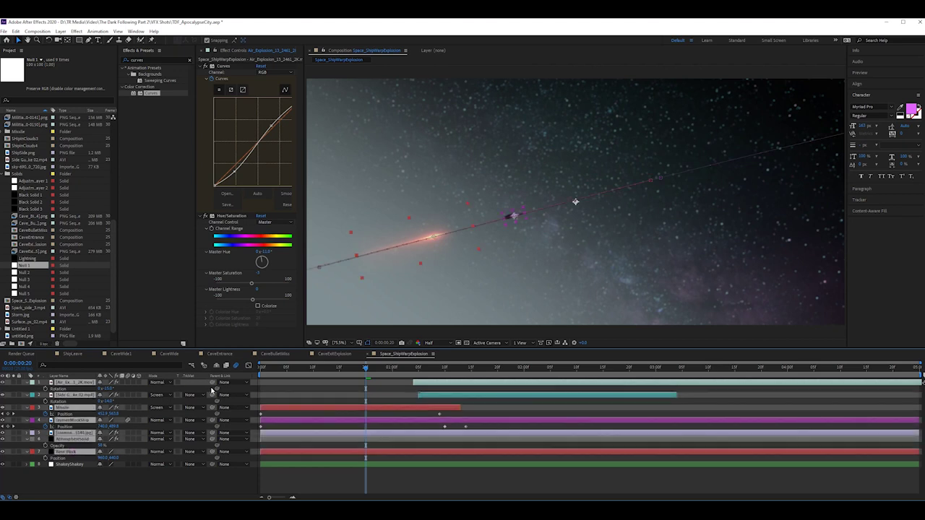
left_click_drag(212, 383, 78, 468)
left_click(343, 479)
Play back a short stretch of the shot and save the project
key("space")
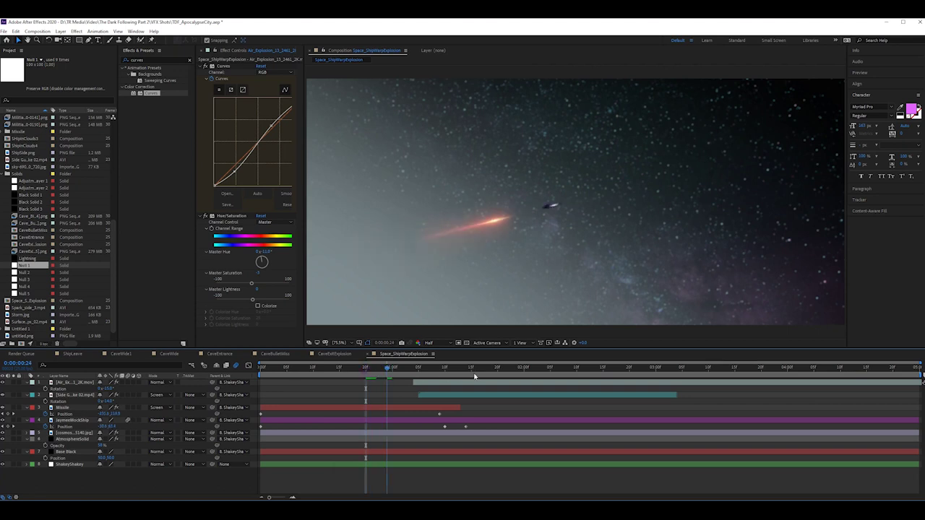
key("space")
key("ctrl+s")
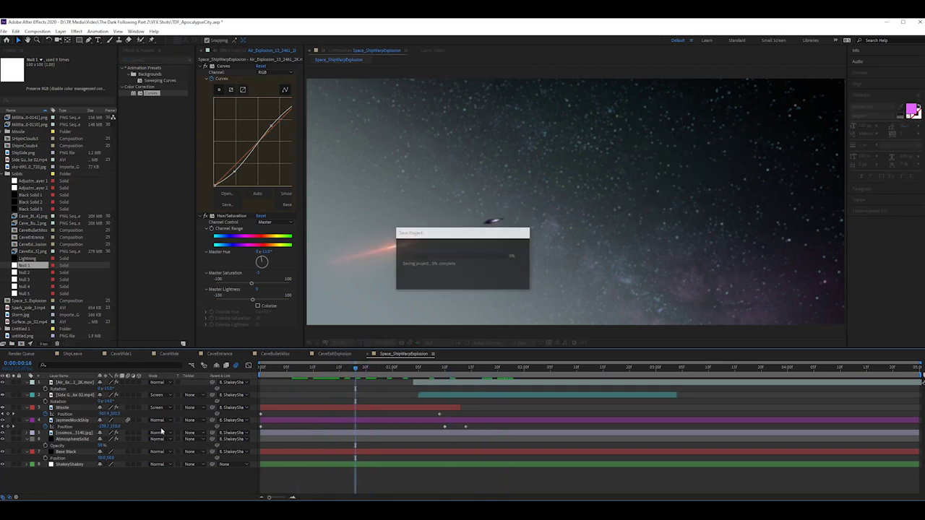
Show ShakeyShakey's Position and give it the expression wiggle(5,5)
left_click(80, 464)
key("p")
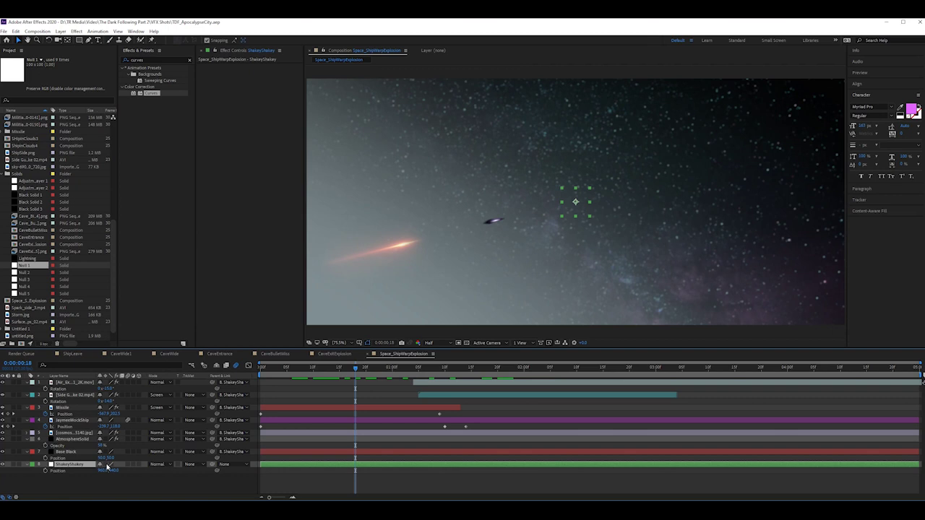
left_click(45, 473, "alt")
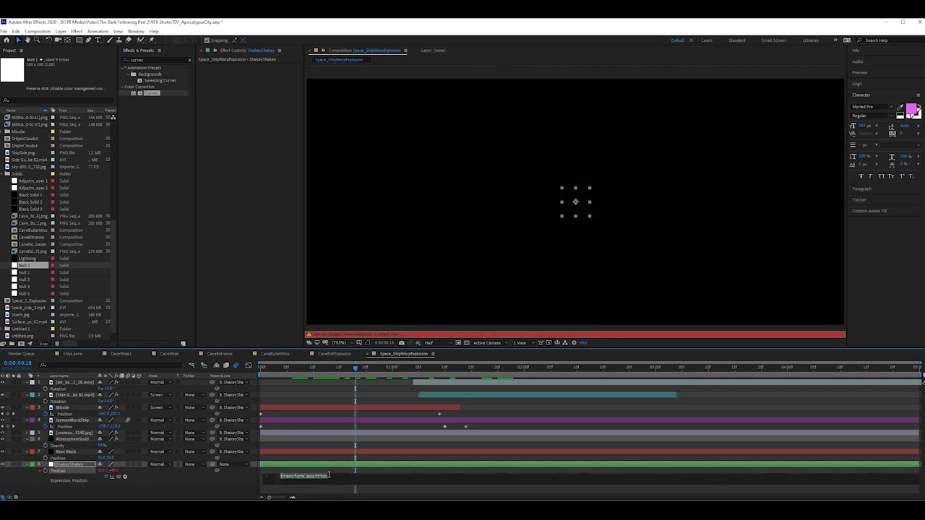
type("wigg")
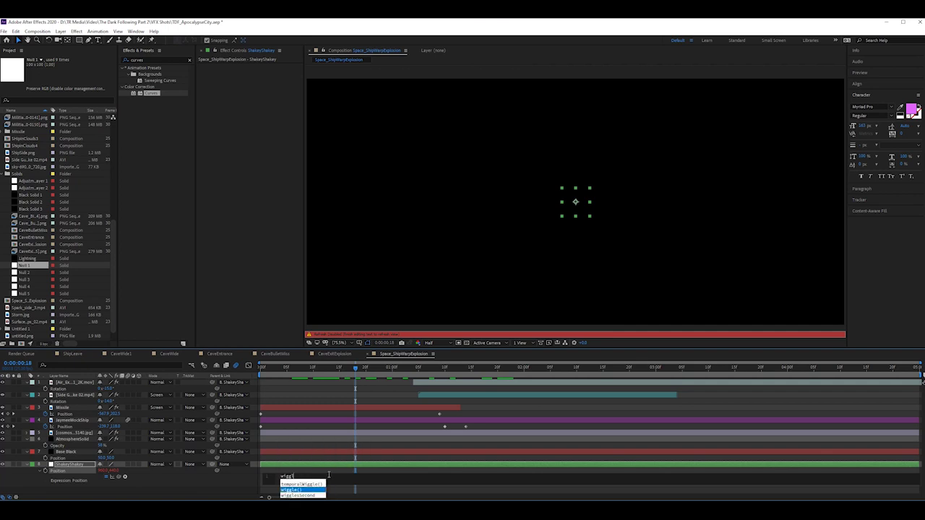
type("le")
key("Return")
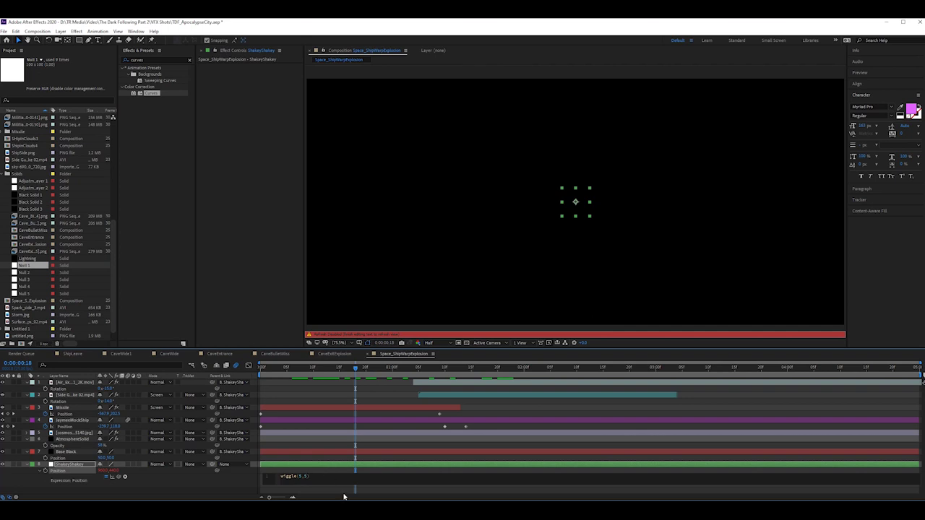
left_click(403, 461)
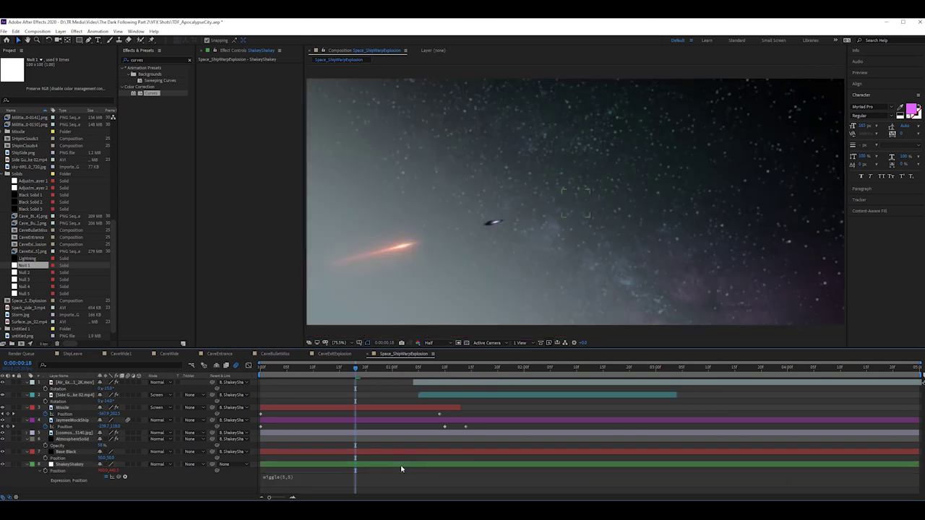
Play back the shot from 0:00:00:00 and check the strength of the camera shake
key("Home")
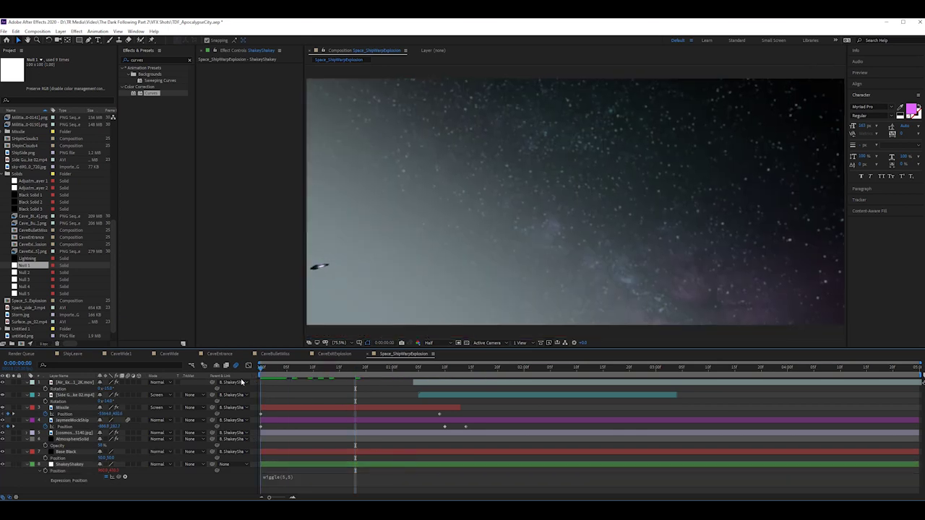
key("space")
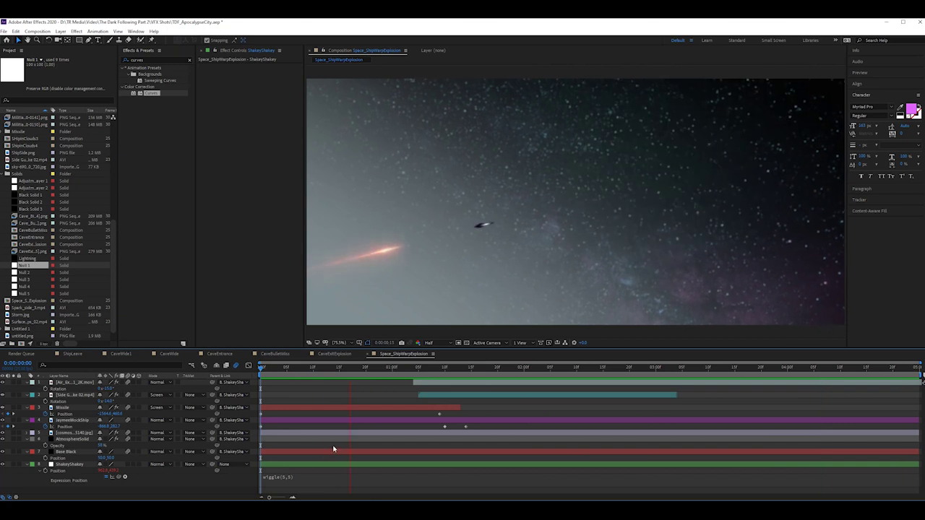
key("space")
Edit ShakeyShakey's Position wiggle expression so its frequency is 2
left_click(288, 480)
left_click_drag(299, 477, 306, 476)
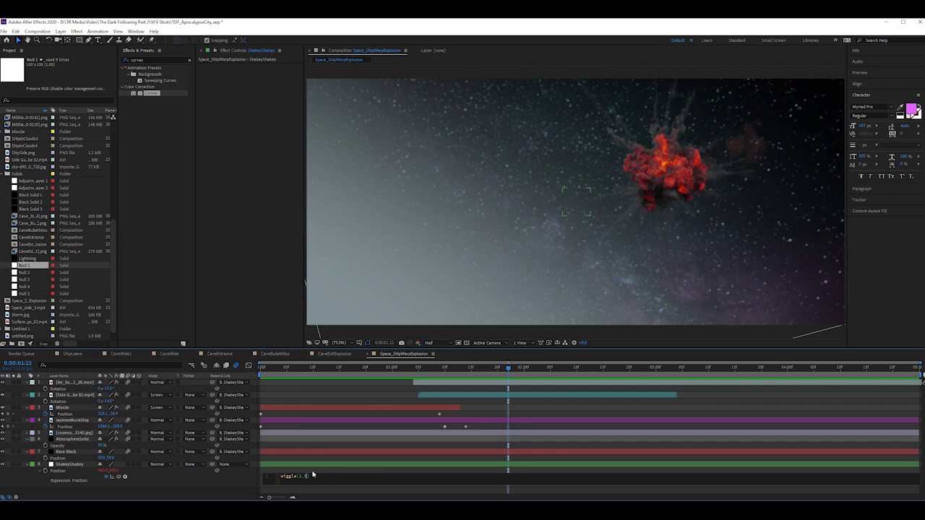
left_click(319, 449)
Play back the shot from about 0:00:00:22 through the explosion and check the ship's warp-out
key("space")
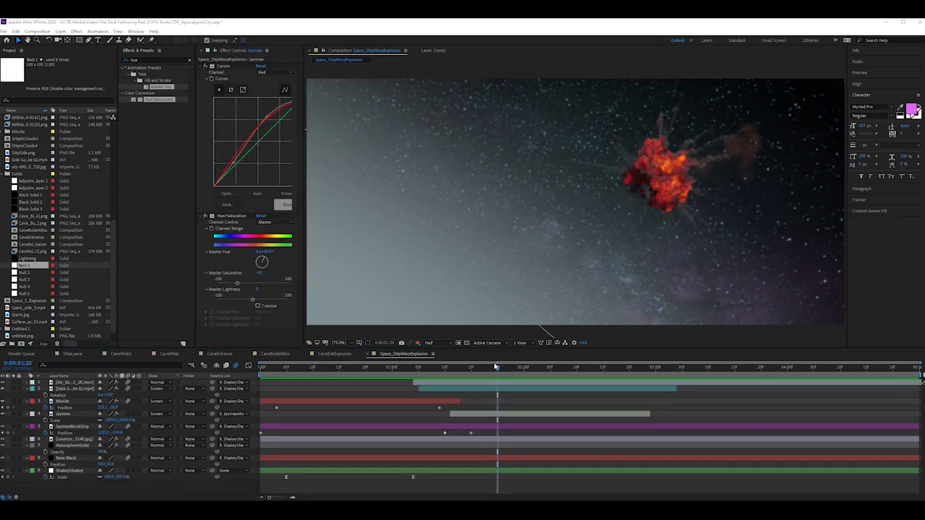
key("space")
key("space")
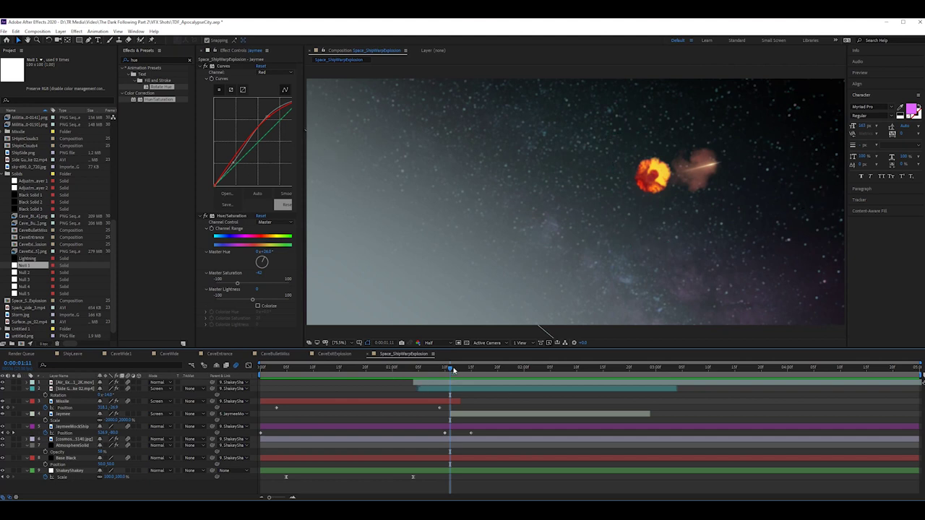
left_click(376, 368)
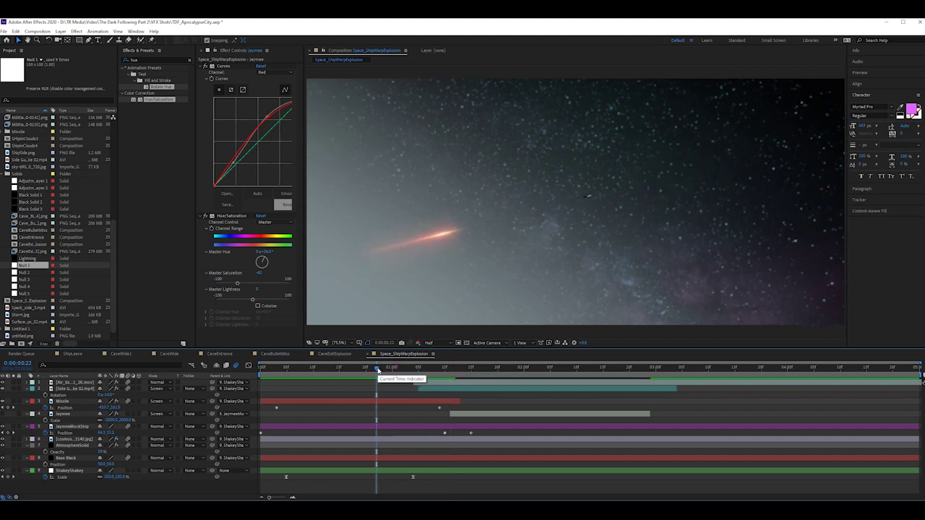
key("space")
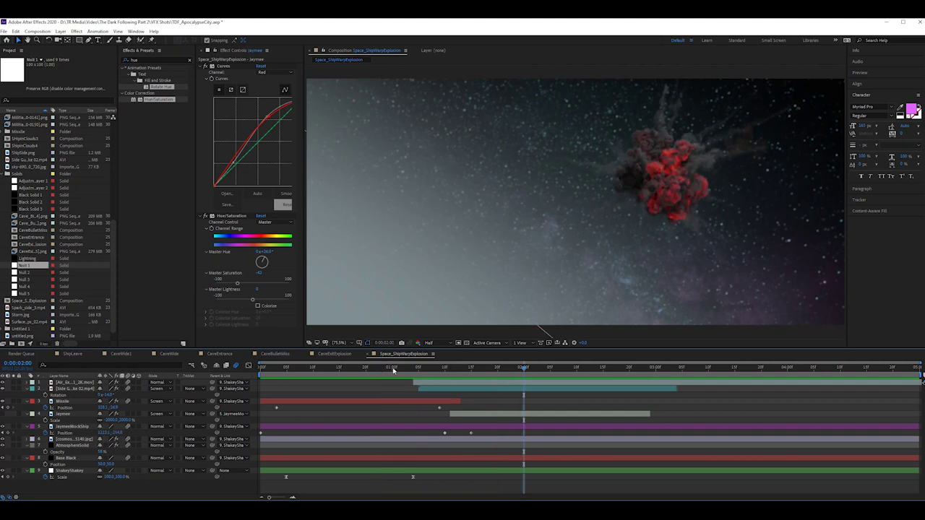
mouse_move(453, 369)
left_mouse_down()
mouse_move(466, 369)
mouse_move(445, 384)
mouse_move(466, 381)
mouse_move(451, 371)
mouse_move(472, 372)
mouse_move(261, 390)
mouse_move(297, 395)
mouse_move(180, 434)
left_mouse_up()
Show ShakeyShakey's Scale keyframes and examine the frame at 0:00:00:05 and at the following keyframe
left_click(74, 470)
key("s")
key("s")
key("space")
mouse_move(331, 396)
left_mouse_down()
mouse_move(402, 391)
mouse_move(283, 419)
mouse_move(395, 392)
mouse_move(332, 398)
mouse_move(384, 397)
left_mouse_up()
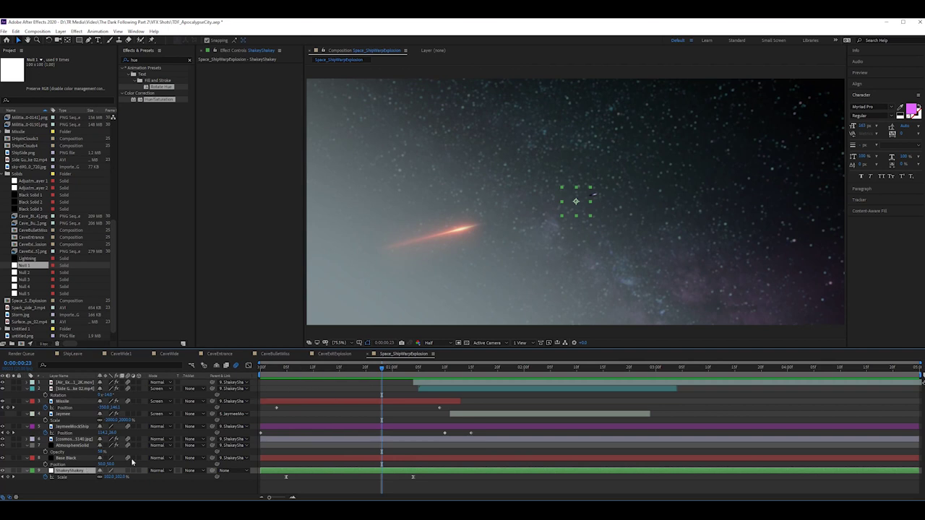
left_click(286, 370)
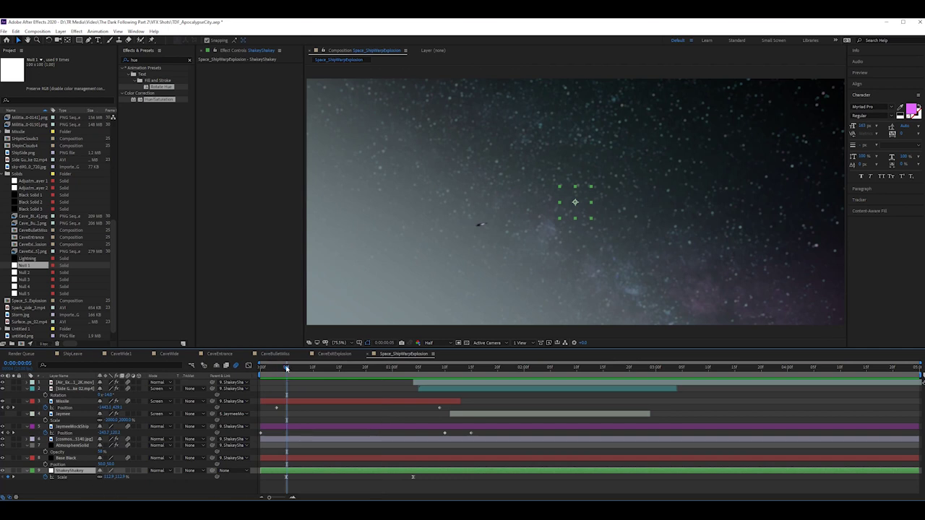
key("k")
Examine ShakeyShakey's eased Scale curve in the Graph Editor while previewing the zoom, and return to the layer bars
left_click(249, 367)
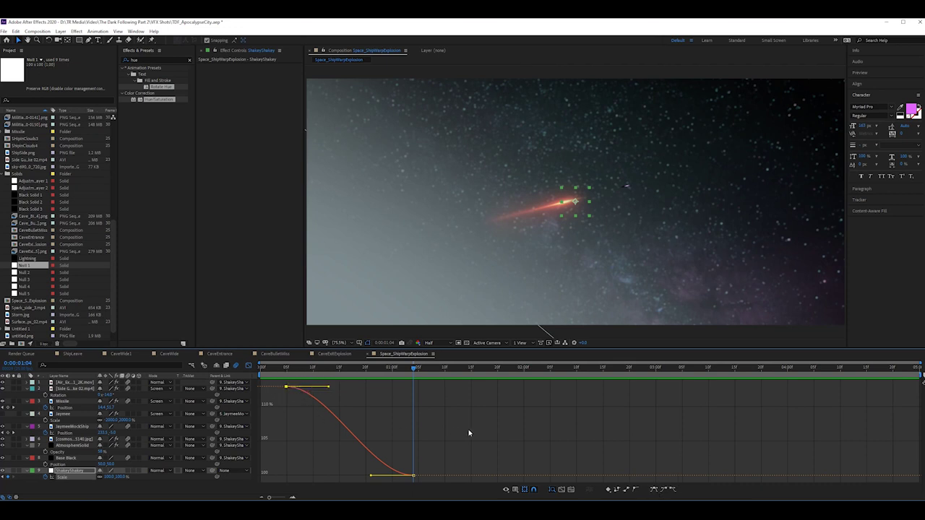
mouse_move(292, 370)
left_mouse_down()
mouse_move(271, 370)
mouse_move(415, 390)
left_mouse_up()
key("space")
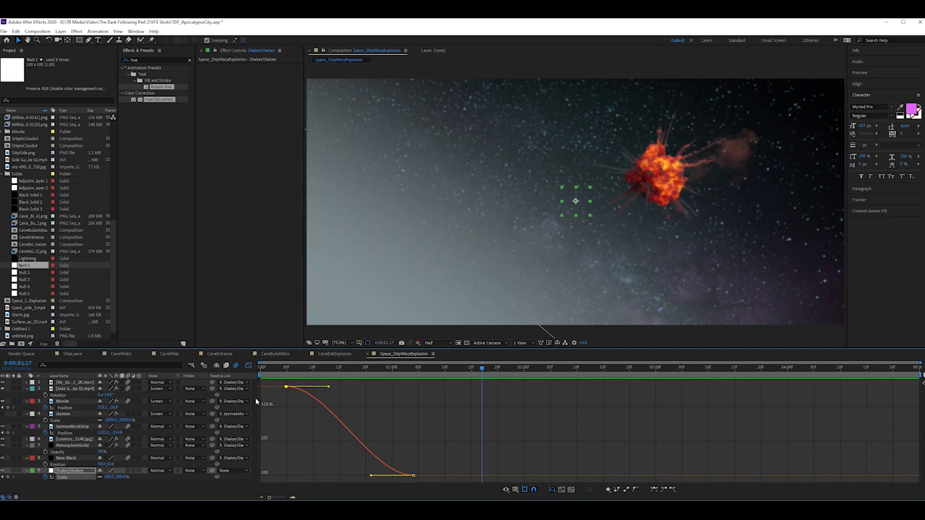
key("Home")
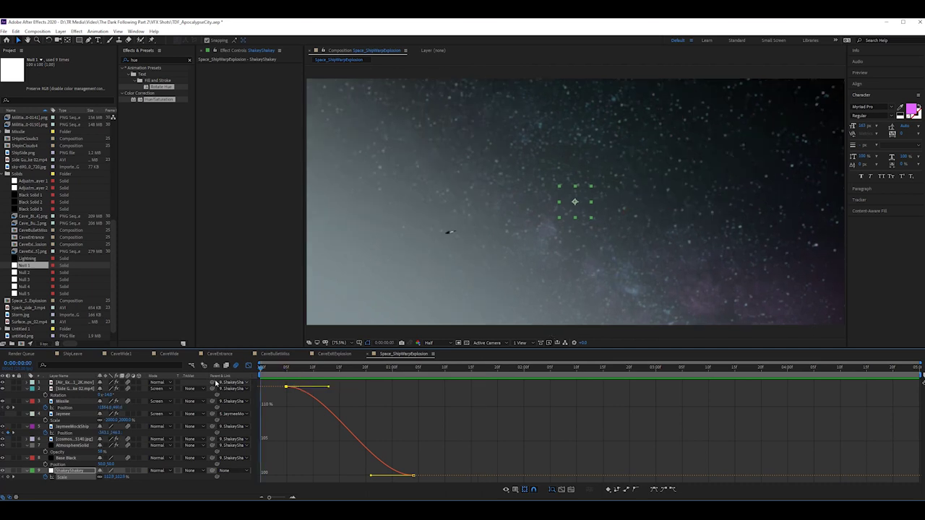
left_click(248, 366)
Play back the full shot and inspect the warp flare on the ship at 0:00:01:11
key("space")
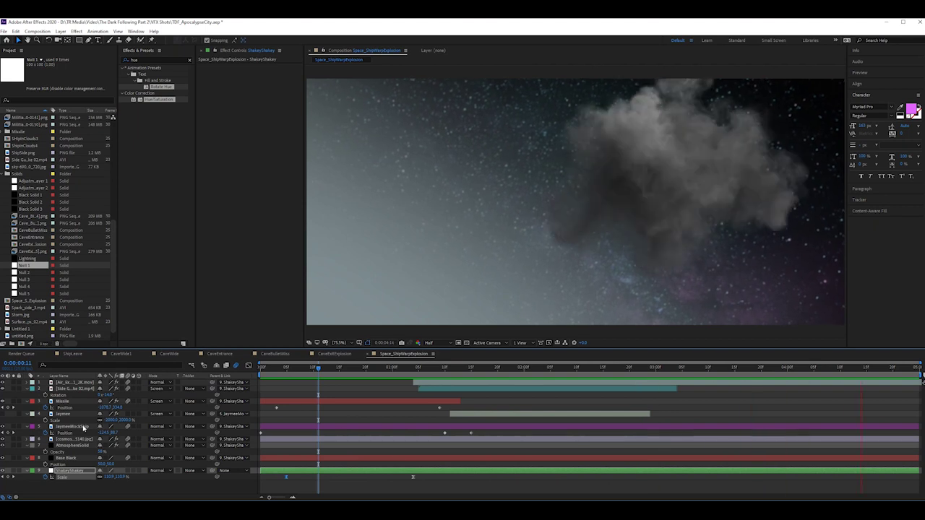
key("space")
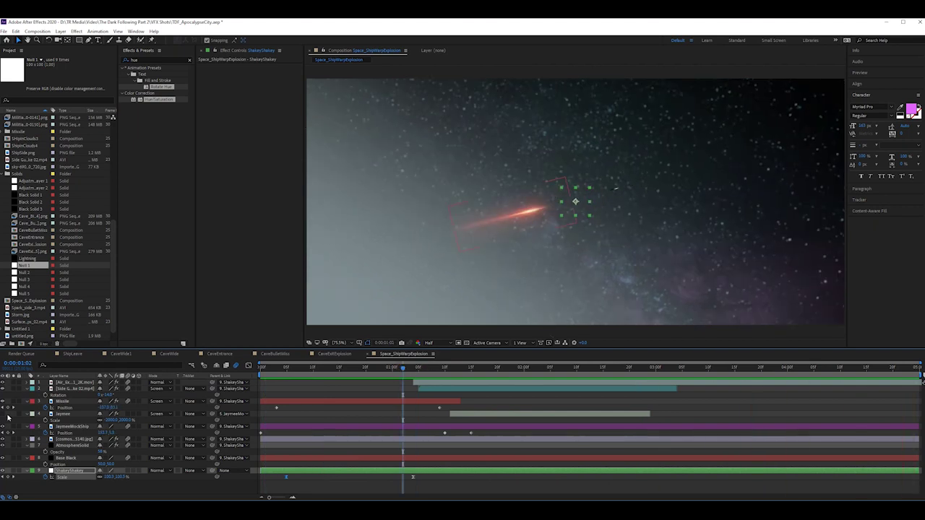
left_click_drag(402, 370, 450, 374)
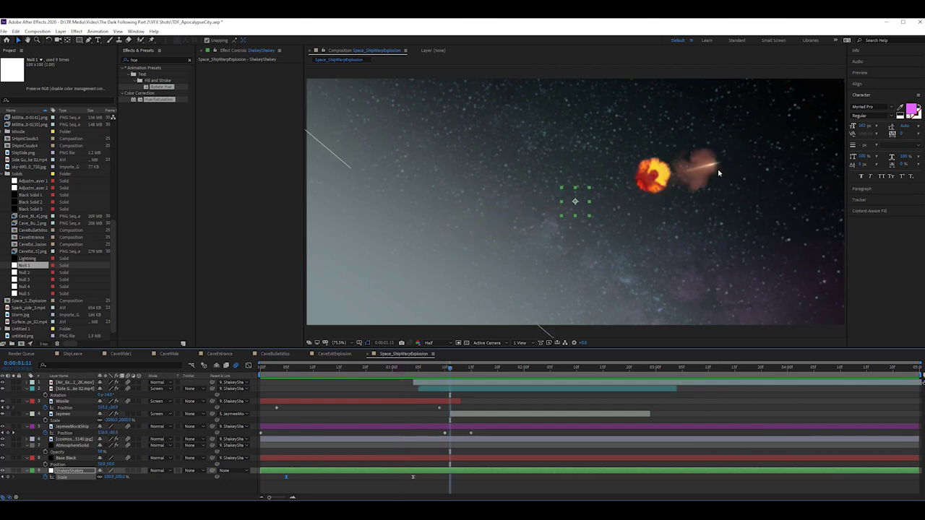
Examine the ship layer and the Hue/Saturation settings of the flare parented to it, and go back to 0:00:00:20
left_click(198, 415)
left_click(72, 427)
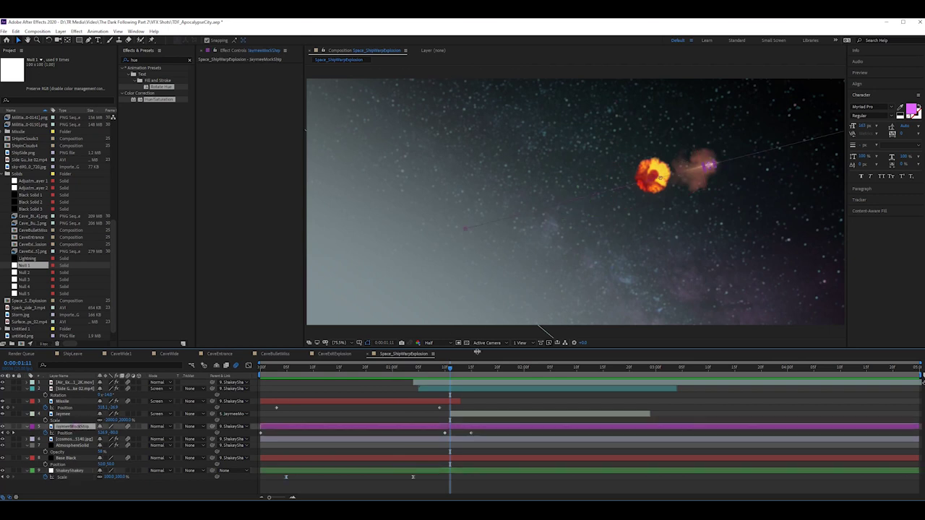
left_click(72, 414)
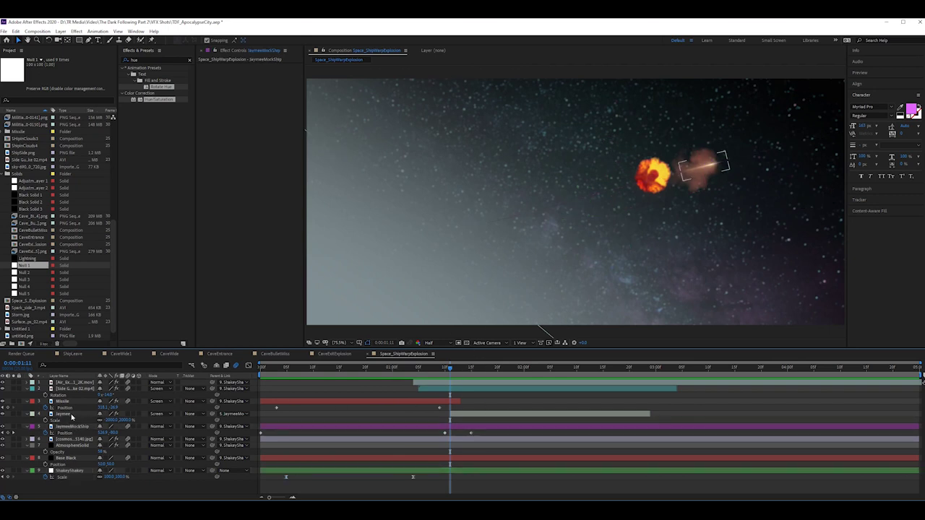
left_click_drag(254, 266, 269, 262)
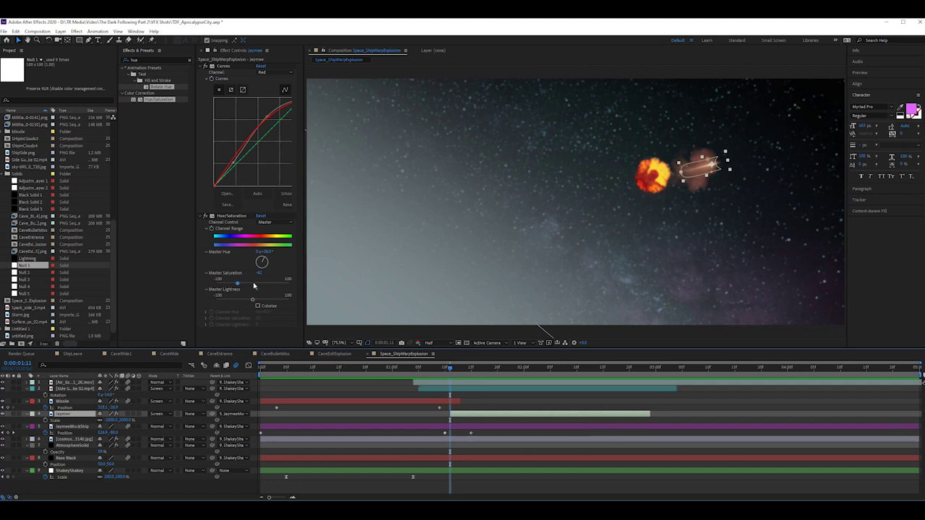
left_click(544, 420)
left_click_drag(448, 370, 365, 370)
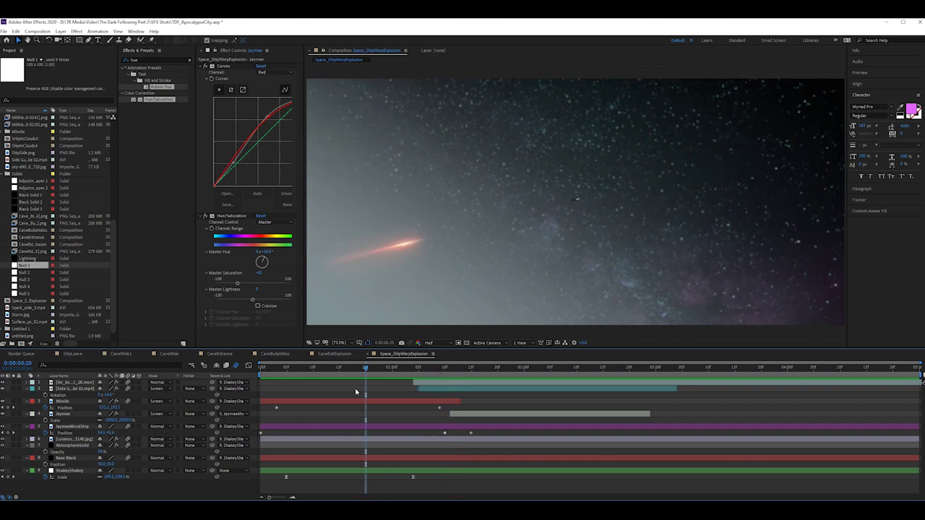
Preview the shot and examine the missile chase in SpaceMissileHit PRECOMP at 0:00:00:20 and 0:00:01:05
key("space")
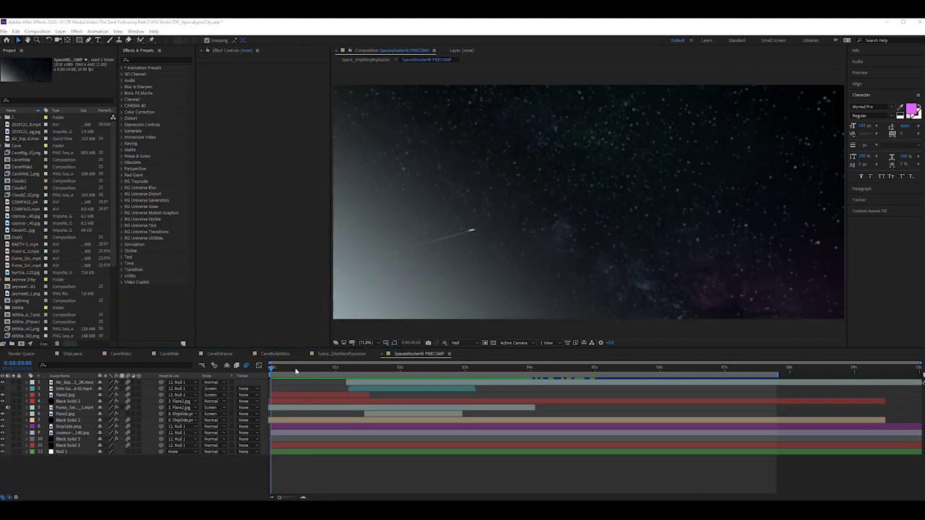
left_click_drag(286, 370, 323, 383)
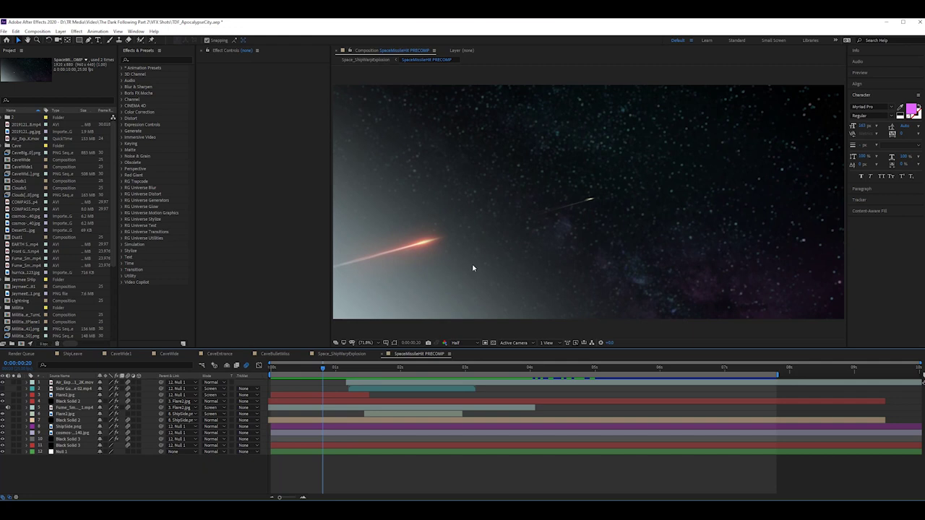
left_click_drag(323, 368, 349, 367)
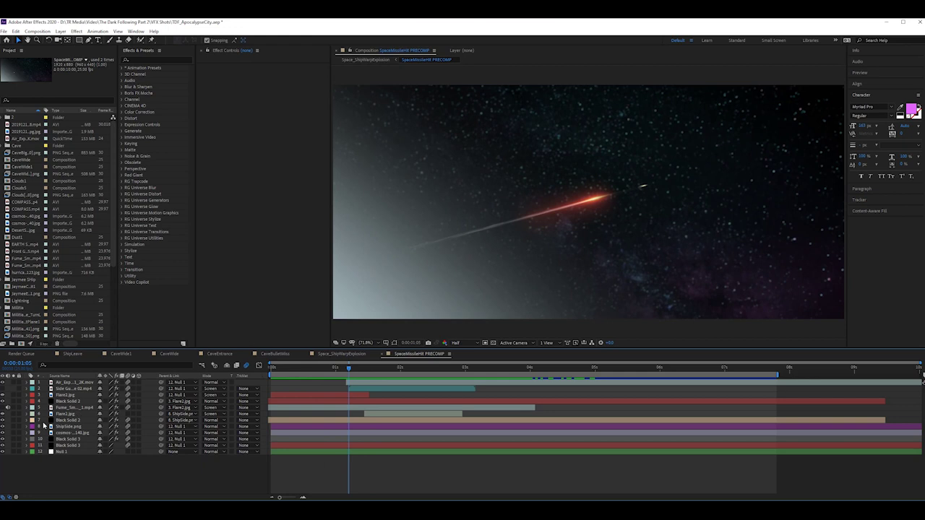
Examine the CC Particle World and Directional Blur settings and the Rotation of the solid parented to the missile, undoing the trial rotation
left_click(79, 420)
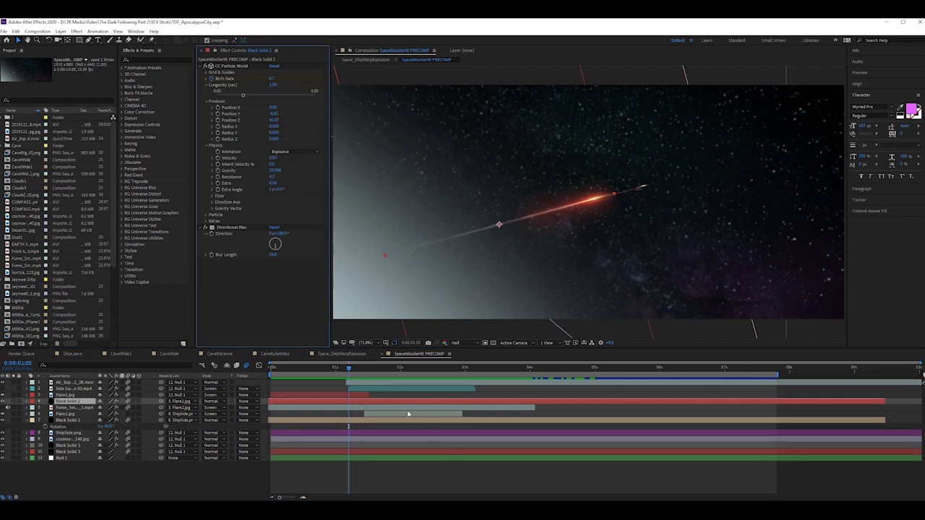
left_click_drag(276, 171, 277, 171)
left_click(274, 159)
left_click(309, 178)
key("r")
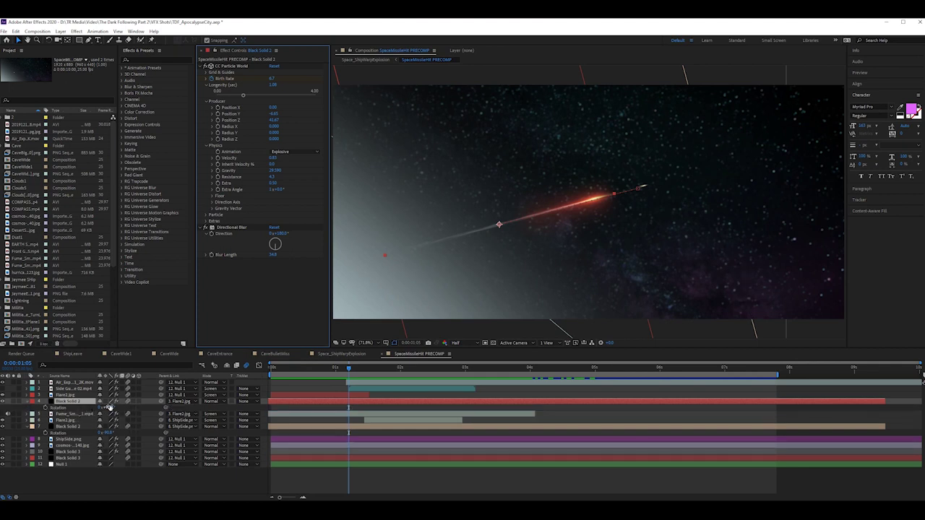
mouse_move(111, 408)
left_mouse_down()
mouse_move(97, 407)
mouse_move(108, 408)
left_mouse_up()
key("ctrl+z")
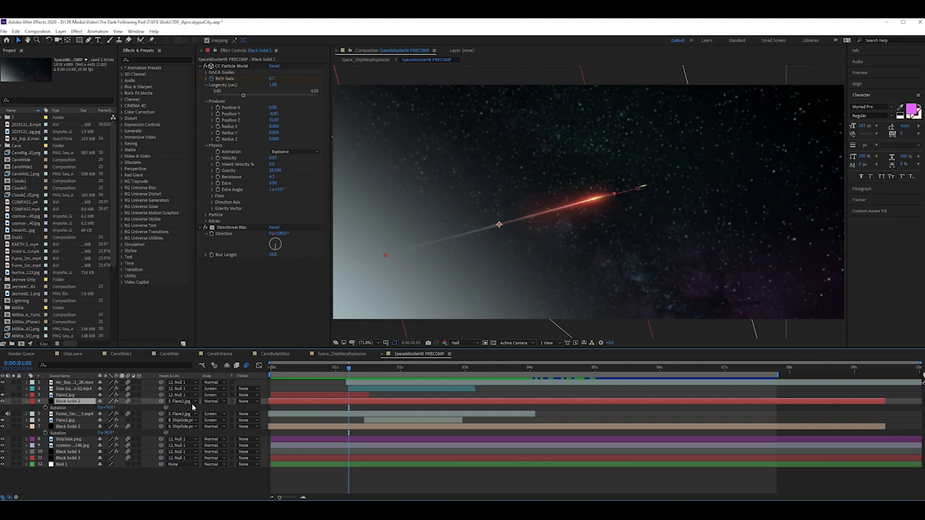
Rename the flare layer parented to the ship as MissileFlare
left_click(75, 421)
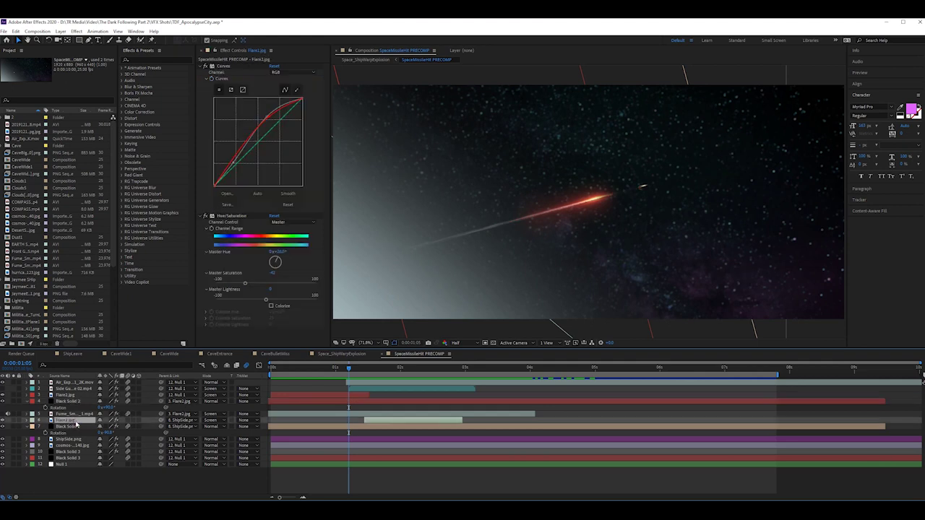
key("Return")
type("Mi")
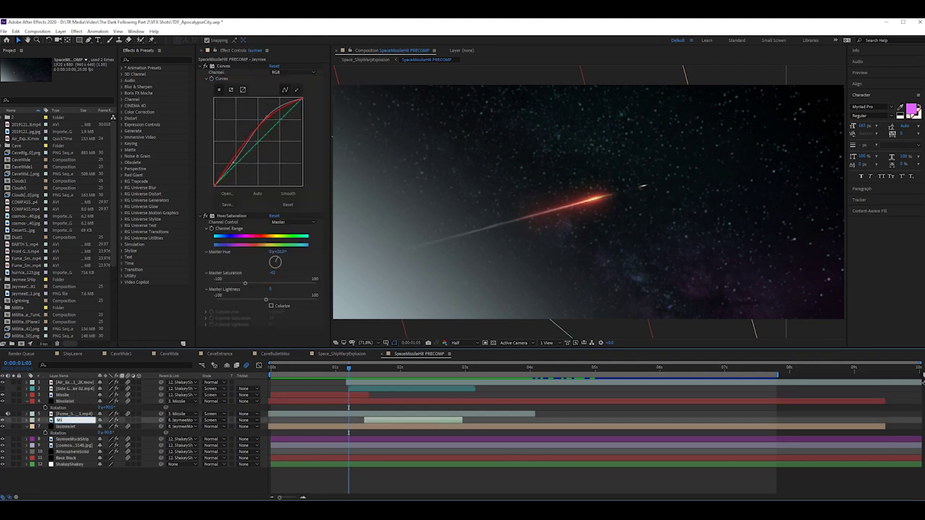
type("ssileFlare")
key("Return")
Examine the JaymeeJet particle trail at 0:00:00:20, and view the ship at 0:00:00:12 with that layer hidden
left_click_drag(330, 368, 323, 387)
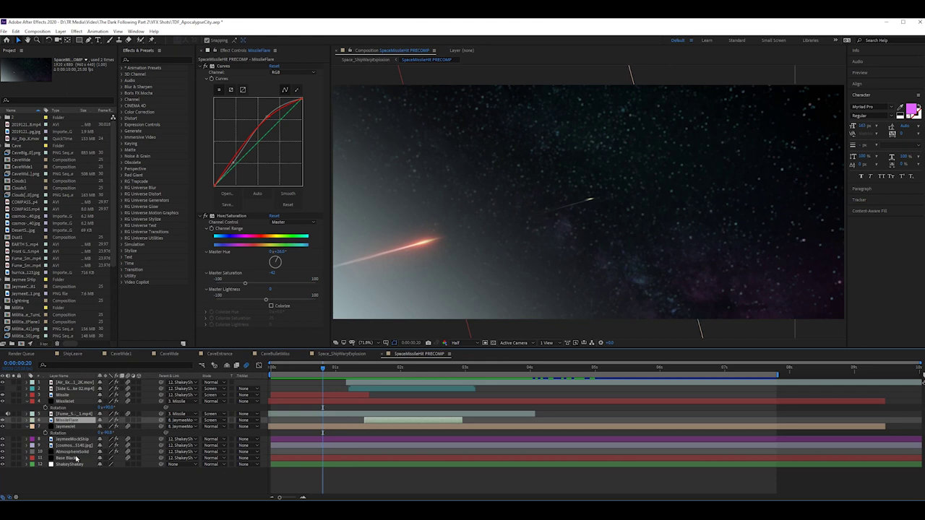
left_click(78, 428)
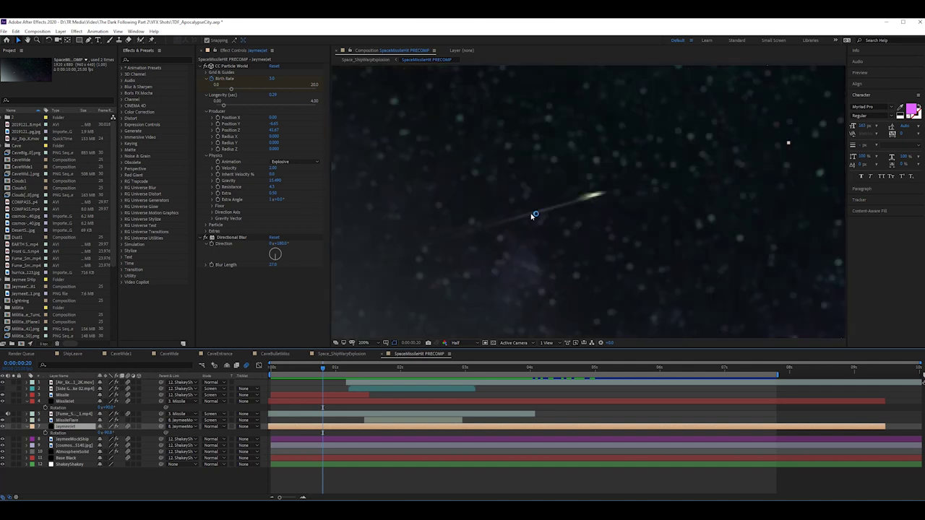
scroll(576, 228, "down", 2)
left_click_drag(322, 370, 300, 381)
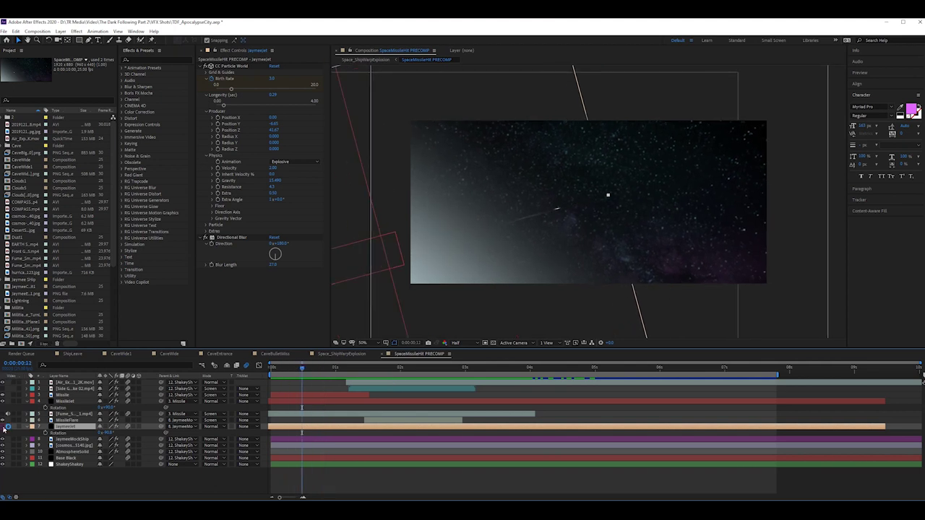
left_click(2, 427)
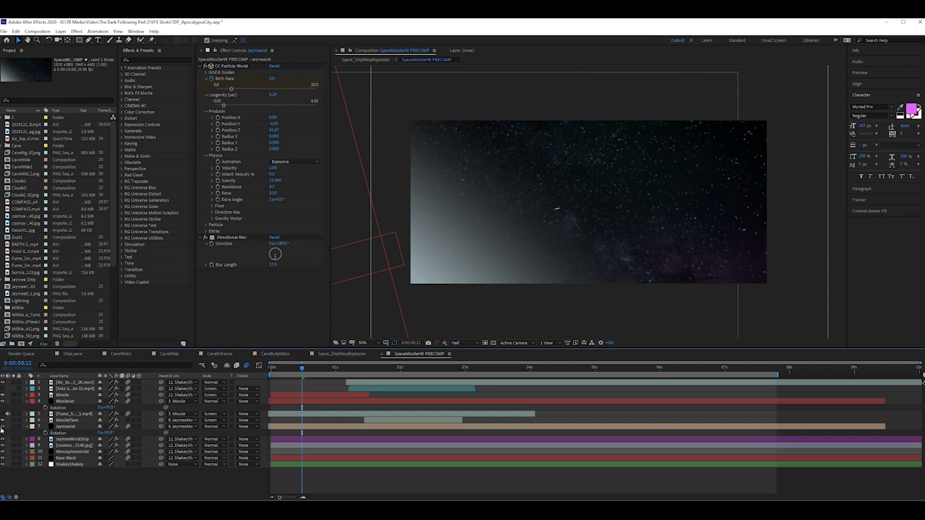
Play back the precomp from its first frame and return to 0:00:00:00
left_click_drag(304, 370, 269, 376)
key("space")
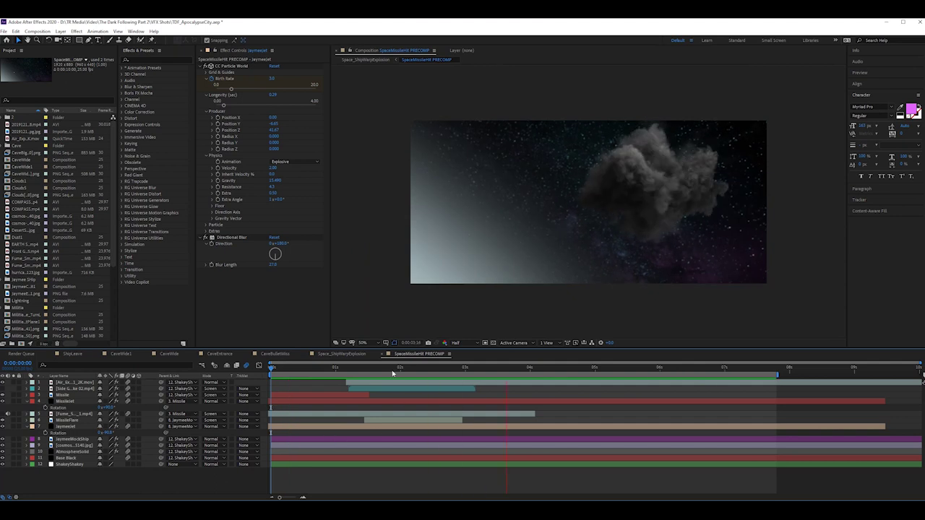
key("space")
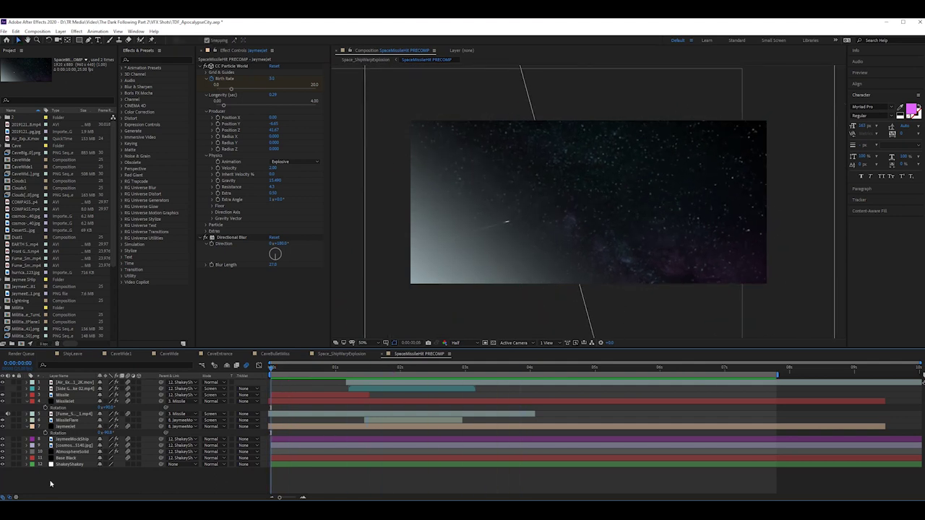
Darken the cosmos background by lowering the shadows of its RGB curve and setting its Opacity to 50%
left_click(72, 445)
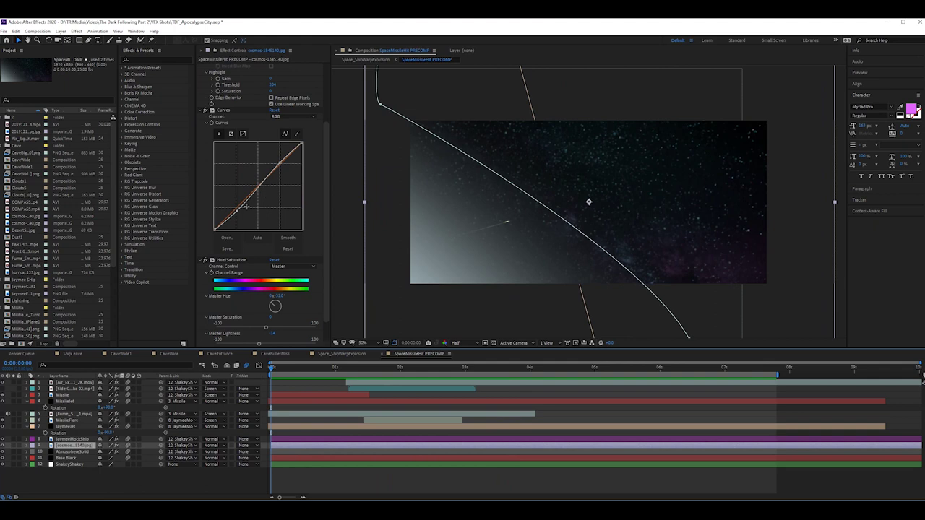
left_click_drag(236, 211, 234, 206)
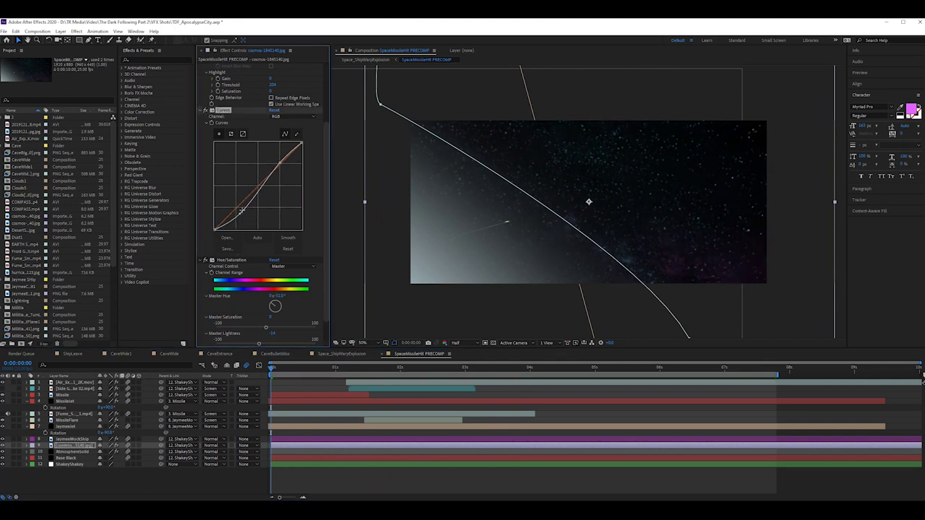
key("t")
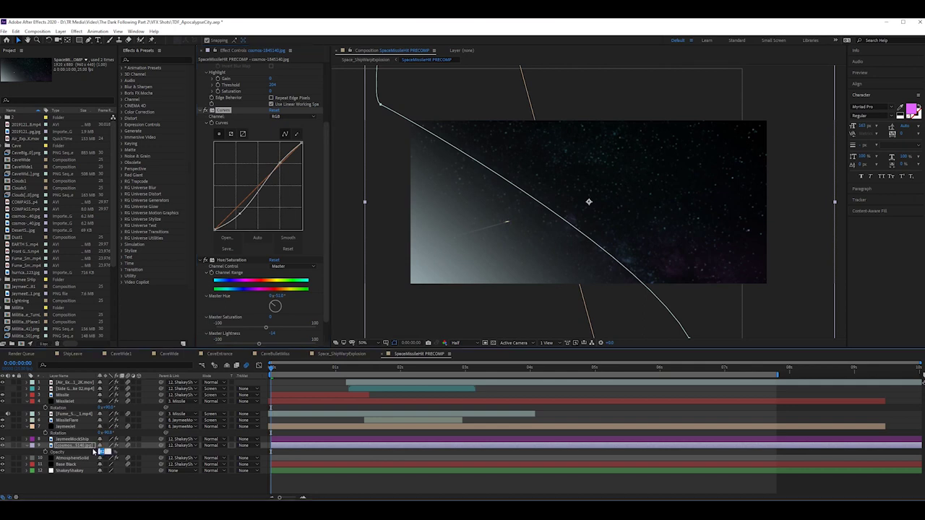
left_click(93, 451)
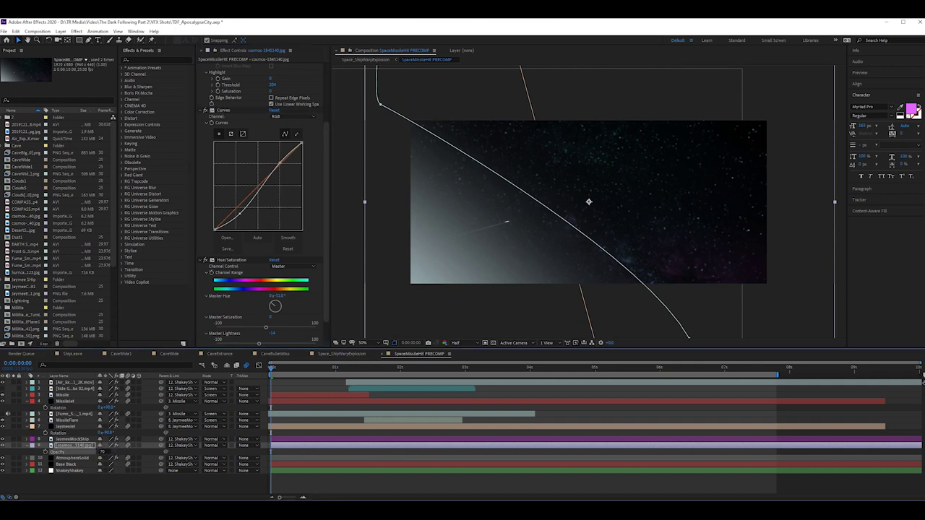
left_click(100, 451)
type("50")
key("Return")
left_click(109, 456)
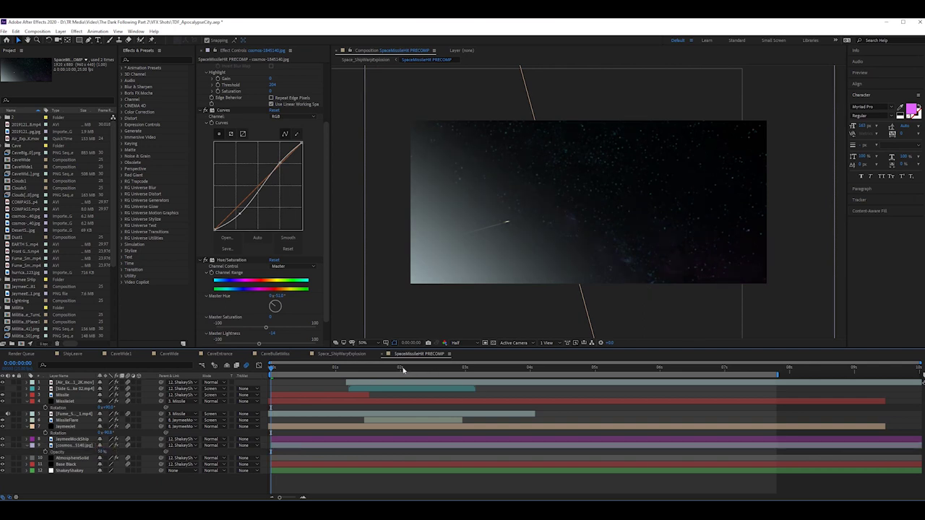
Fit the frame to the viewer and preview the darkened precomp from the start
key("space")
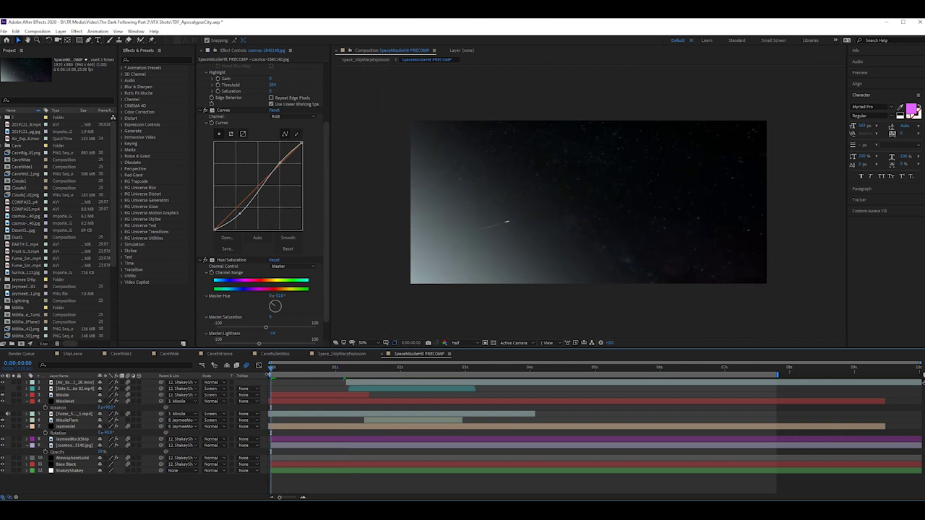
scroll(475, 277, "up", 2)
left_click(363, 342)
left_click(369, 376)
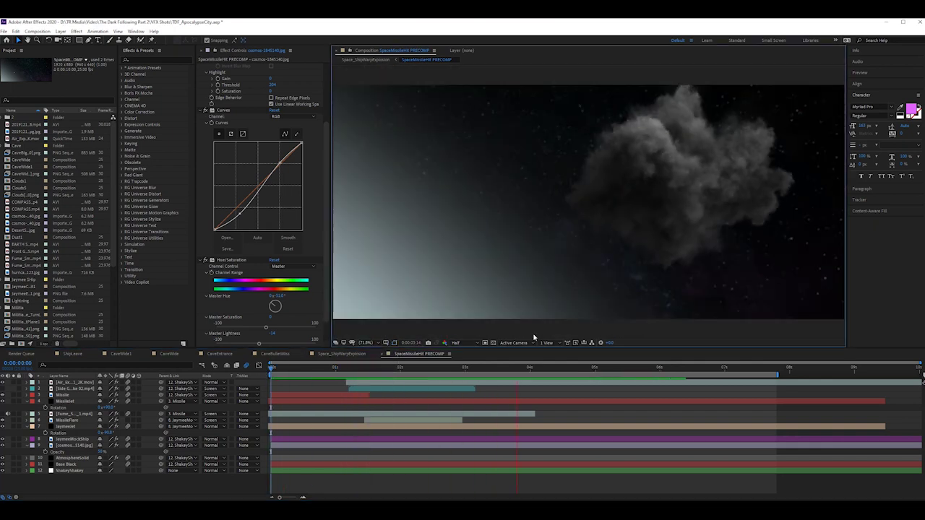
left_click_drag(451, 369, 258, 402)
key("space")
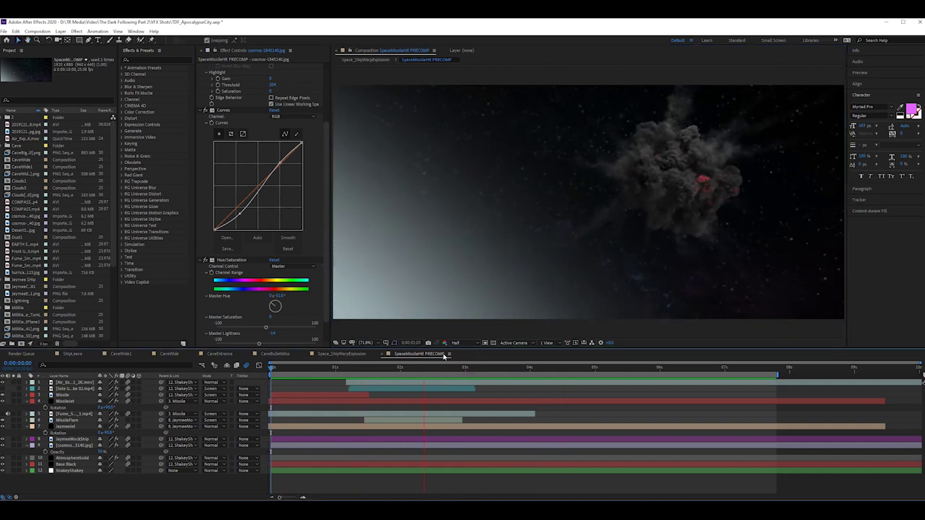
Save the project and replay the precomp from 0:00:01:08 and from the start, stopping at 0:00:02:03
key("space")
key("ctrl+s")
left_click_drag(468, 371, 435, 410)
key("space")
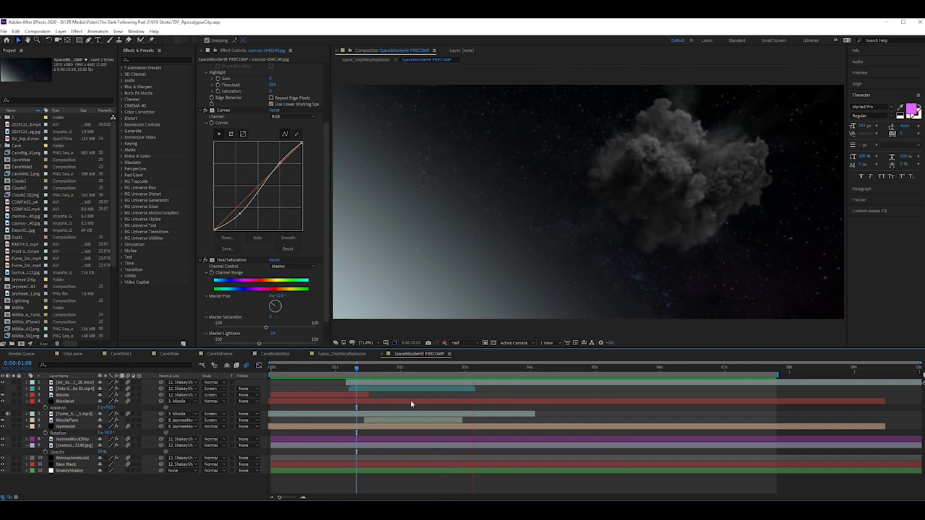
left_click_drag(311, 371, 271, 380)
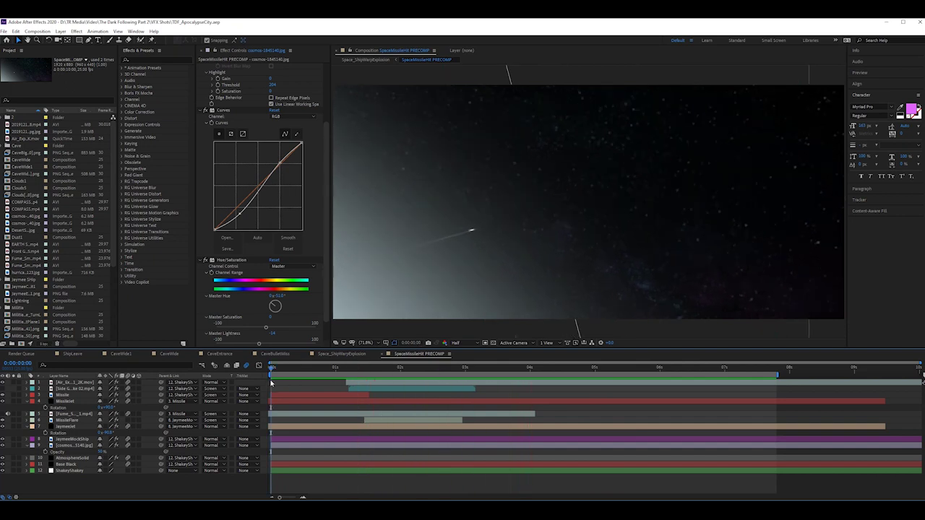
key("space")
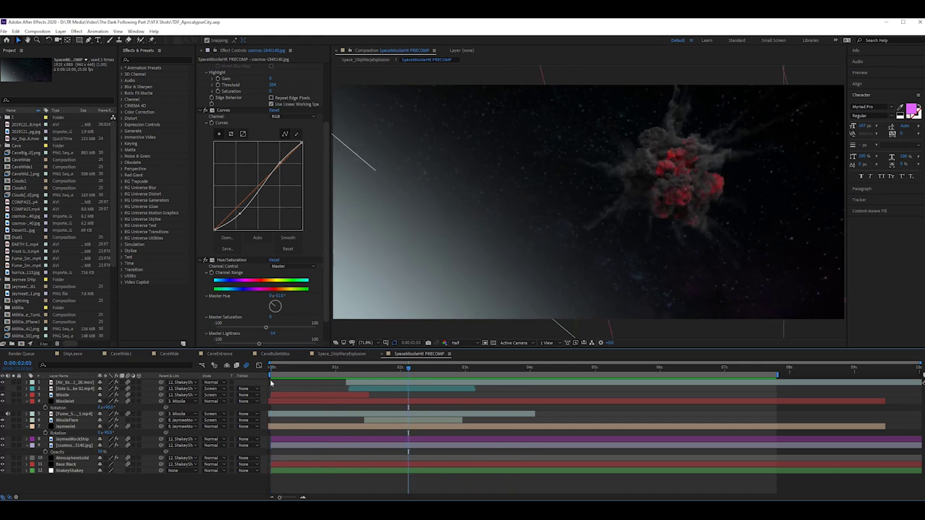
Select all the layers of the precomp and show where Pre-compose is offered for them
left_click(86, 382)
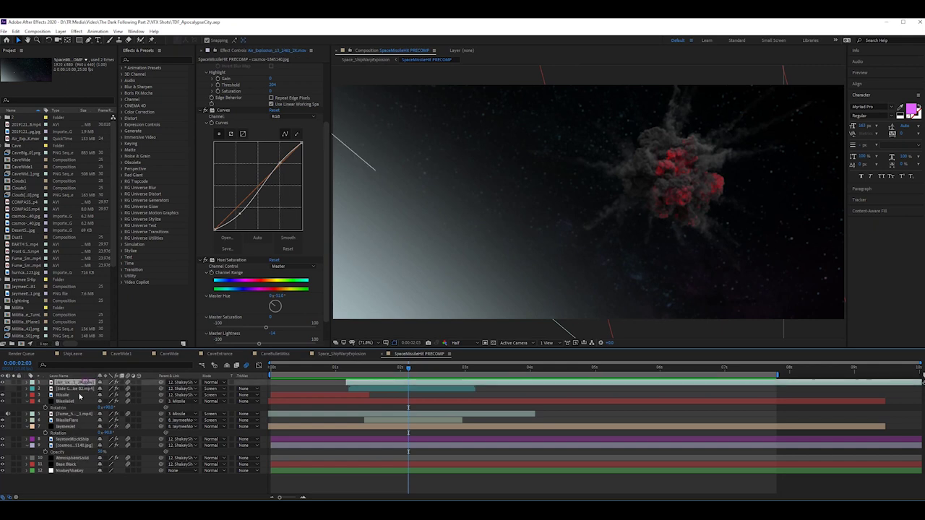
key("ctrl+a")
right_click(79, 396)
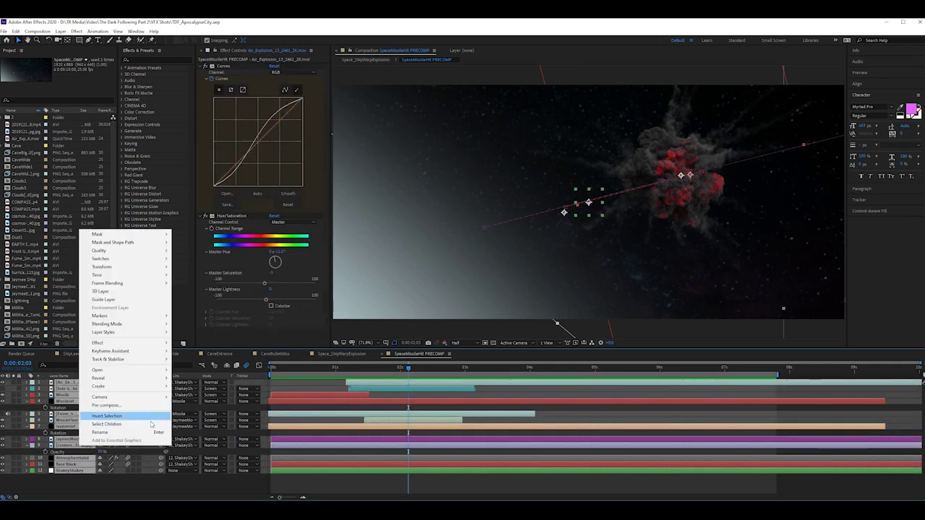
left_click(222, 463)
Open the Space_ShipWarpExplosion composition and play it back from the start
left_click(340, 354)
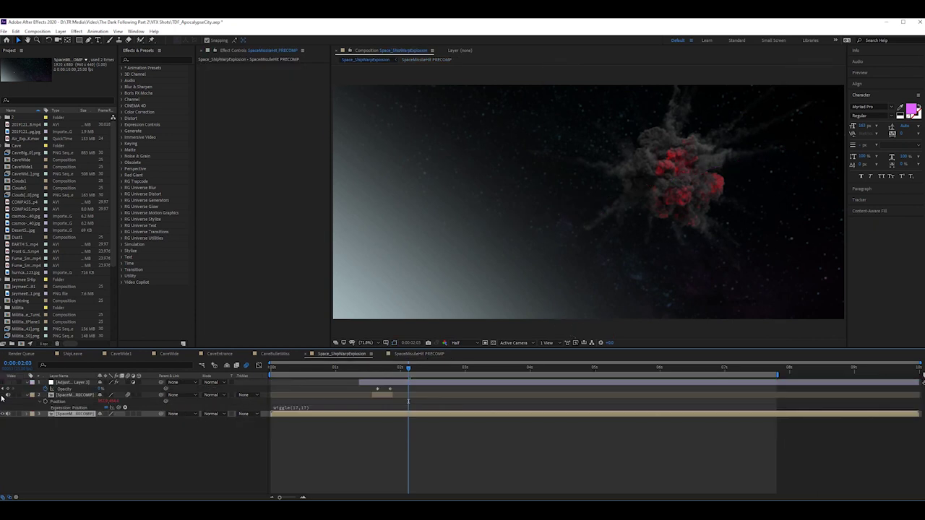
left_click(302, 446)
left_click_drag(298, 368, 269, 370)
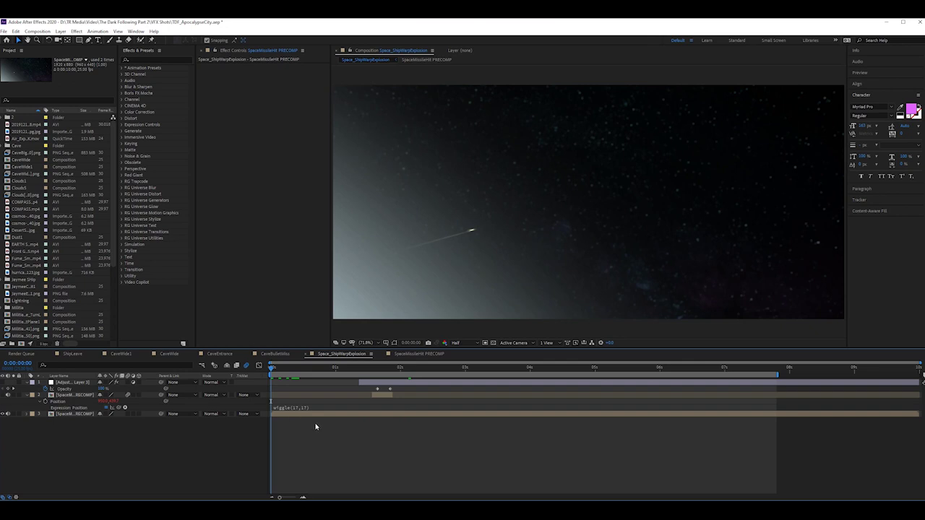
key("space")
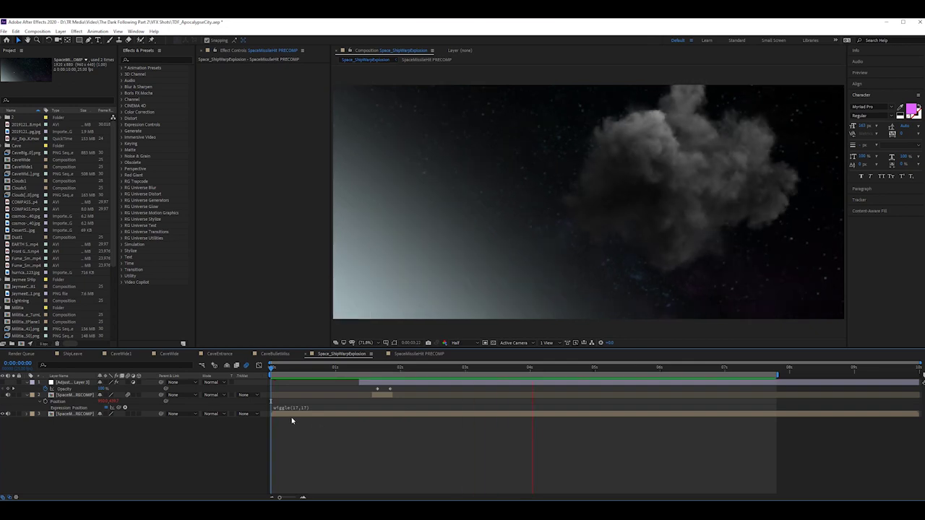
left_click(315, 410)
left_click_drag(391, 368, 278, 442)
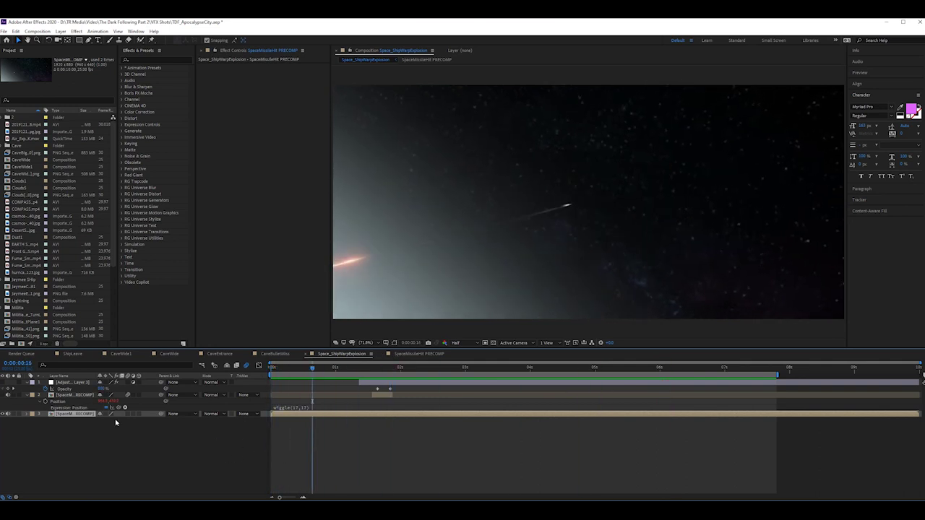
At 0:00:01:14, show the wiggle expression on the Position of the short precomp layer over the explosion
mouse_move(325, 370)
left_mouse_down()
mouse_move(367, 370)
mouse_move(337, 394)
mouse_move(270, 394)
mouse_move(372, 393)
mouse_move(372, 370)
left_mouse_up()
left_click(385, 396)
key("u")
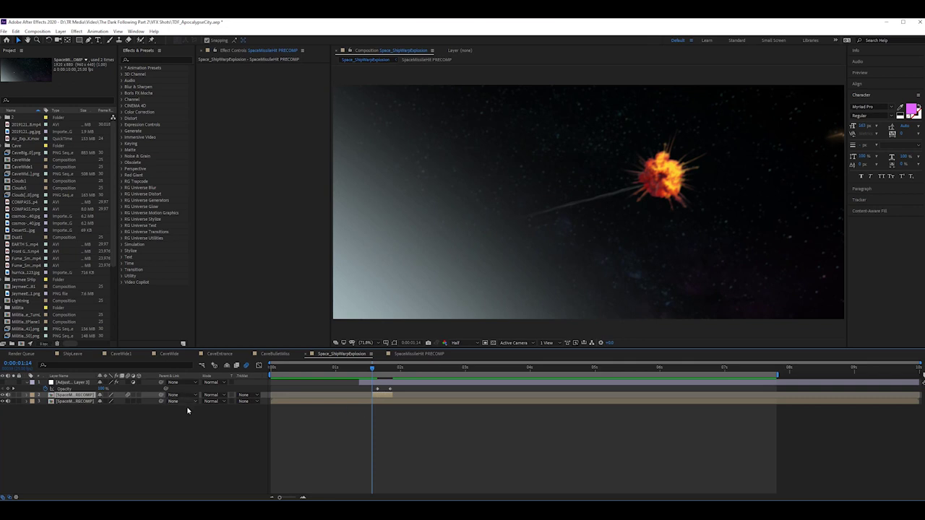
key("p")
left_click(41, 402)
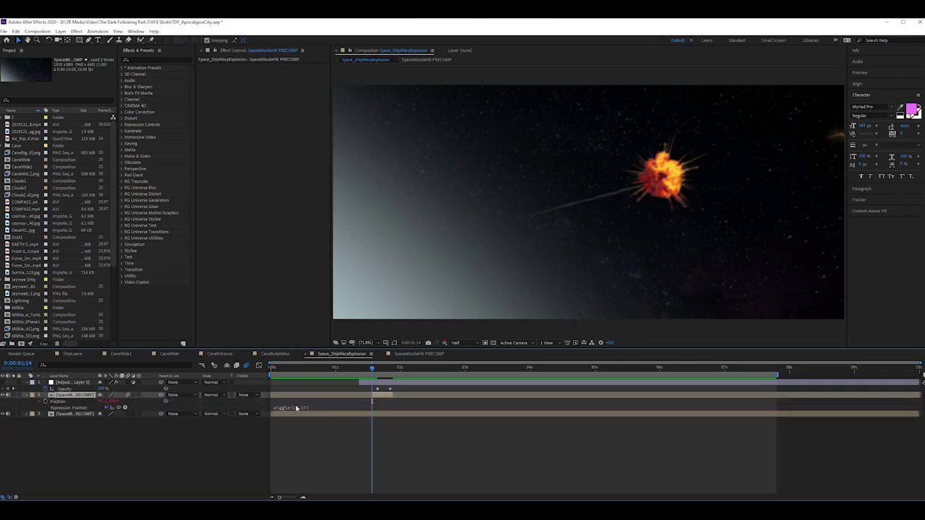
Play back the shot from 0:00:00:06 and again from 0:00:00:11 to examine the shake at the explosion
left_click_drag(374, 370, 282, 381)
key("space")
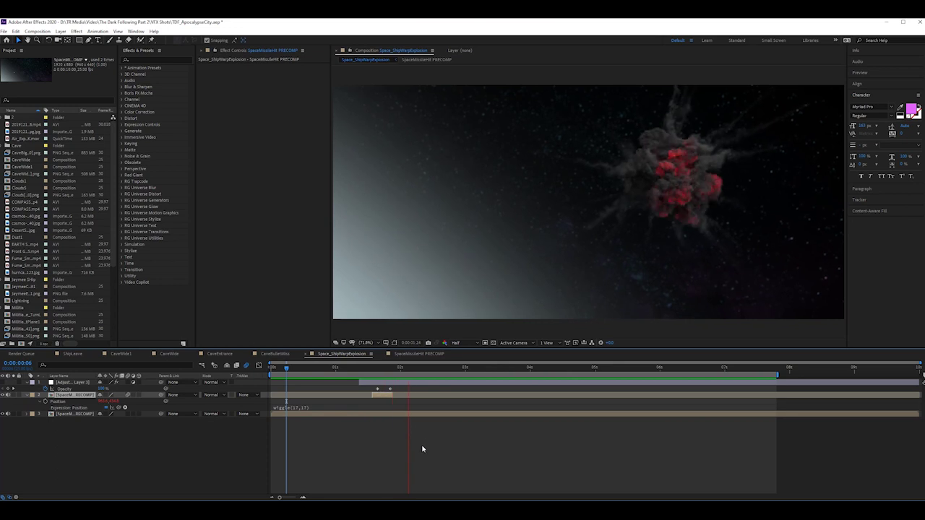
left_click_drag(373, 368, 313, 388)
key("space")
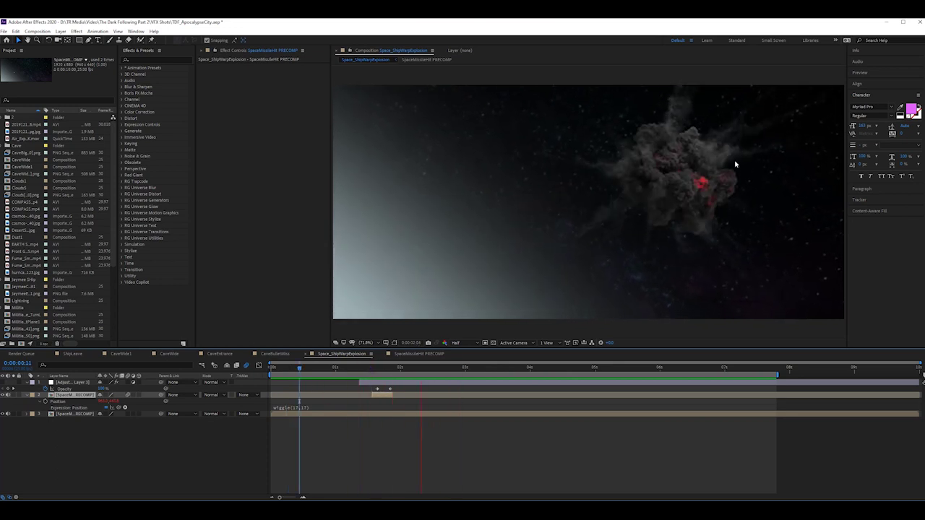
Play back the shot from 0:00:00:18 to examine the shake at the explosion
key("space")
left_click_drag(372, 370, 367, 370)
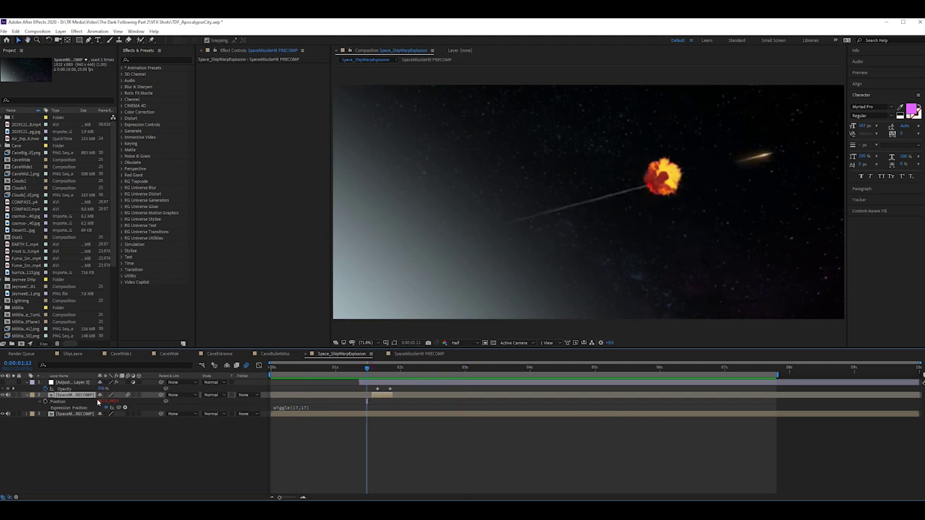
left_click(317, 369)
key("space")
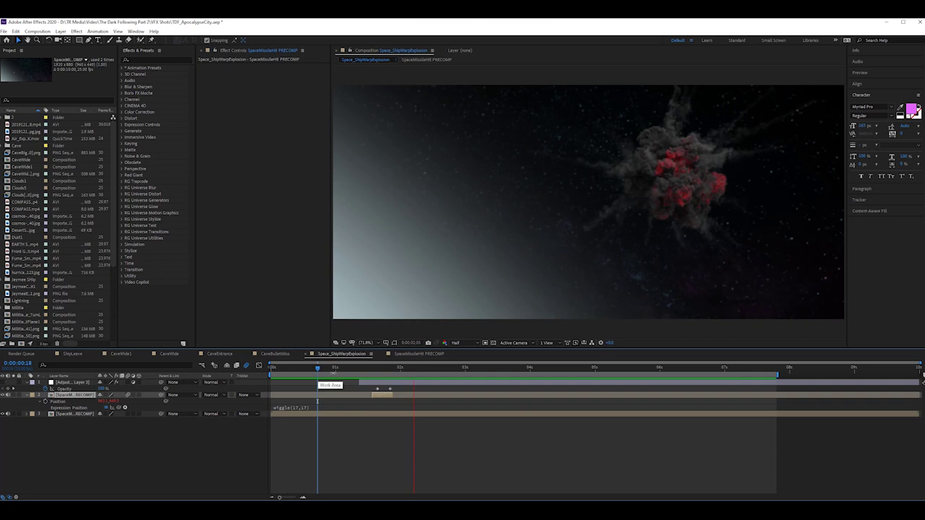
Play back the shot from 0:00:00:08 and stop at 0:00:01:02, before the missile hits
key("space")
left_click_drag(375, 370, 339, 384)
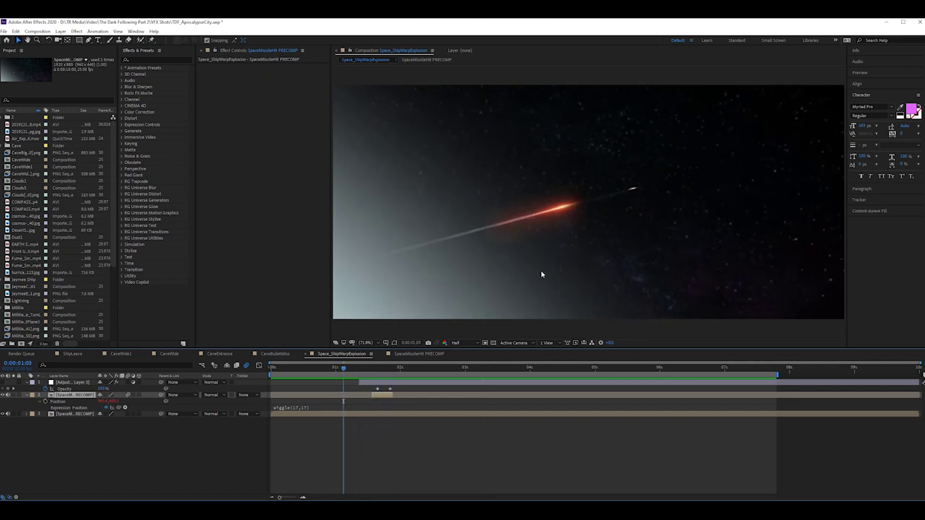
left_click_drag(347, 372, 309, 369)
left_click_drag(297, 403, 292, 407)
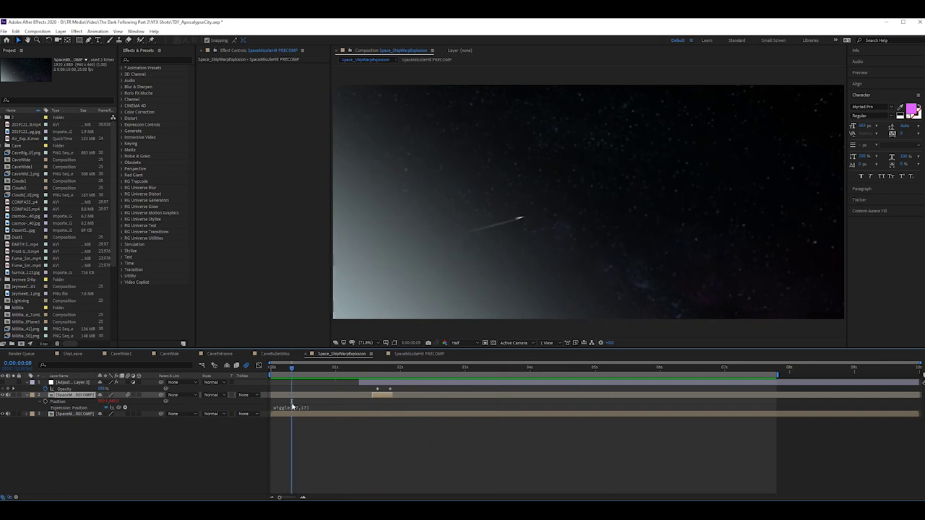
key("space")
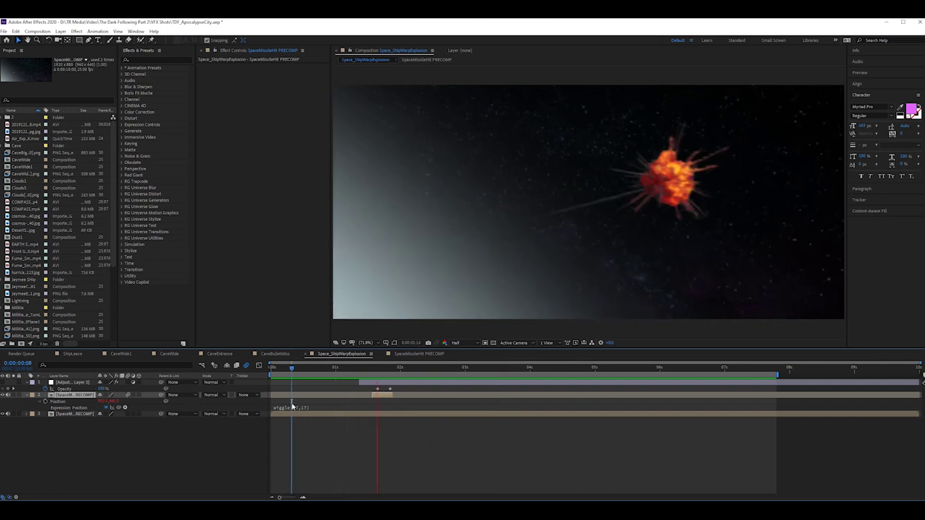
key("space")
left_click_drag(366, 369, 340, 393)
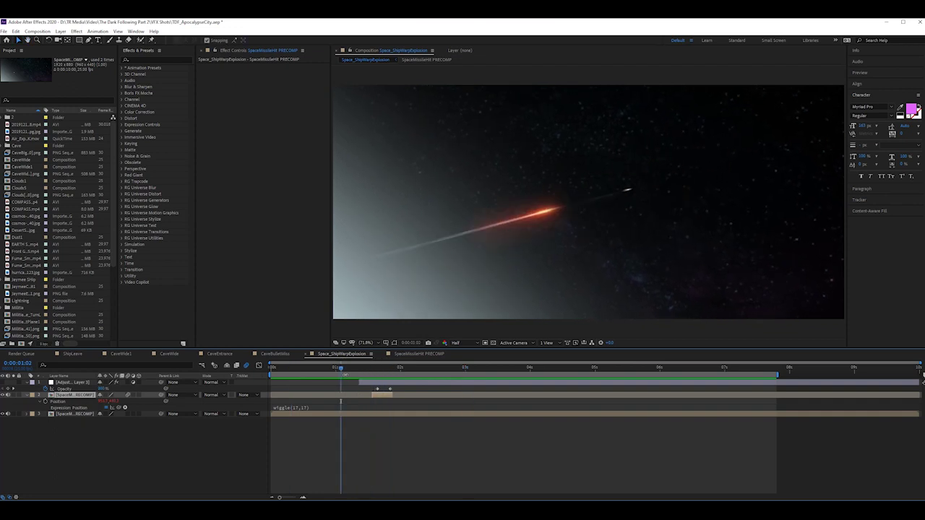
Select the adjustment layer, show where a new adjustment layer is created, and move to 0:00:02:02
left_click(68, 382)
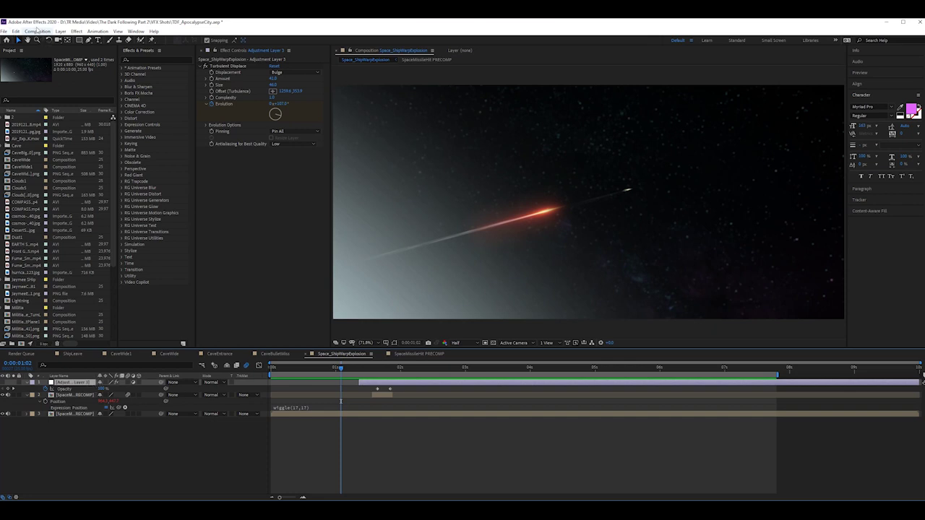
left_click(61, 31)
mouse_move(145, 40)
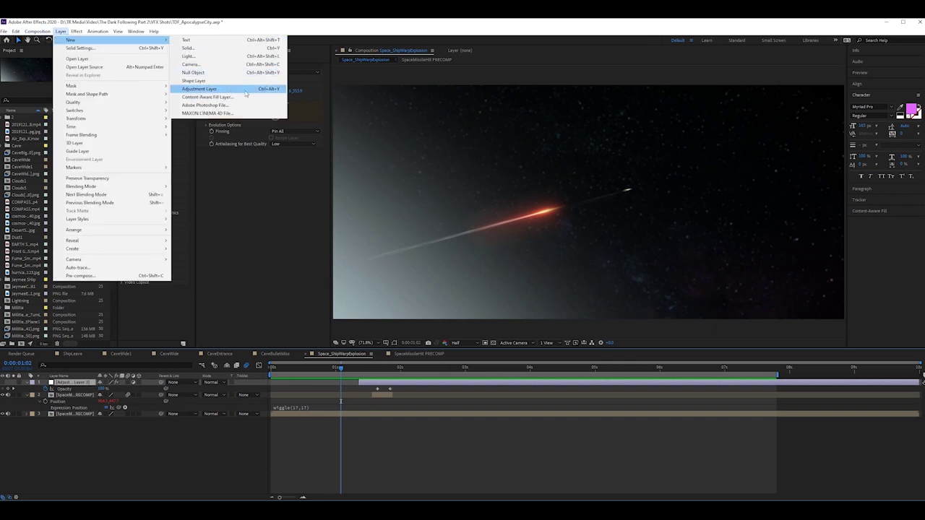
left_click(422, 476)
left_click_drag(340, 369, 406, 370)
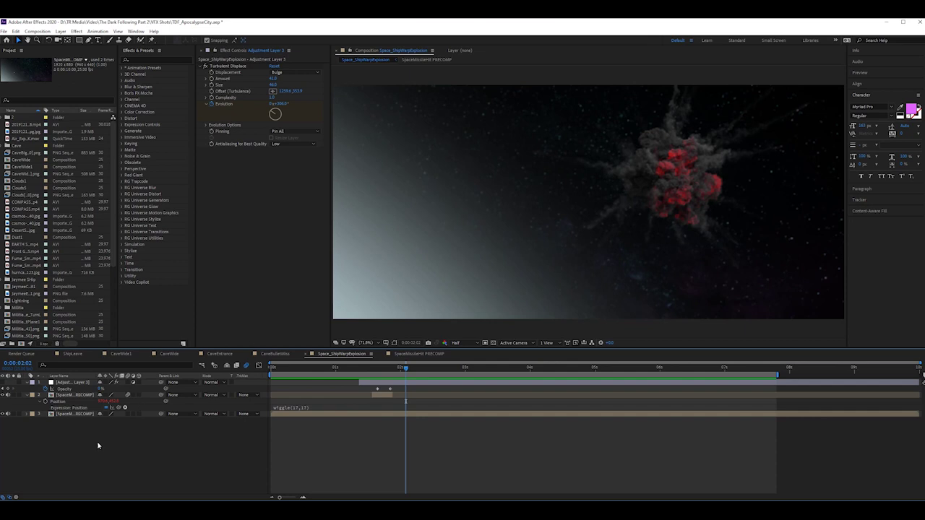
Go through the adjustment layer and the two missile precomp layers beneath it, at 0:00:01:09
left_click(79, 383)
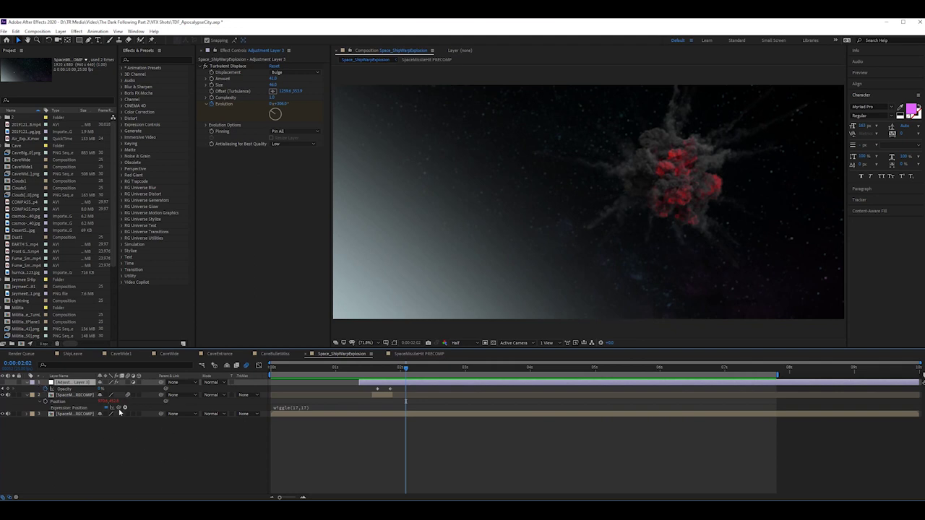
mouse_move(367, 369)
left_mouse_down()
mouse_move(397, 369)
mouse_move(359, 370)
left_mouse_up()
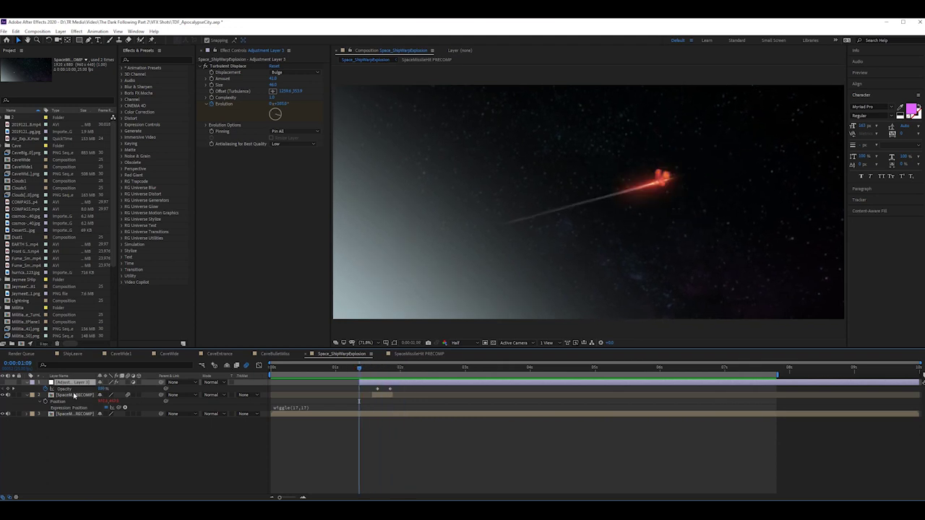
left_click(75, 395)
left_click(82, 414)
left_click(77, 396)
left_click(92, 413)
mouse_move(362, 370)
left_mouse_down()
mouse_move(390, 370)
mouse_move(359, 372)
left_mouse_up()
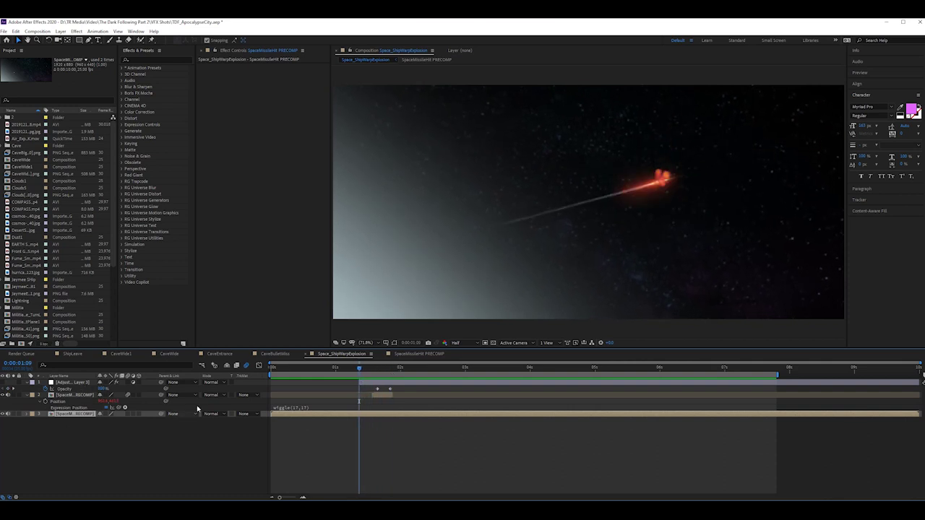
Select the Turbulent Displace effect on the adjustment layer and move to 0:00:01:10
left_click(80, 384)
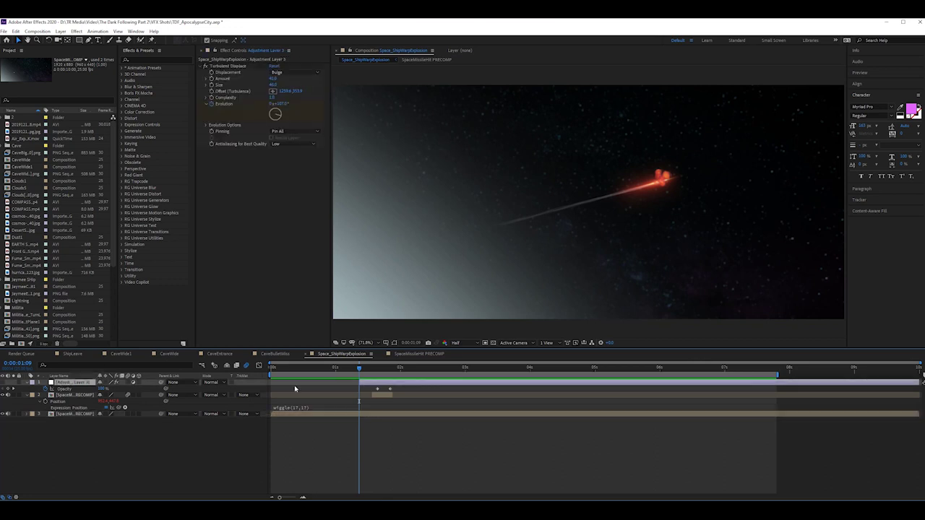
left_click_drag(368, 373, 359, 373)
left_click(234, 66)
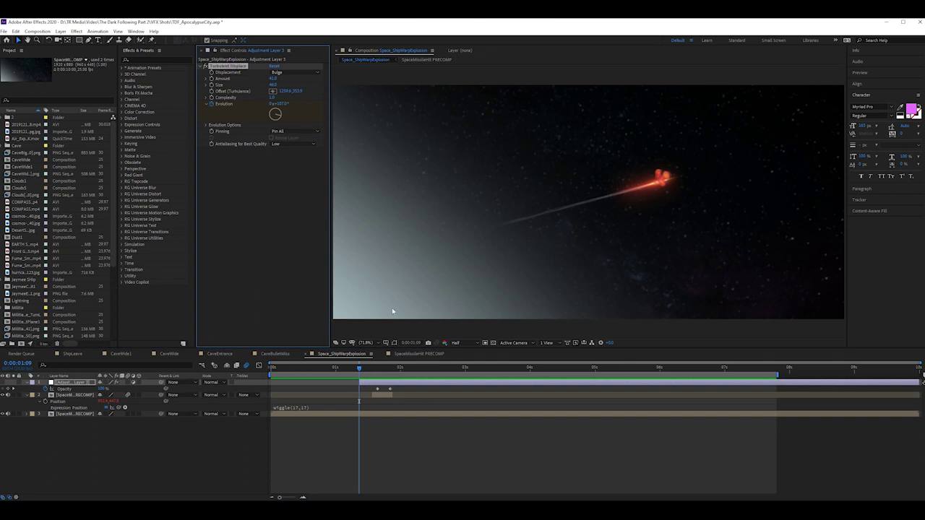
mouse_move(357, 369)
left_mouse_down()
mouse_move(372, 375)
mouse_move(361, 372)
left_mouse_up()
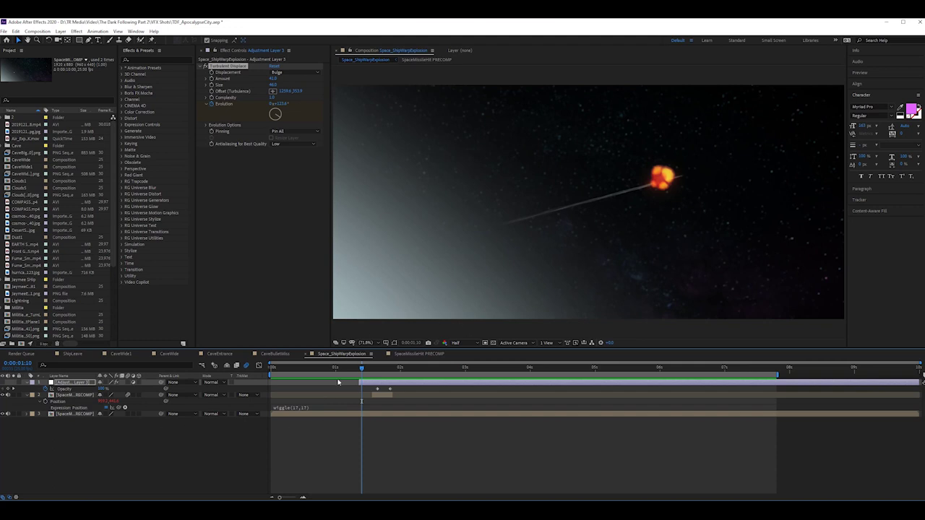
Turn on the adjustment layer's visibility and play back the shot from the start and from 0:00:01:03
left_click_drag(368, 372, 271, 370)
left_click(3, 383)
key("space")
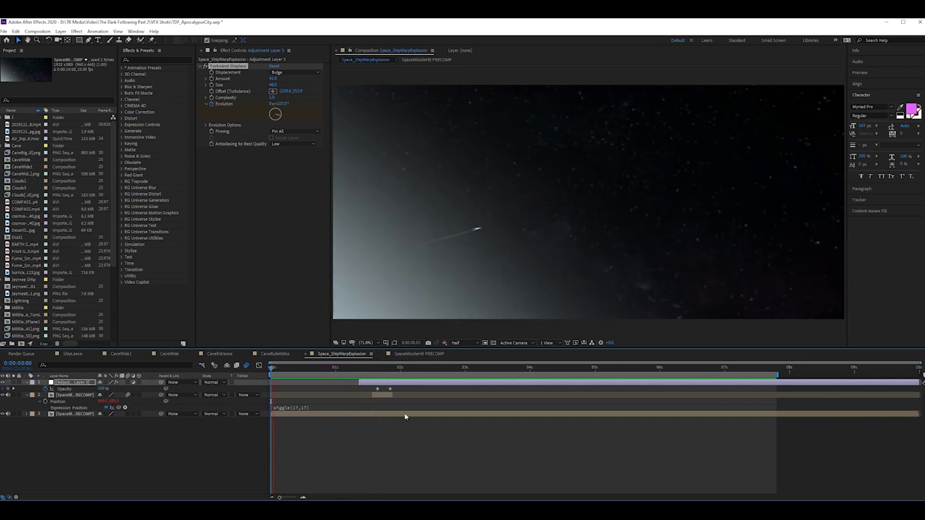
left_click(343, 371)
key("space")
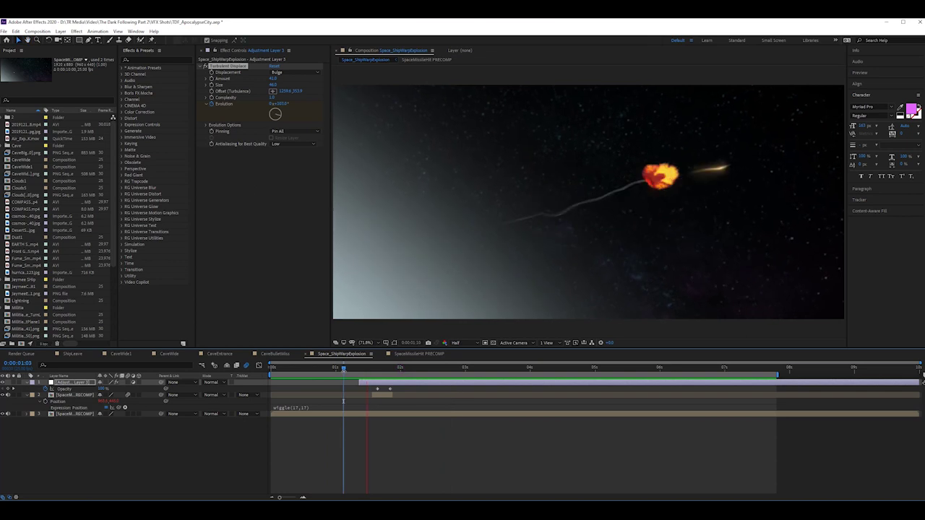
Play back the displaced explosion from 0:00:01:10 and stop at 0:00:01:12
left_click(370, 371)
mouse_move(371, 371)
left_mouse_down()
mouse_move(379, 370)
mouse_move(363, 376)
left_mouse_up()
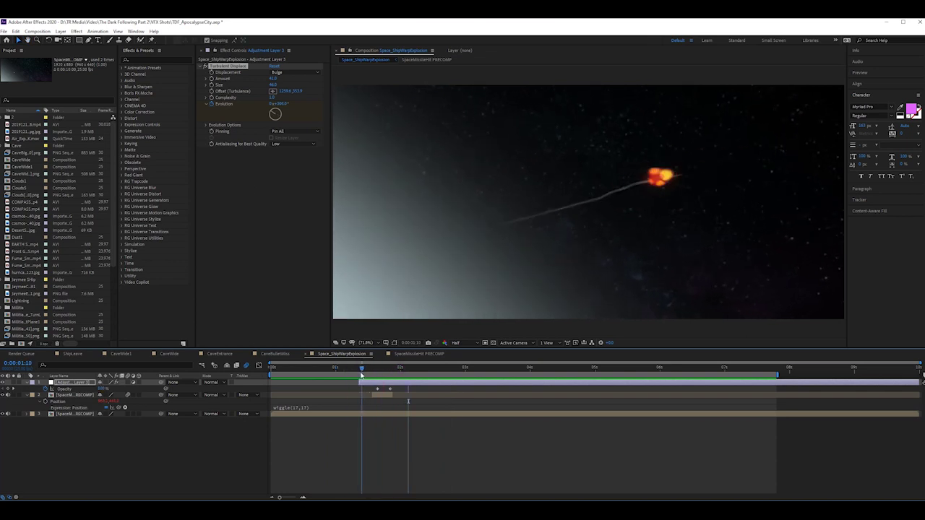
key("space")
left_click(368, 371)
left_click_drag(368, 370, 366, 370)
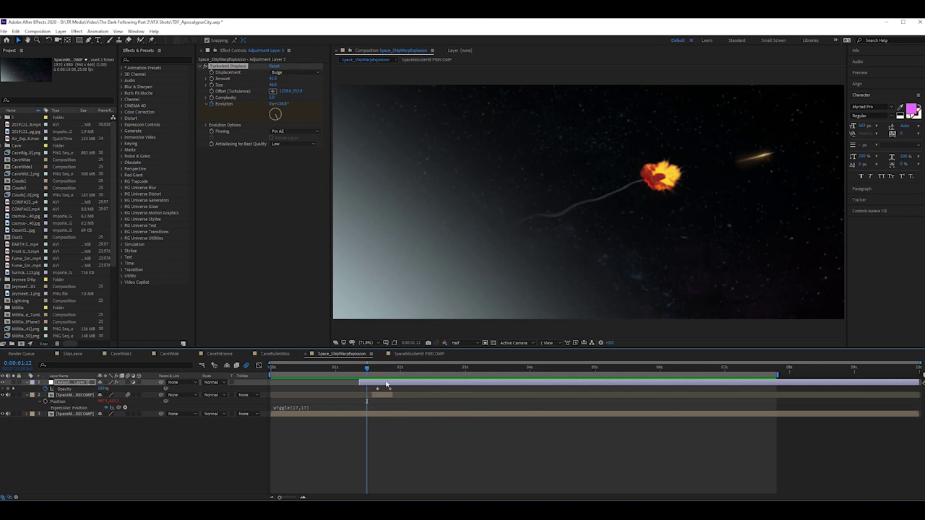
Scrub from 0:00:01:13 to 0:00:01:15 and back to 0:00:01:10 to examine the Turbulent Displace Evolution
left_click_drag(362, 370, 370, 370)
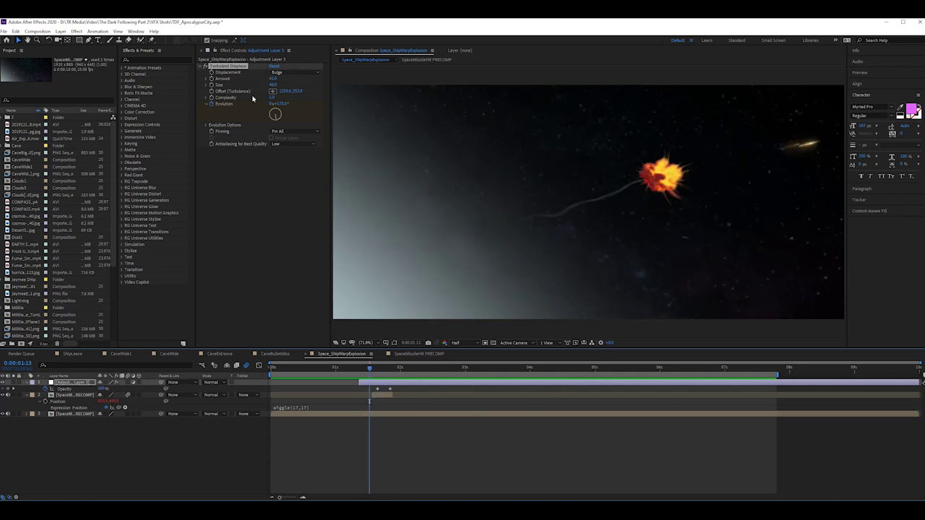
mouse_move(369, 370)
left_mouse_down()
mouse_move(393, 370)
mouse_move(364, 370)
mouse_move(375, 370)
left_mouse_up()
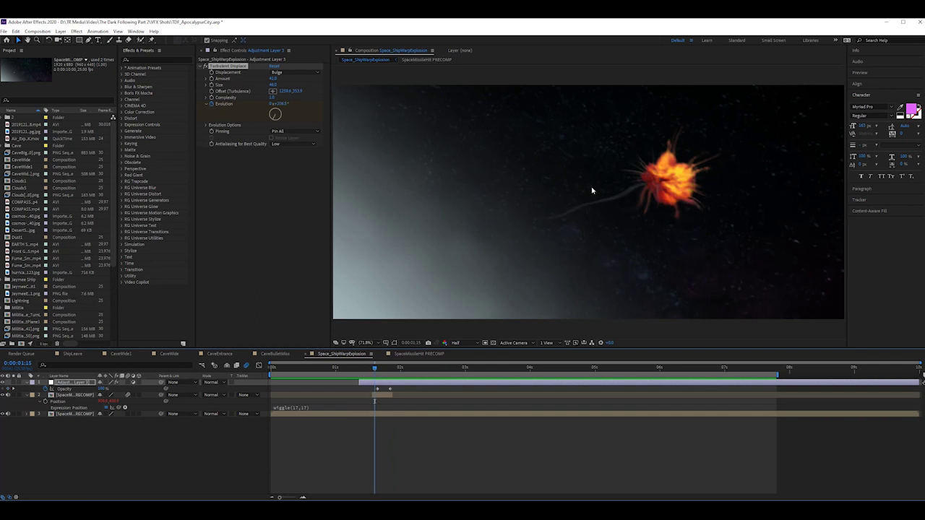
left_click_drag(276, 117, 401, 193)
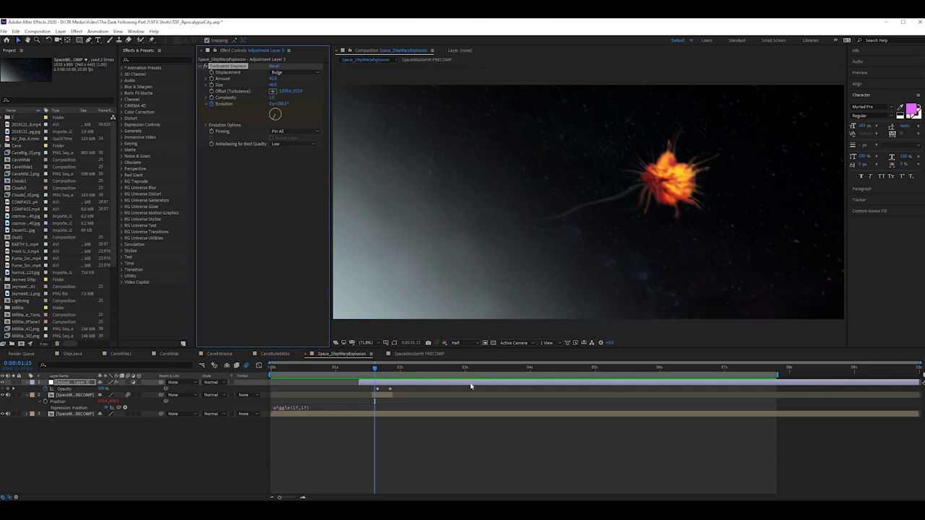
left_click_drag(374, 368, 361, 369)
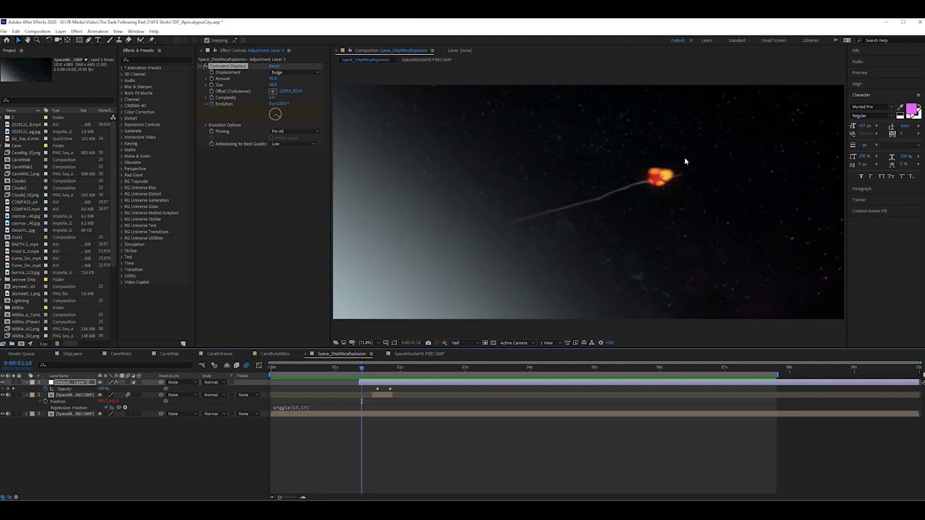
Reveal the adjustment layer's Mask Path keyframes and scrub from 0:00:01:09 to 0:00:01:13 to examine the mask animation
mouse_move(361, 368)
left_mouse_down()
mouse_move(351, 369)
mouse_move(368, 371)
left_mouse_up()
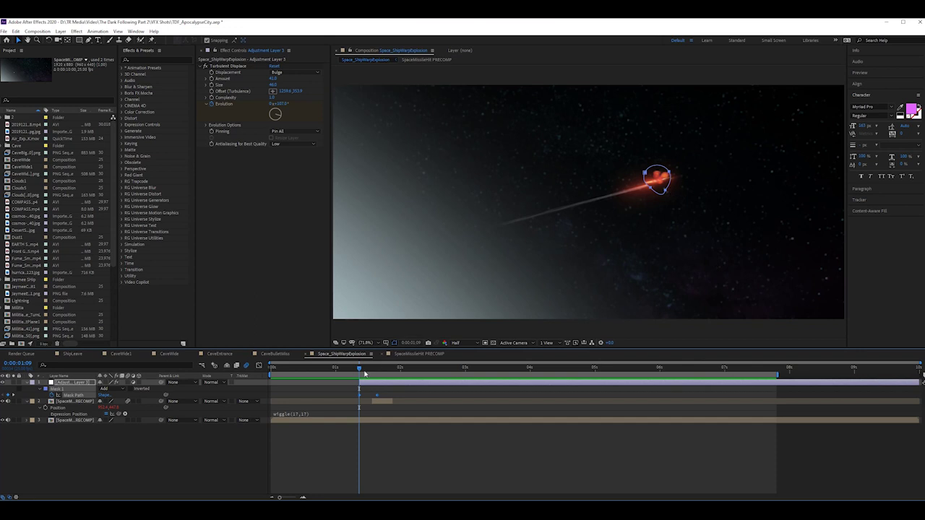
left_click_drag(359, 369, 374, 369)
mouse_move(383, 368)
left_mouse_down()
mouse_move(360, 368)
mouse_move(369, 369)
left_mouse_up()
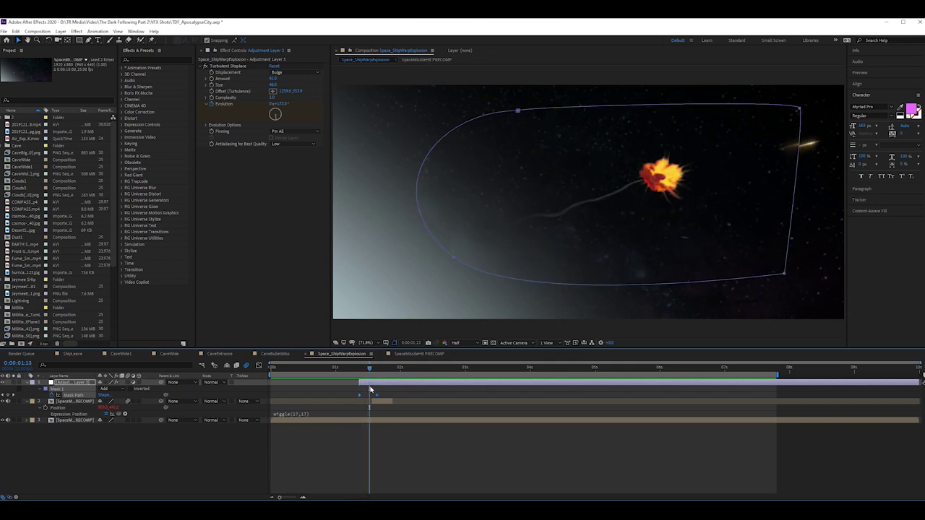
mouse_move(369, 367)
left_mouse_down()
mouse_move(357, 369)
mouse_move(369, 370)
left_mouse_up()
Reveal all properties of the adjustment layer's mask and change its Mask Feather
key("m")
key("m")
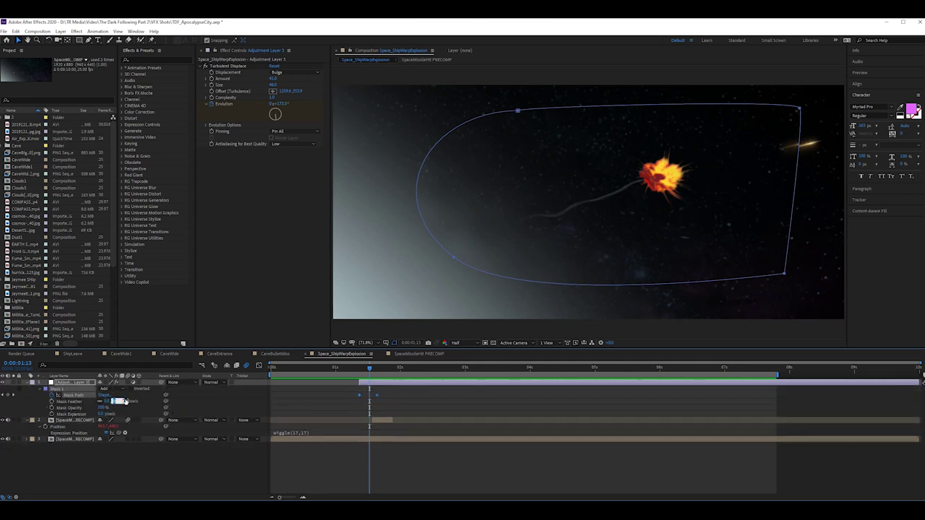
key("Return")
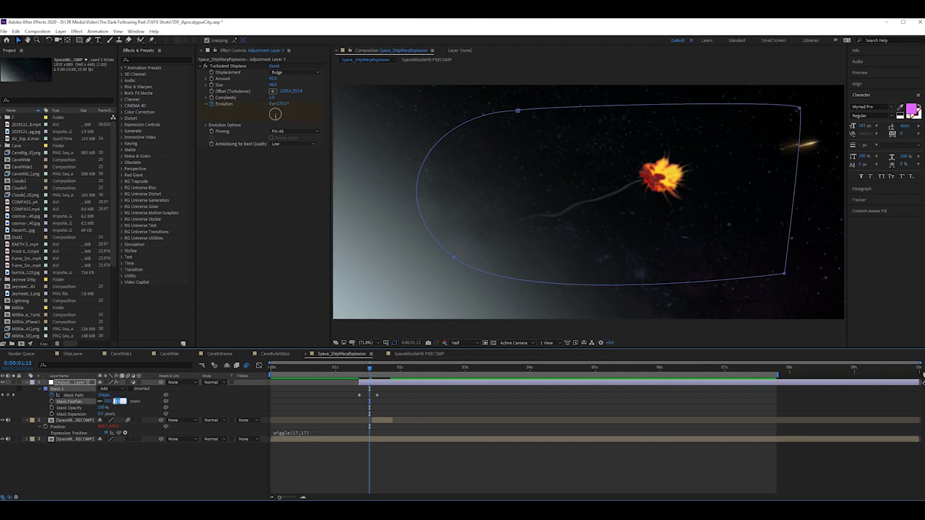
left_click(377, 401)
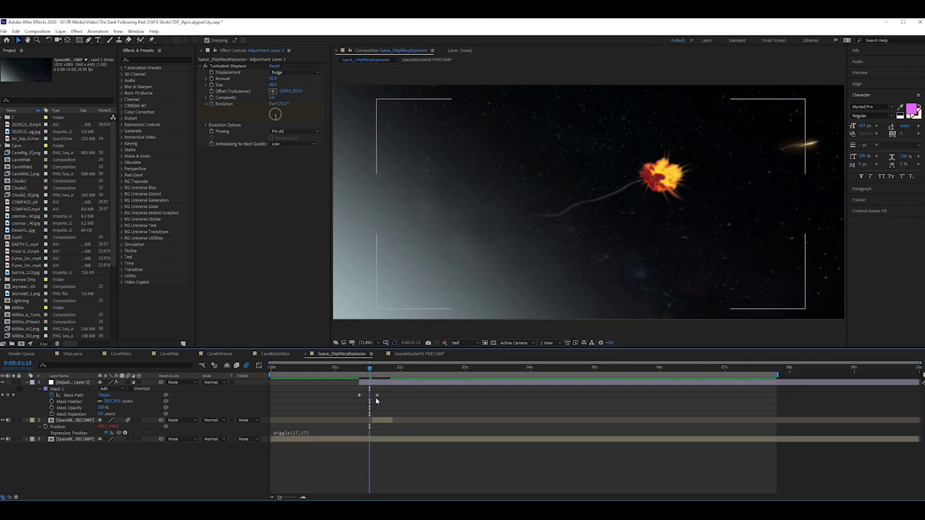
mouse_move(370, 371)
left_mouse_down()
mouse_move(356, 373)
mouse_move(369, 372)
left_mouse_up()
key("apostrophe")
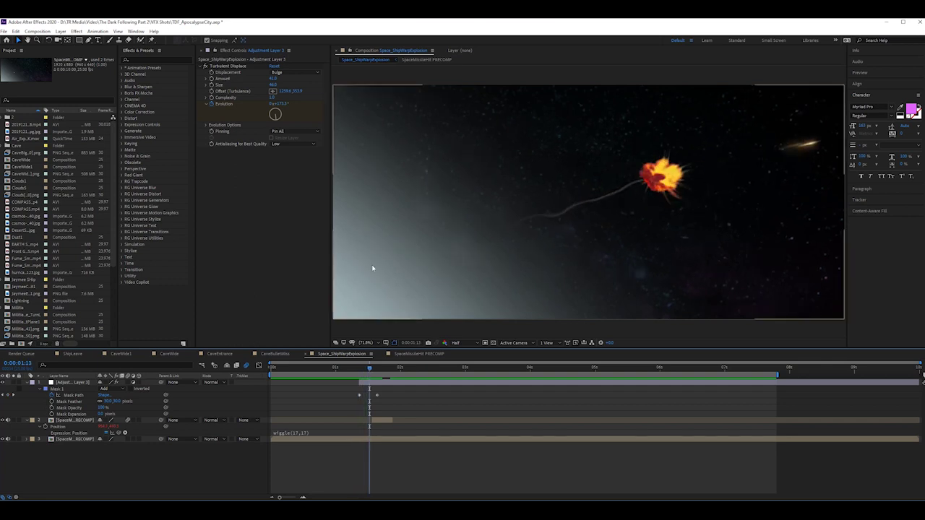
key("apostrophe")
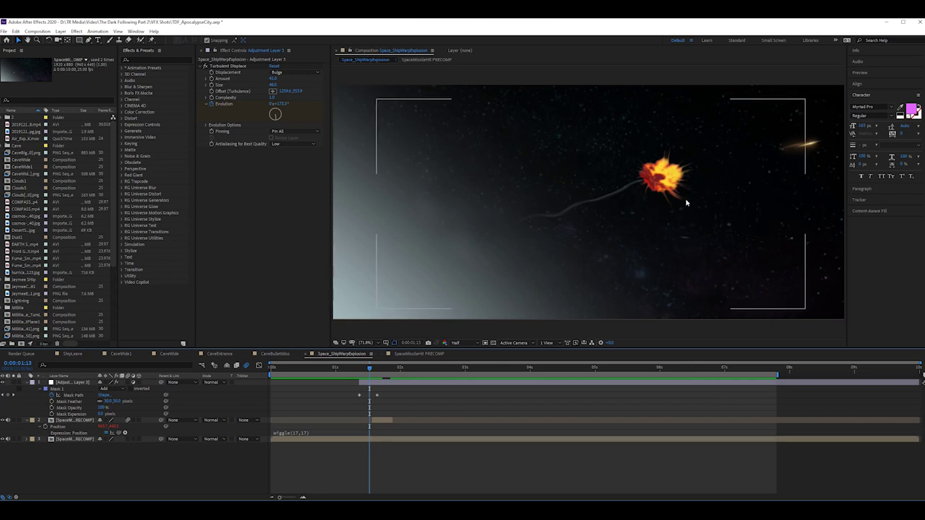
key("apostrophe")
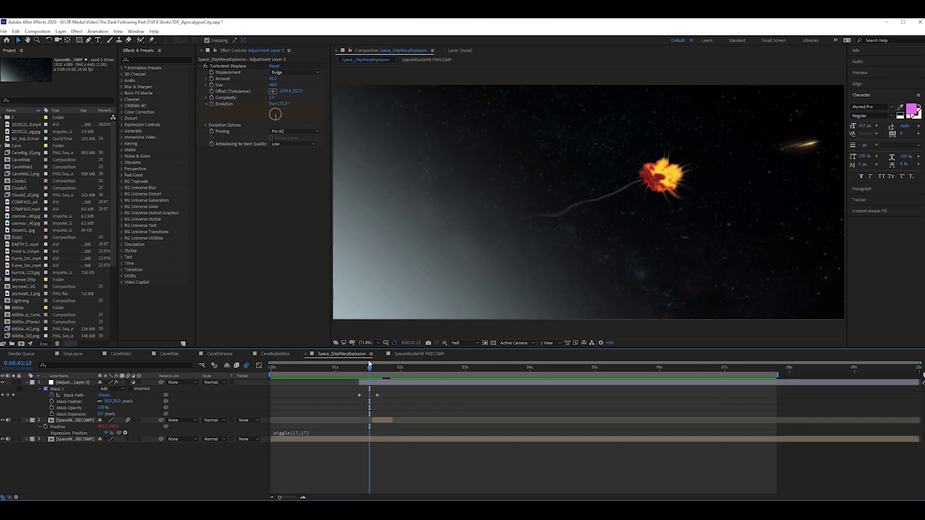
Show the Opacity keyframes of the adjustment layer and move to 0:00:01:15
left_click(371, 385)
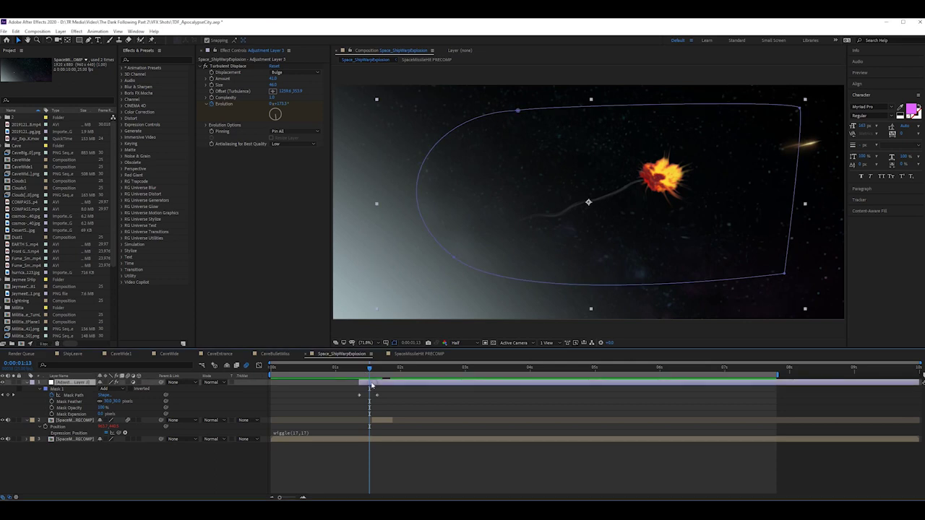
key("t")
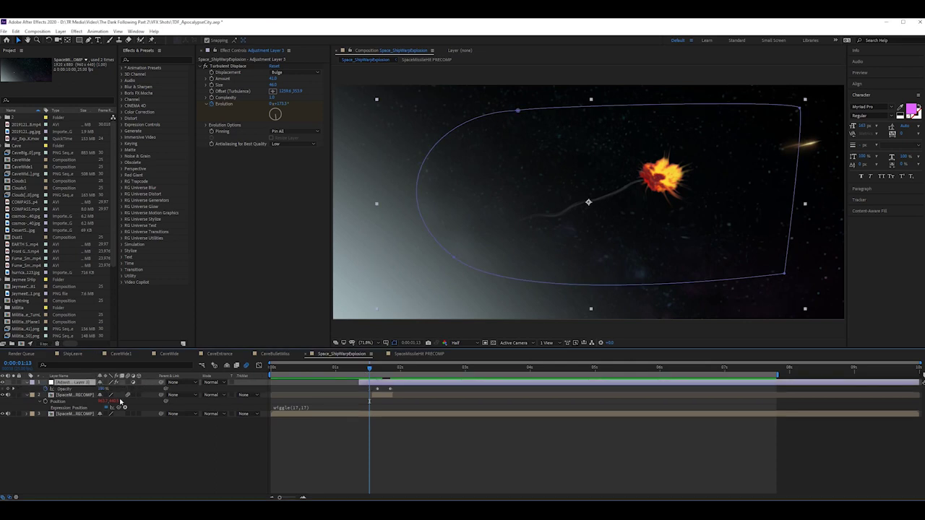
left_click_drag(371, 370, 374, 370)
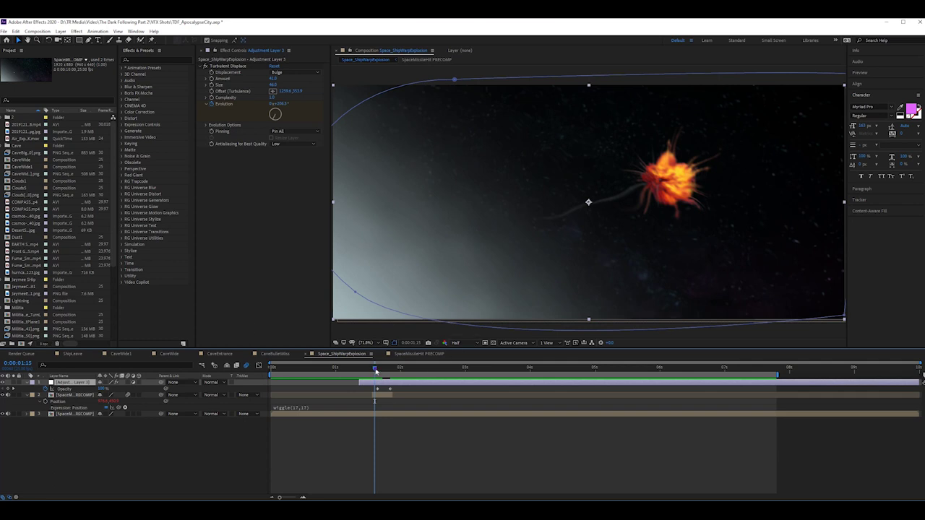
Select the full-length precomp layer and play back the shot from the start
left_click_drag(377, 370, 272, 369)
left_click(434, 414)
key("space")
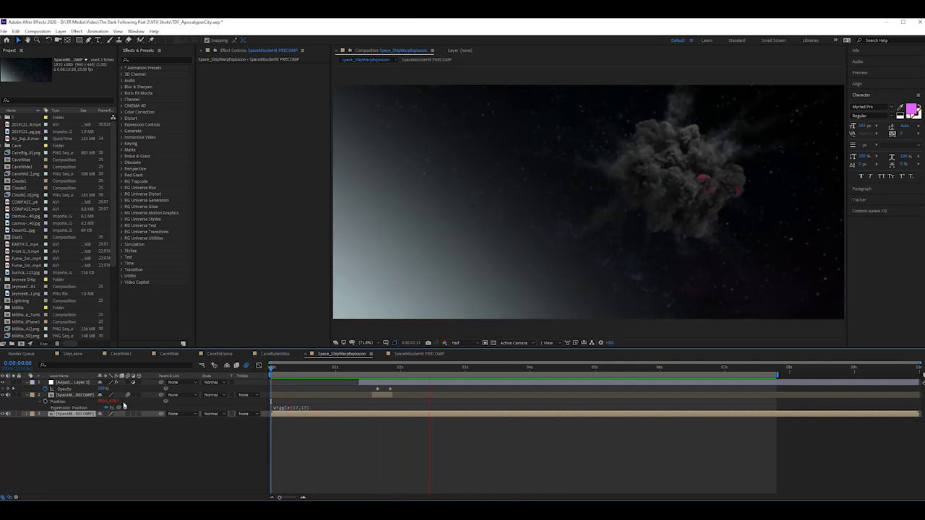
Select the adjustment layer, play back the shot from the start to review the shockwave, and save the project
left_click(72, 381)
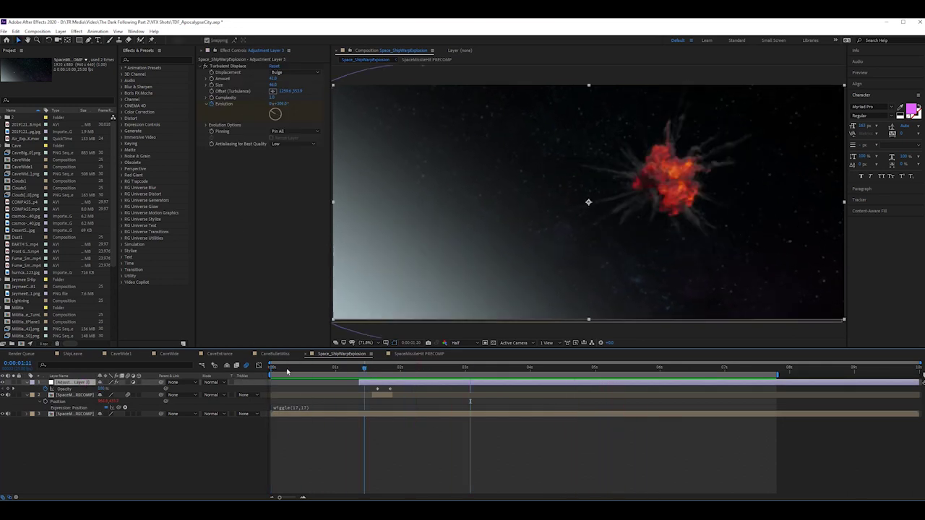
key("space")
key("space")
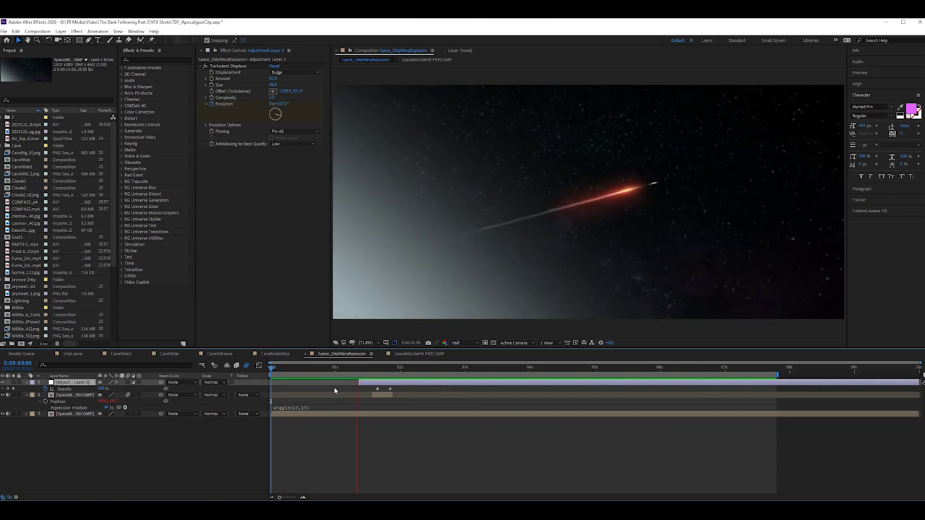
key("space")
left_click_drag(313, 372, 305, 375)
key("space")
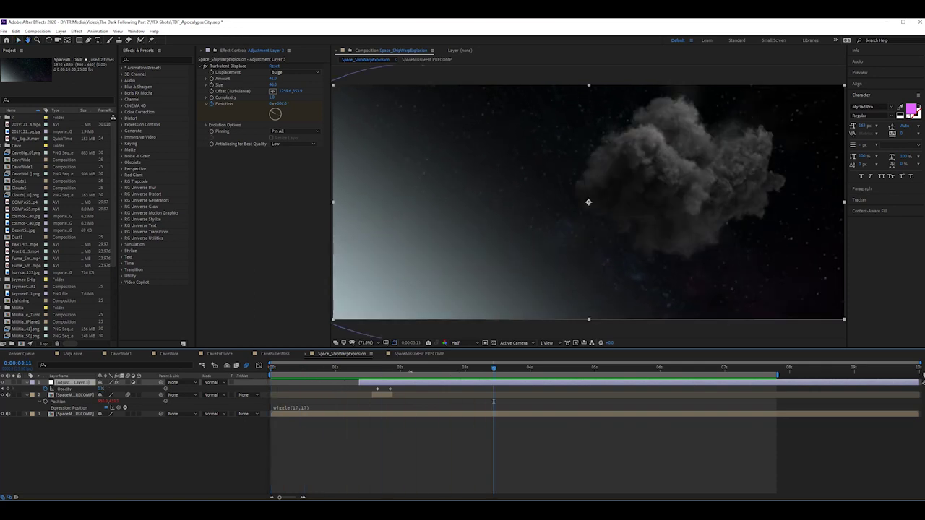
key("ctrl+s")
Scrub between 0:00:01:16 and 0:00:01:13 to examine the explosion's distortion, and replay the shot from 0:00:00:00
left_click_drag(367, 369, 376, 370)
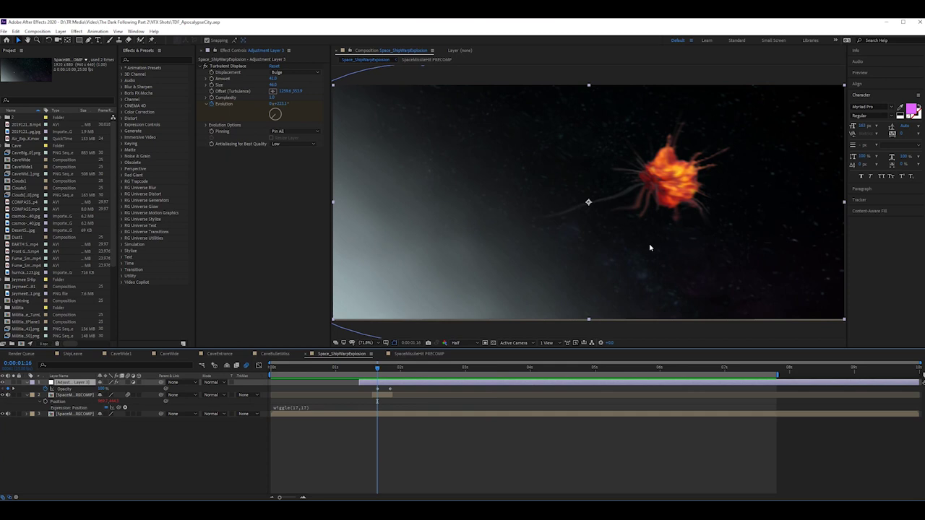
mouse_move(376, 370)
left_mouse_down()
mouse_move(385, 370)
mouse_move(365, 377)
mouse_move(369, 372)
left_mouse_up()
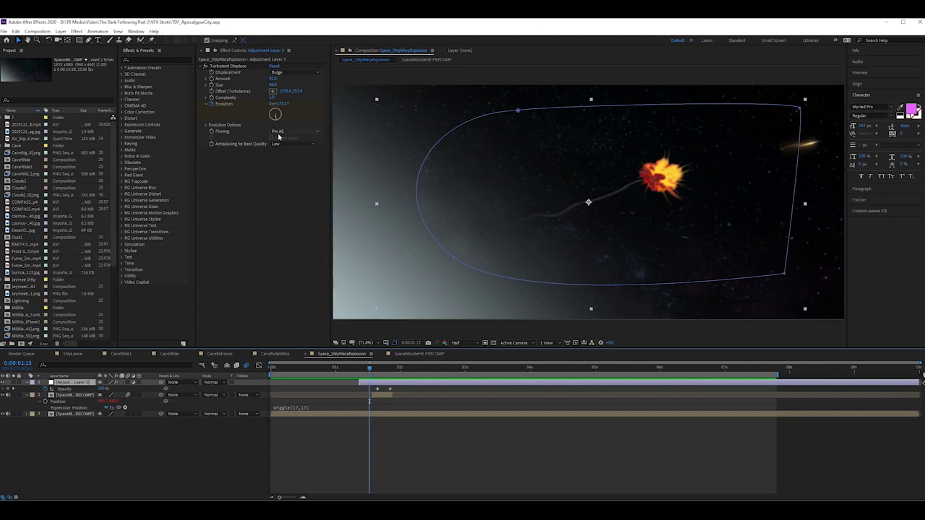
mouse_move(372, 370)
left_mouse_down()
mouse_move(492, 370)
mouse_move(268, 394)
left_mouse_up()
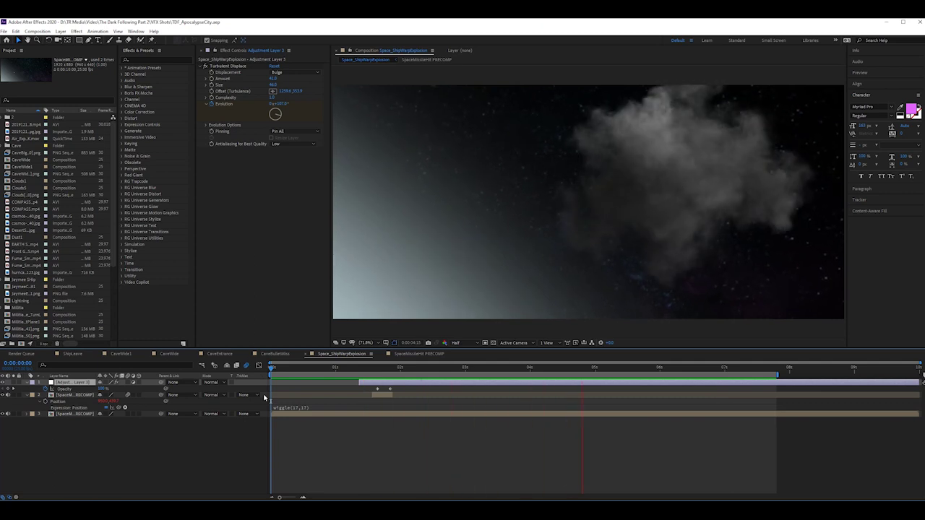
key("space")
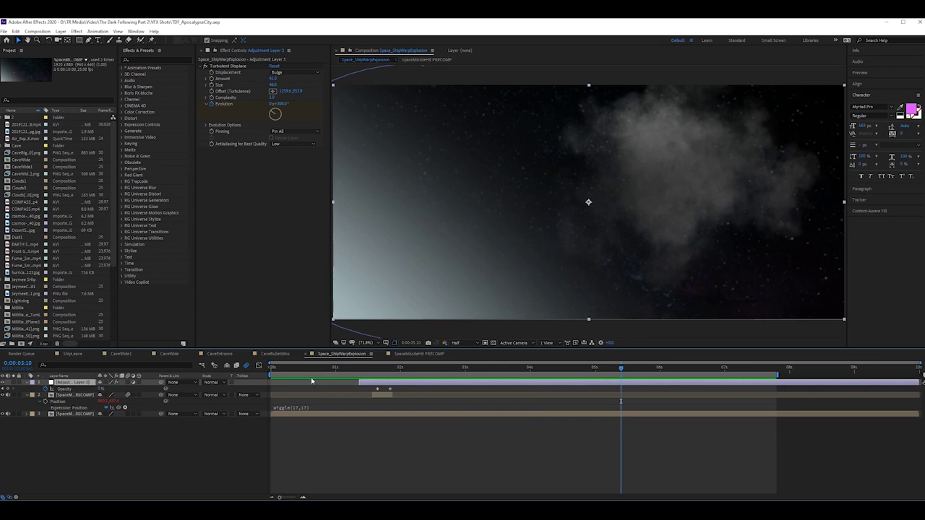